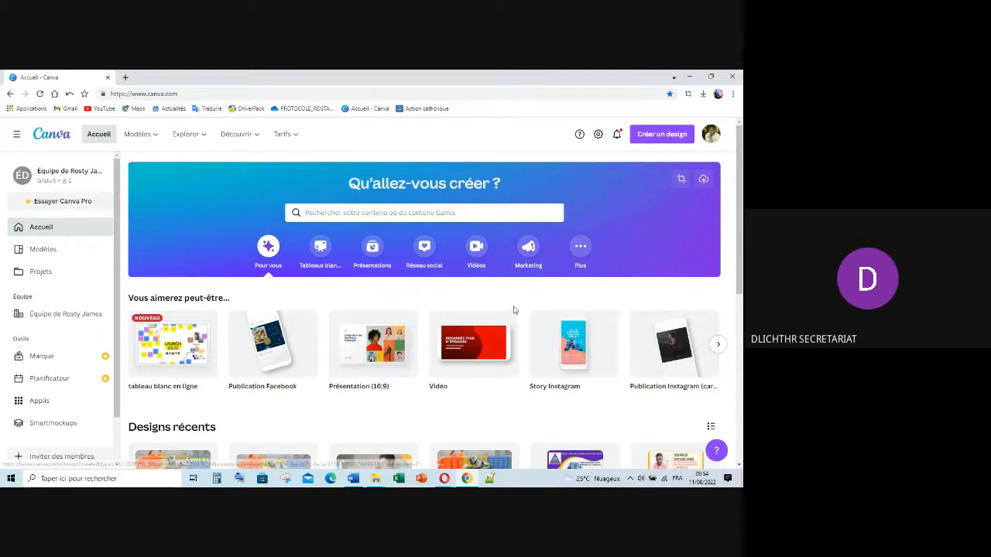
scroll(503, 313, down, 3)
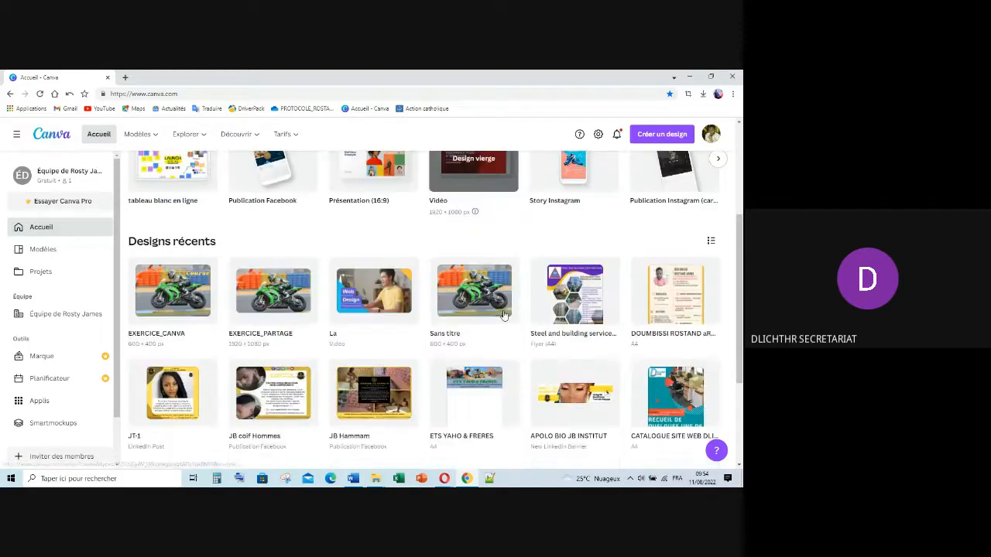
scroll(504, 313, up, 3)
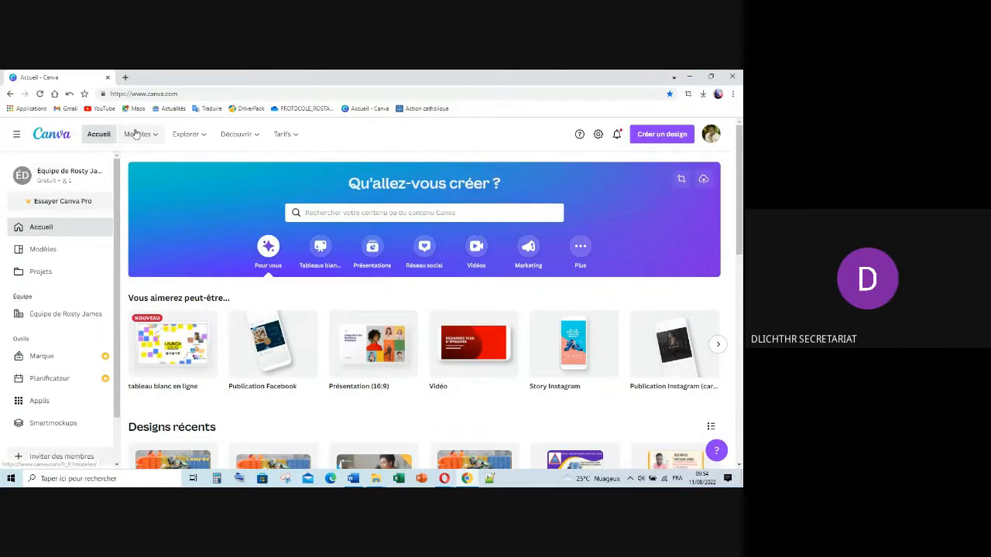
mouse_move(137, 135)
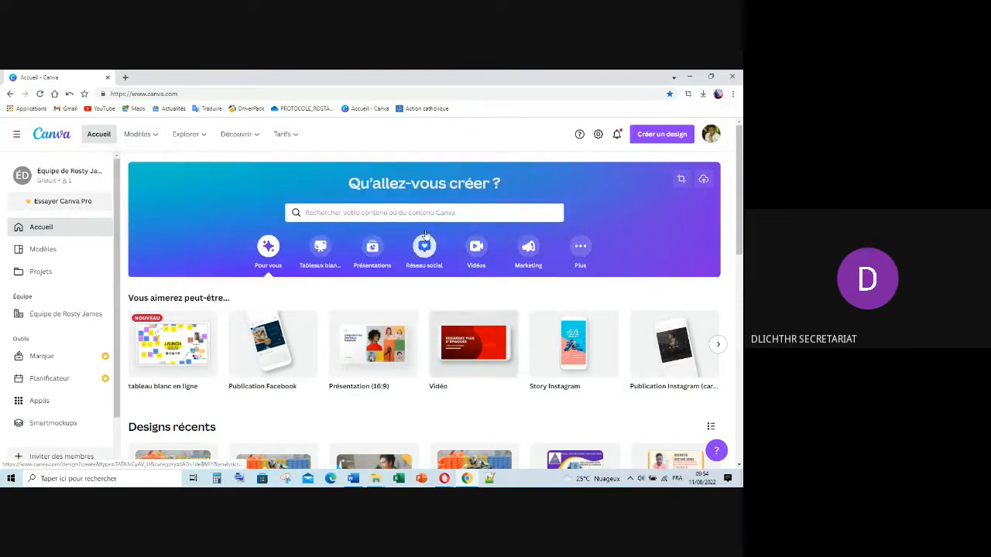
Step: Search the templates for "Site Web" and show all the suggested models
click(437, 212)
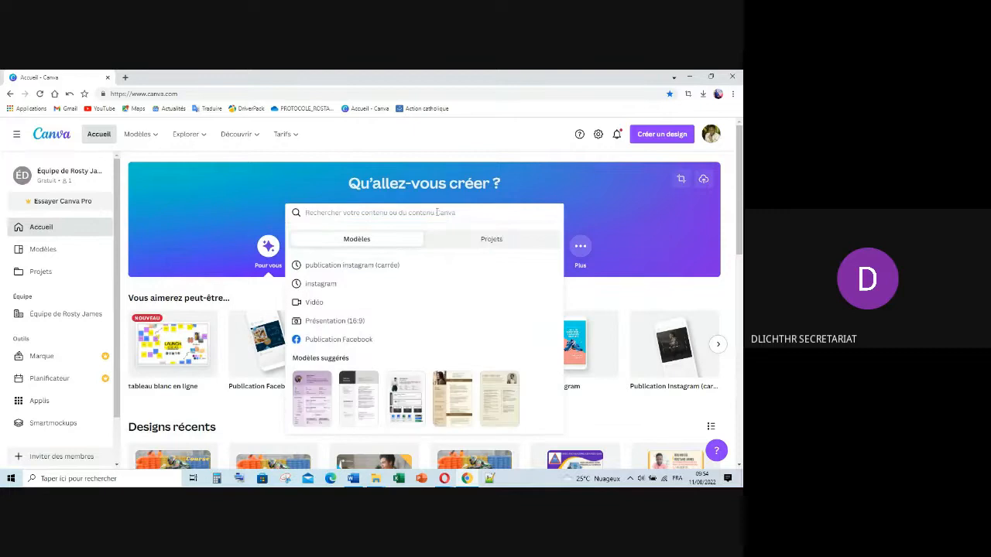
text(Site)
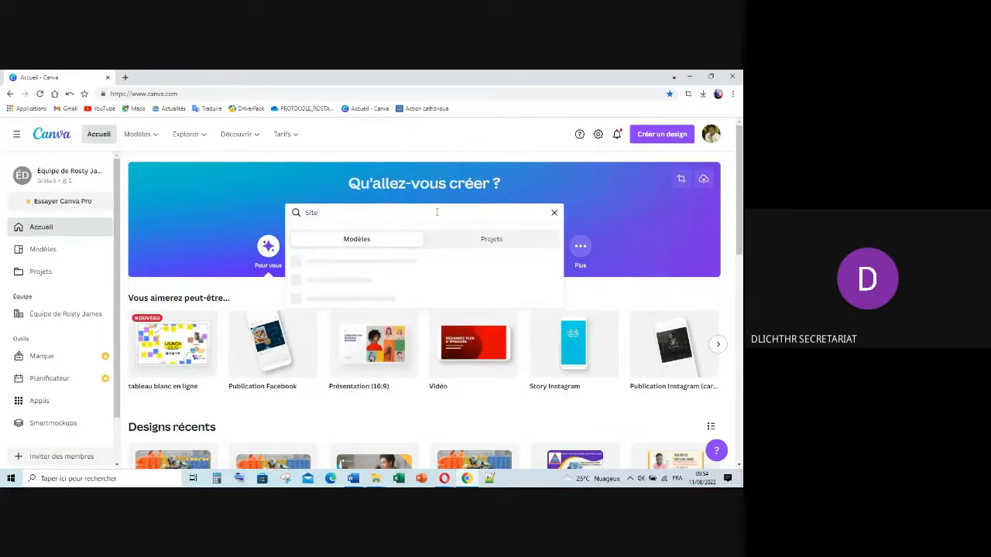
text( Web)
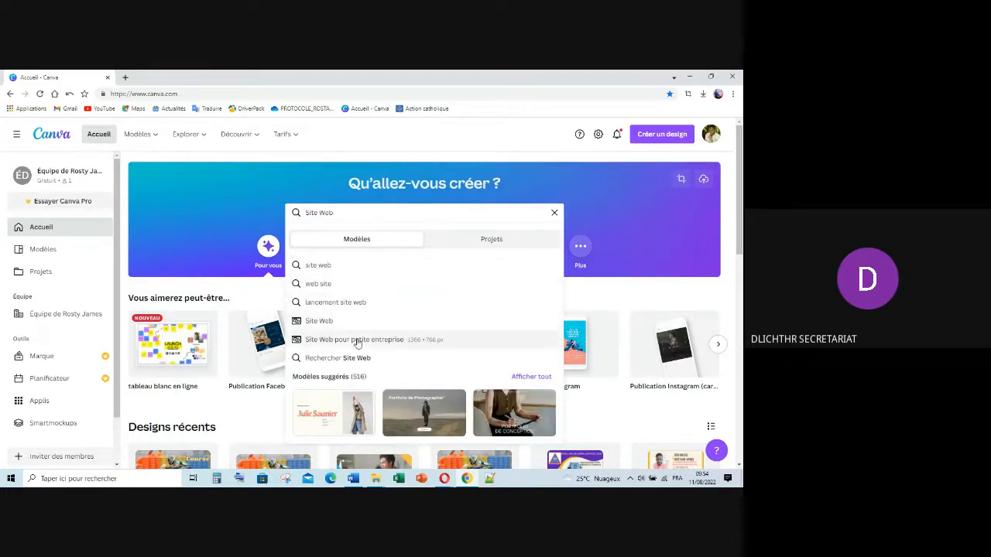
scroll(361, 333, down, 2)
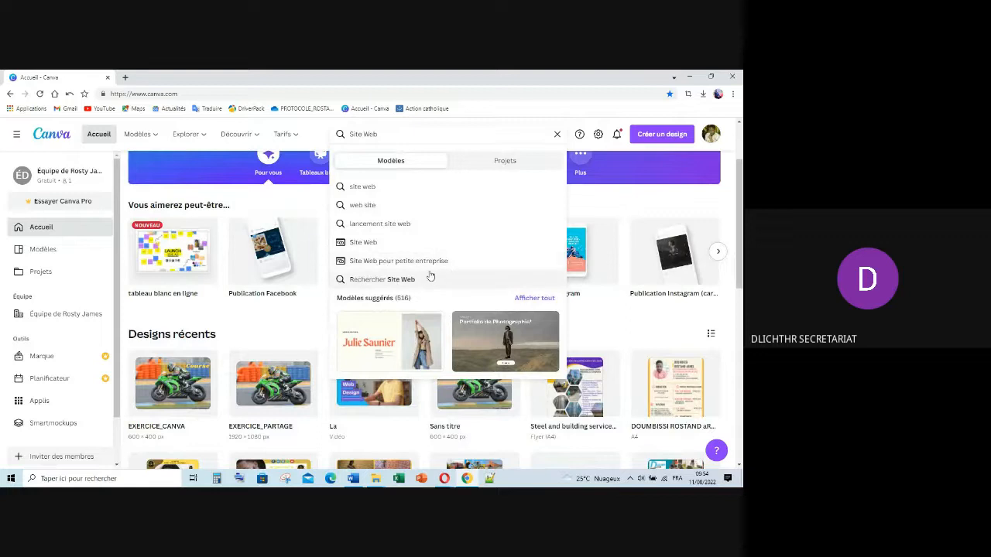
scroll(430, 247, down, 1)
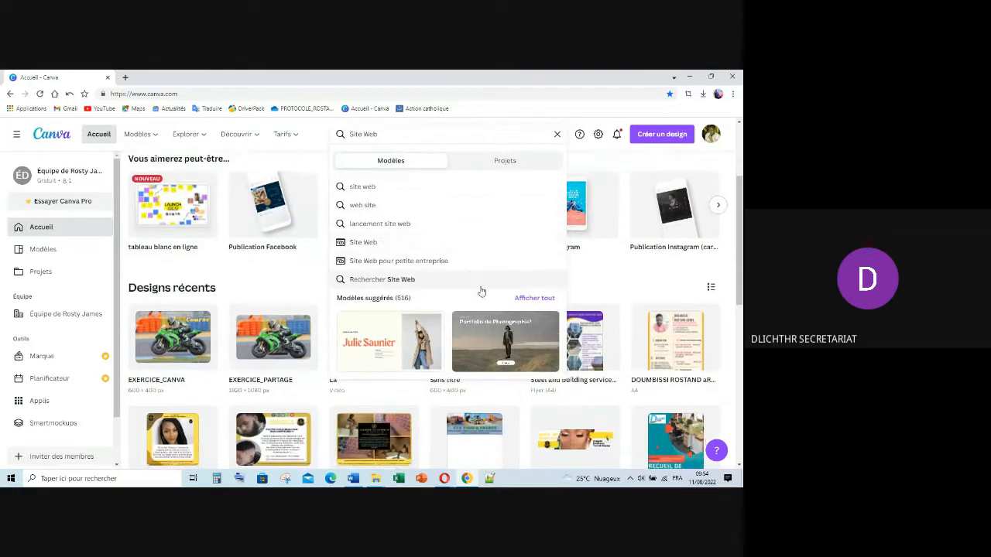
click(524, 299)
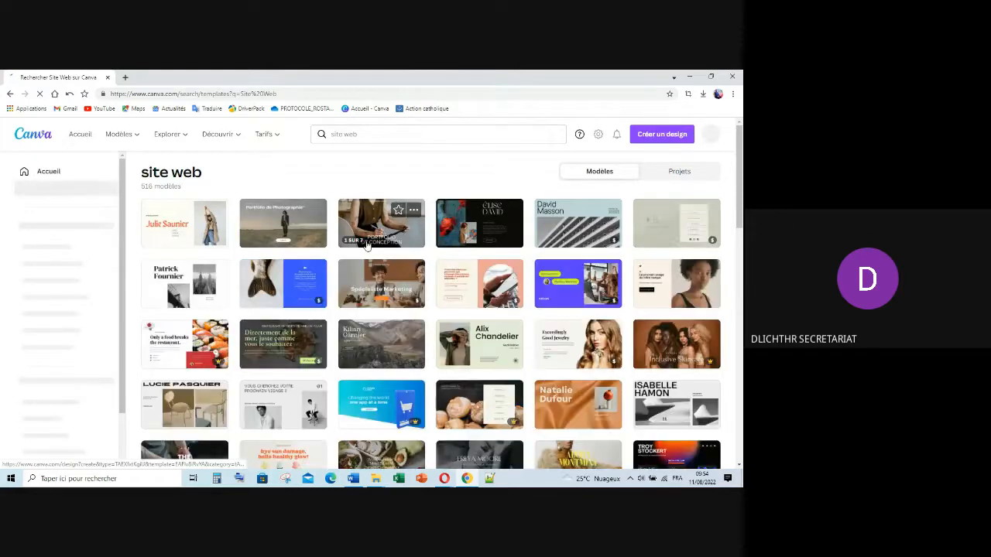
Step: Filter the website templates by price to show only the "Gratuit" ones
scroll(444, 291, down, 1)
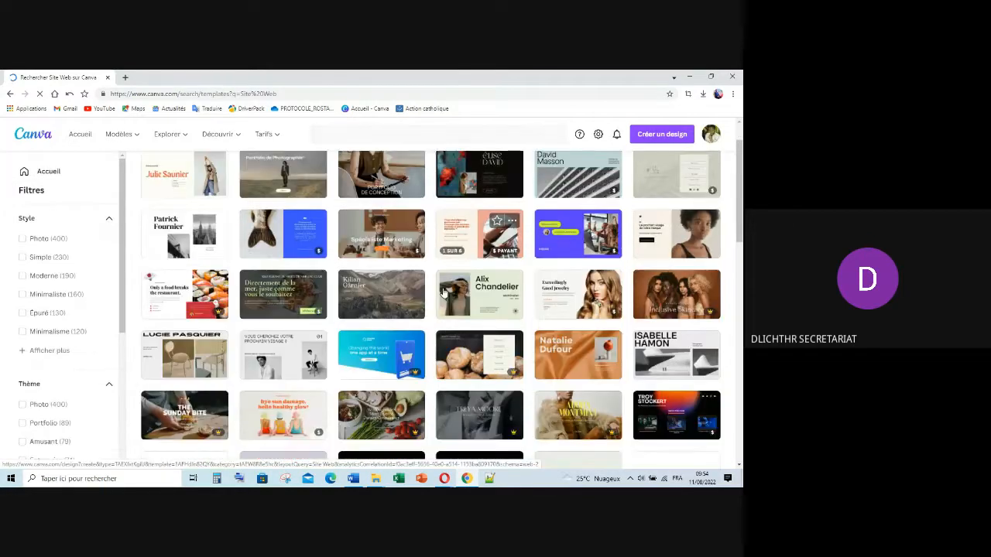
scroll(444, 291, down, 2)
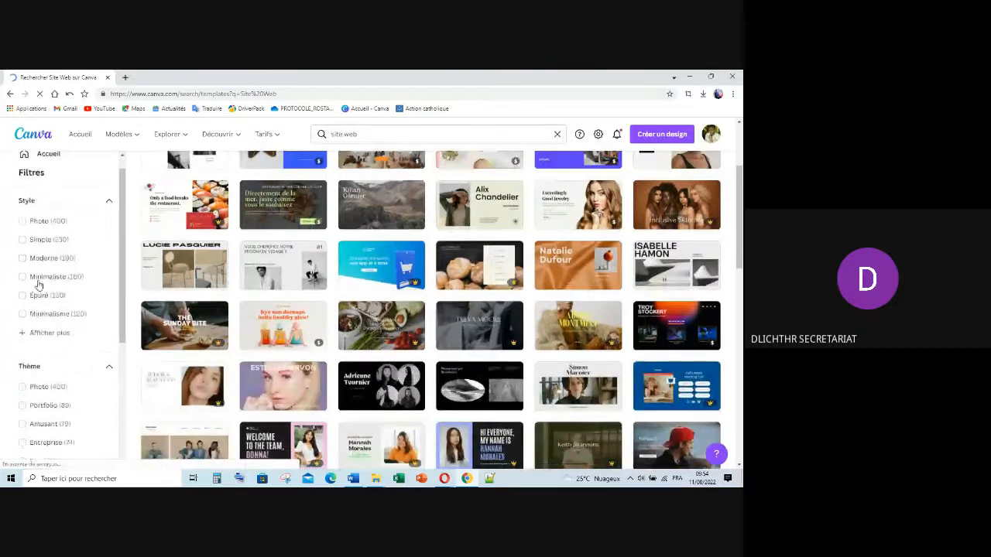
scroll(42, 310, down, 1)
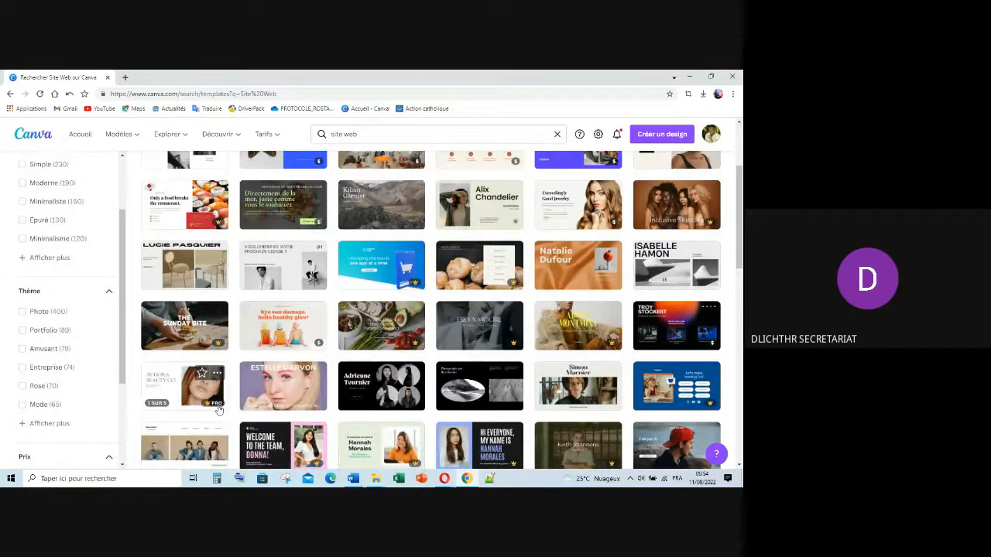
scroll(544, 385, down, 3)
scroll(544, 385, up, 6)
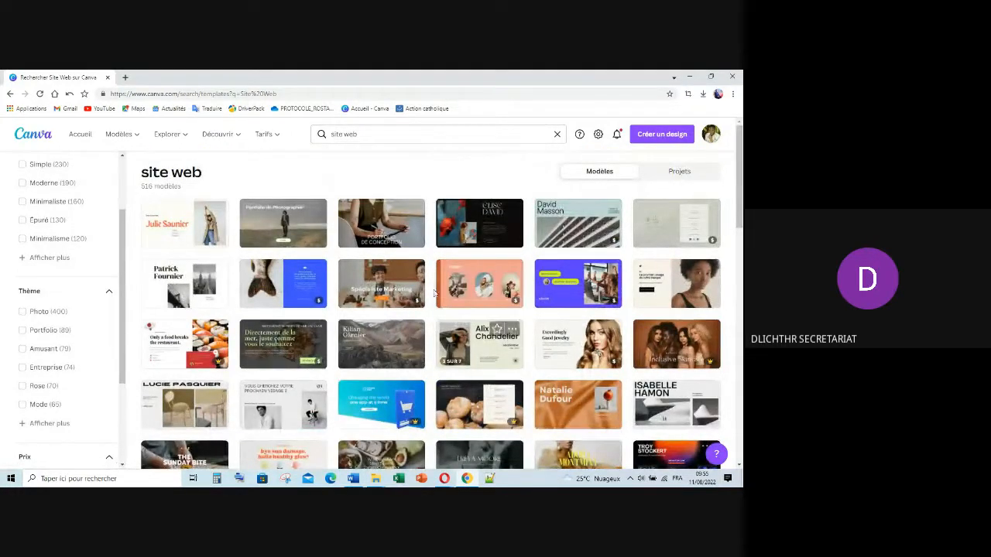
scroll(77, 325, down, 2)
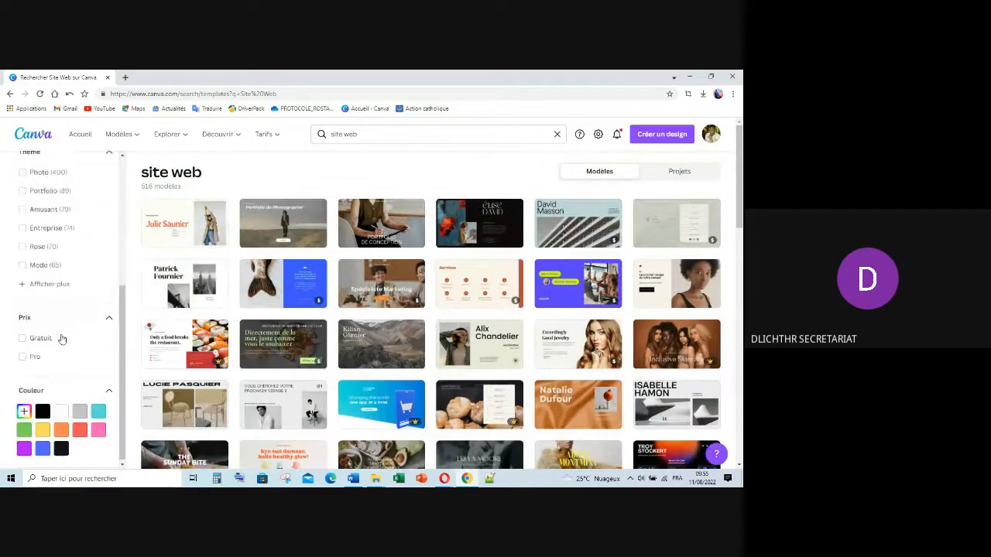
click(26, 340)
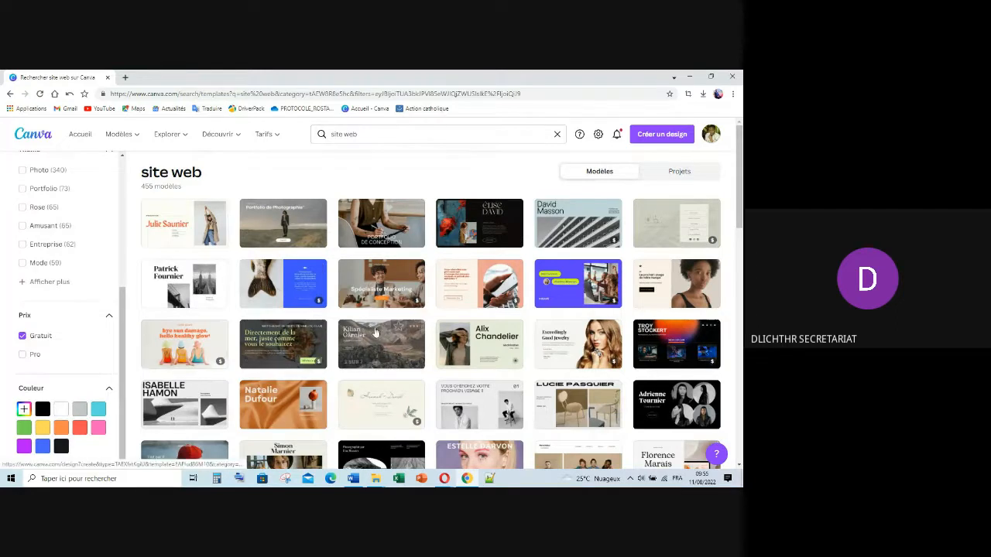
Step: Find the black-and-white "Stratford Accounting" website template among the free results and open it for editing
scroll(693, 333, down, 1)
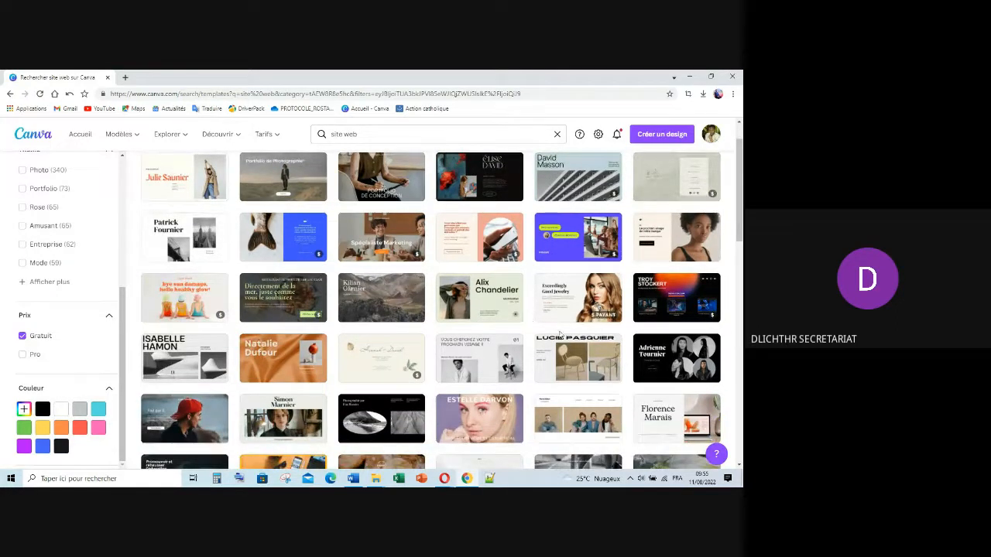
scroll(561, 341, down, 2)
scroll(559, 343, down, 2)
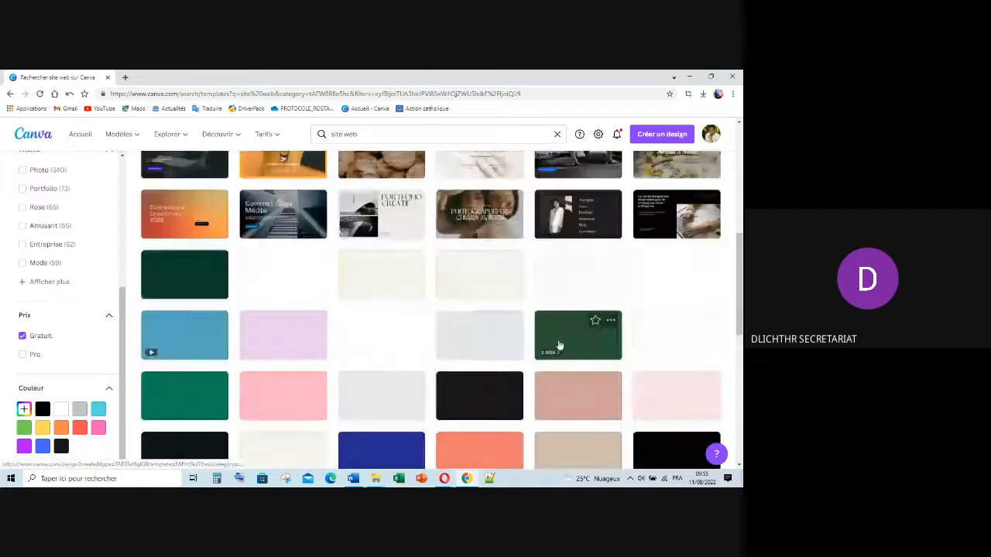
scroll(560, 347, down, 6)
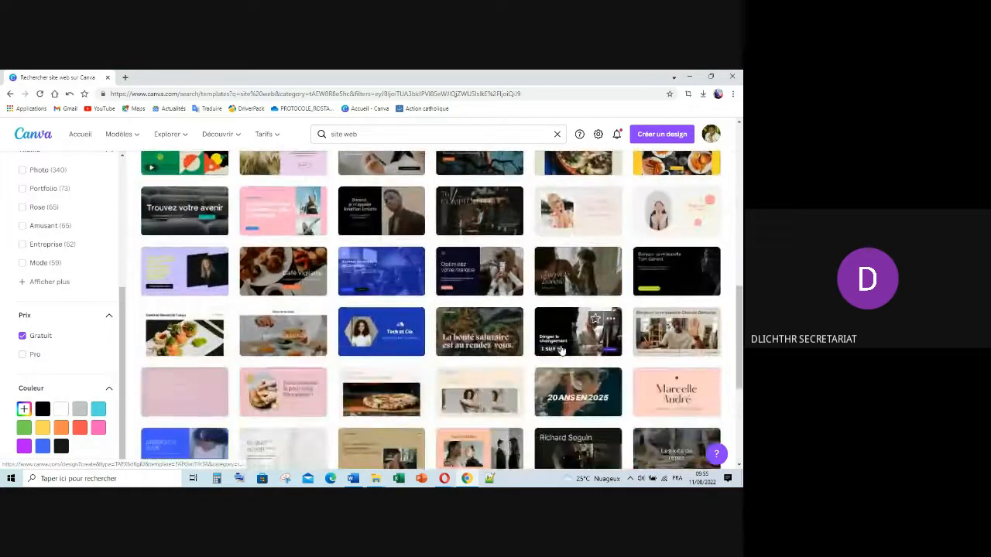
scroll(561, 350, down, 4)
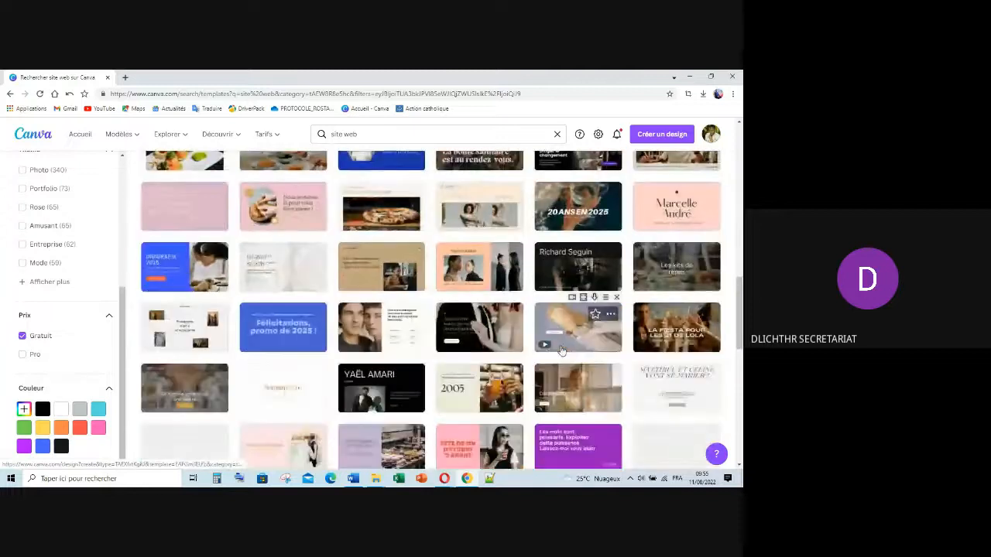
scroll(562, 351, down, 4)
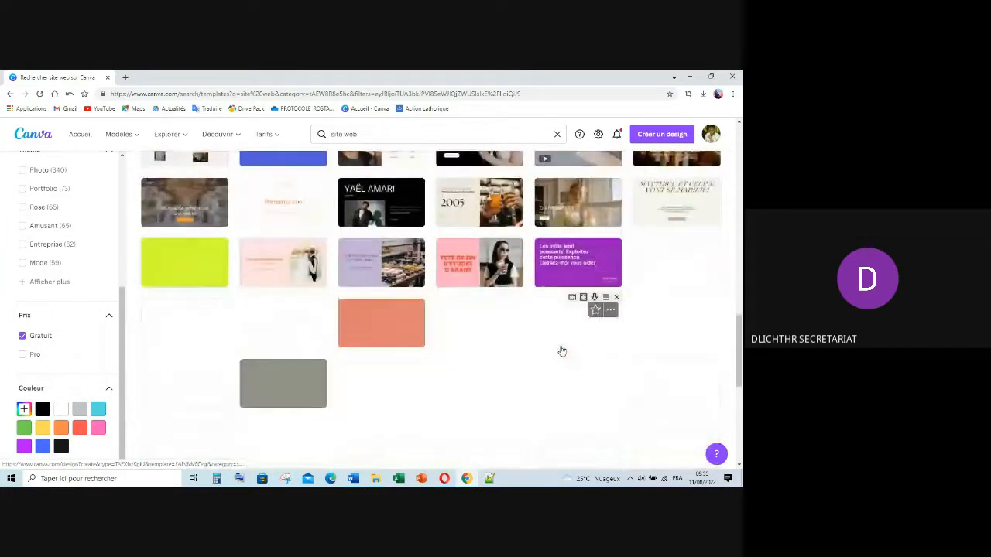
scroll(562, 351, down, 1)
scroll(562, 350, down, 2)
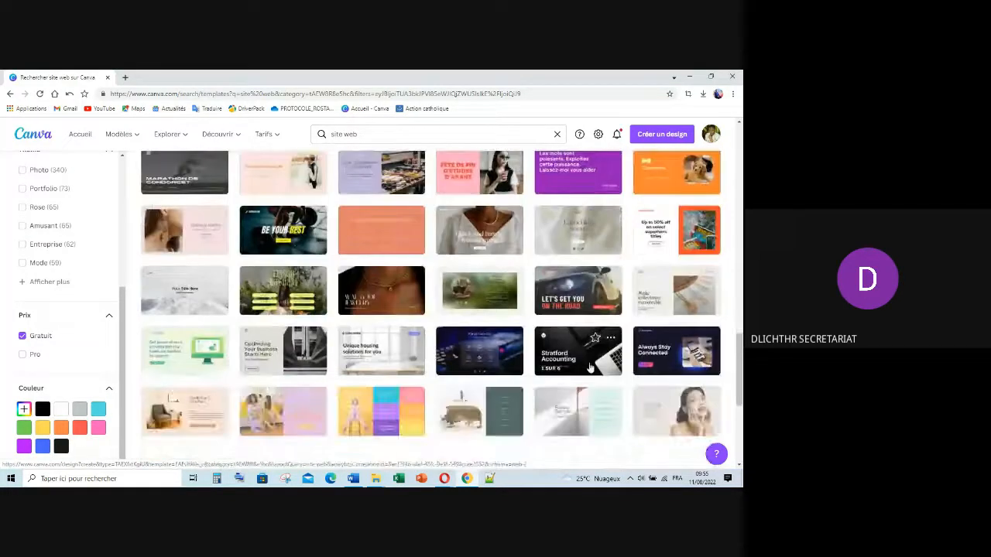
click(577, 363)
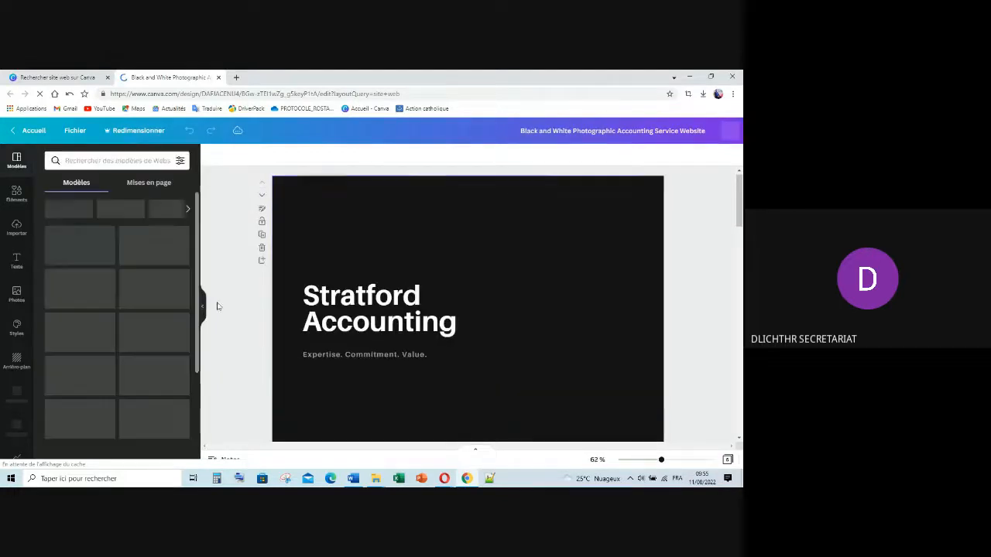
Step: Collapse the template library beside the canvas and look through the website's pages, from the cover to the contact section
click(202, 309)
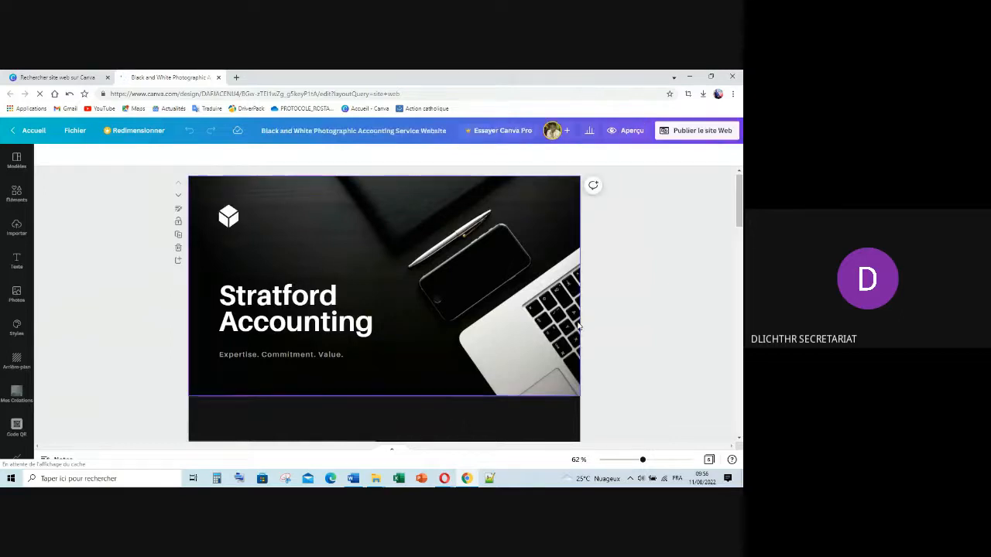
scroll(579, 327, down, 3)
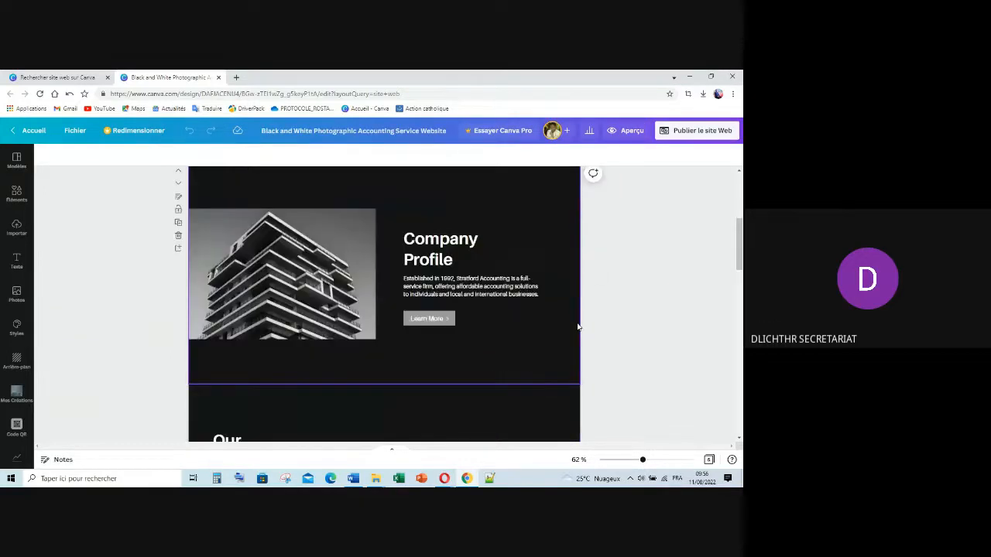
scroll(578, 327, down, 5)
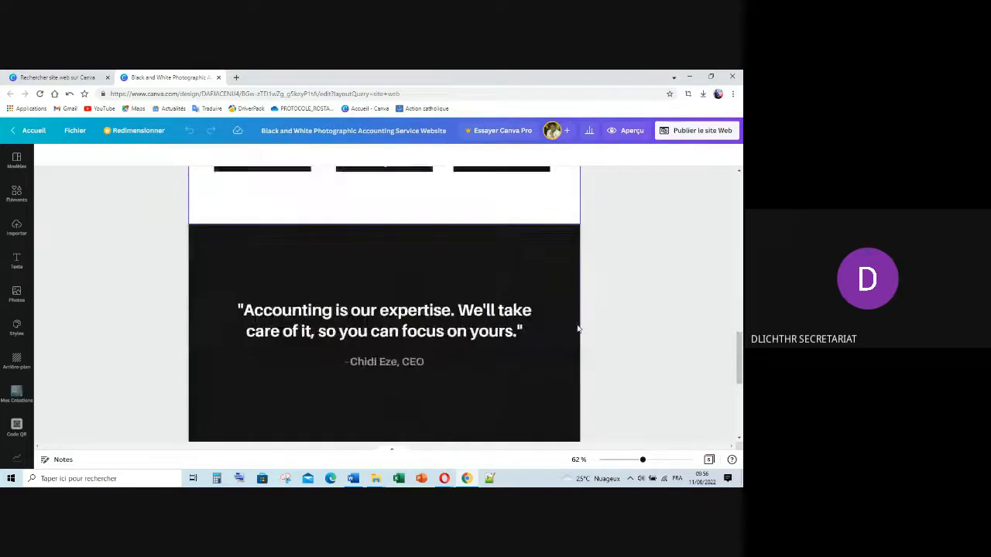
scroll(579, 328, down, 5)
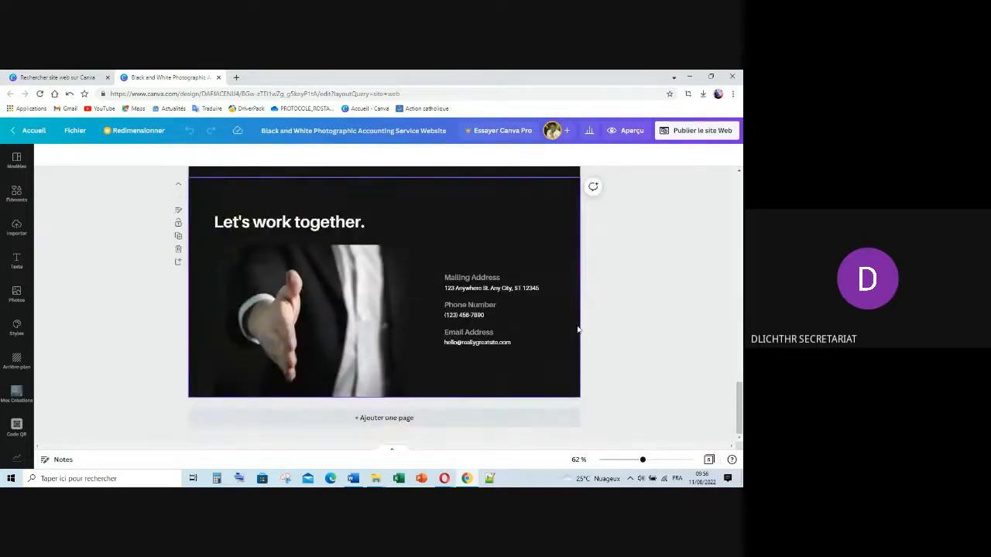
scroll(578, 329, up, 6)
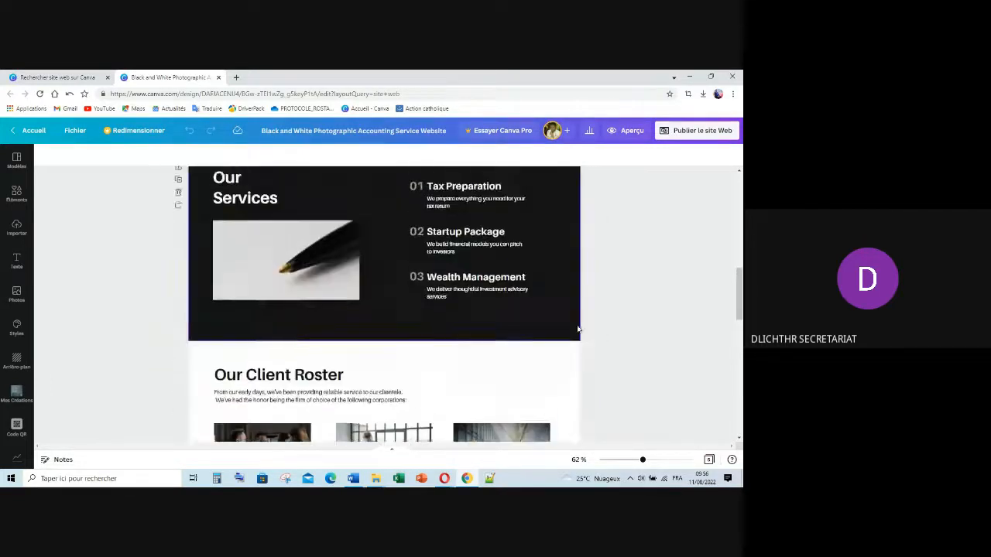
scroll(578, 329, up, 5)
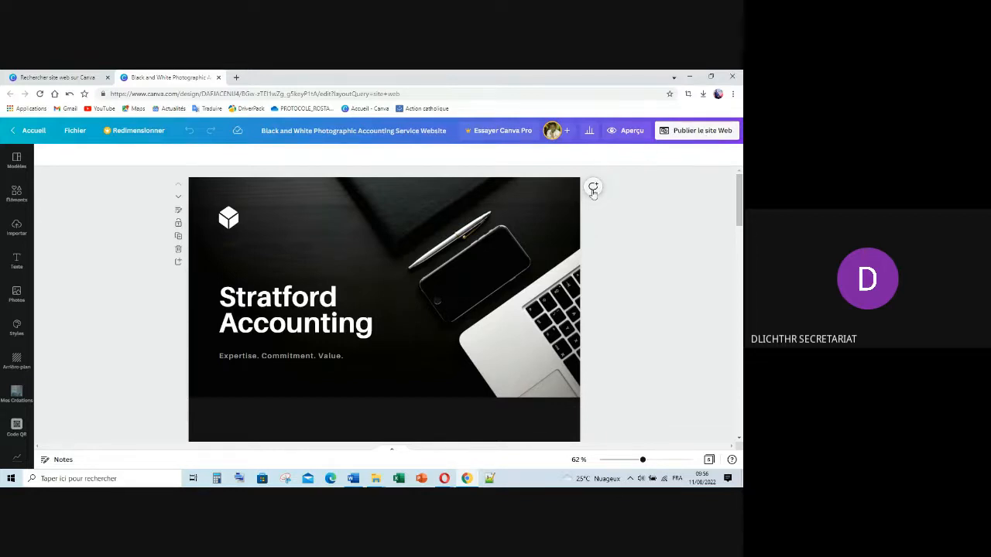
Step: Rename the website design as "Dlichthr comptabilité"
click(405, 132)
key(BackSpace)
text(DLI)
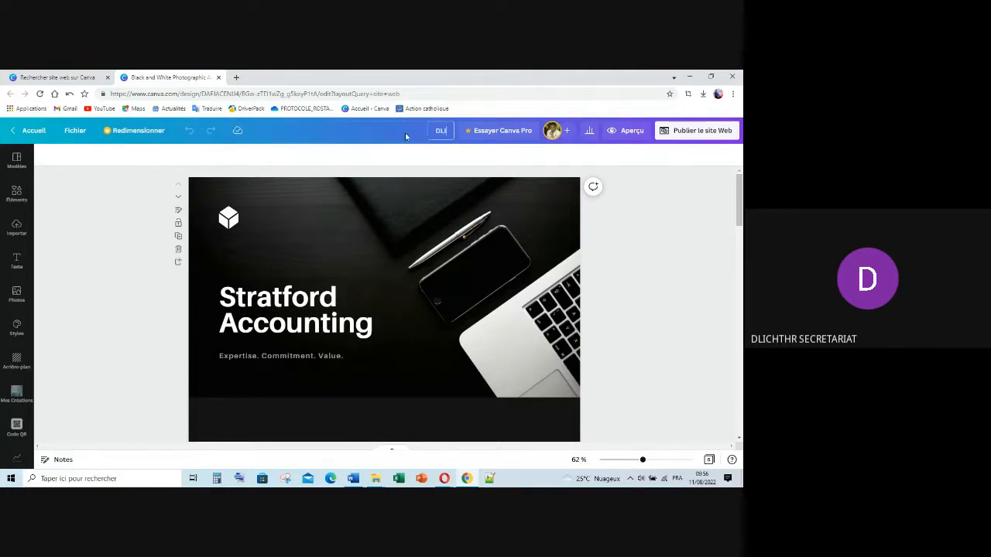
text(CHTH)
key(BackSpace)
key(BackSpace)
key(BackSpace)
key(BackSpace)
key(BackSpace)
key(BackSpace)
text(lichthr comptabilité)
click(600, 217)
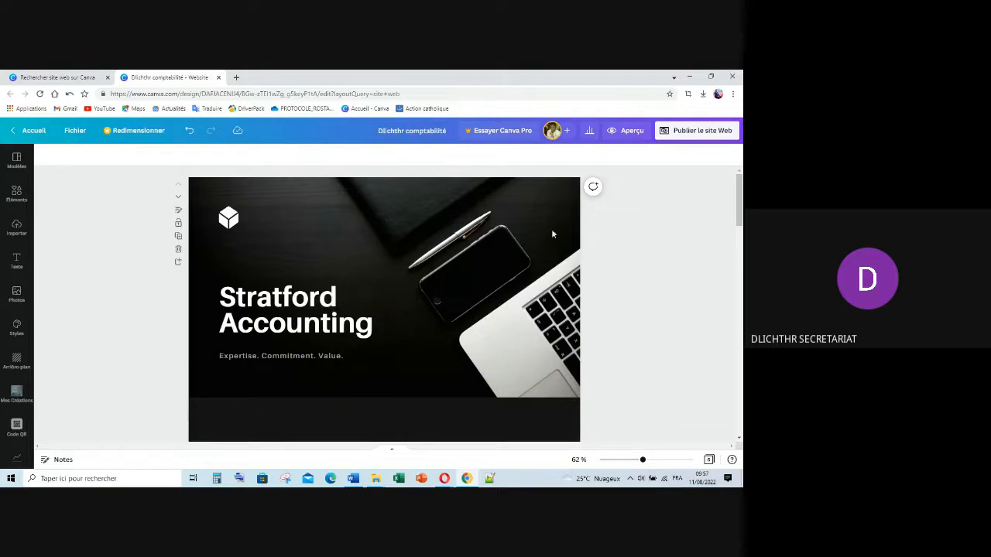
Step: Replace the cover title "Stratford Accounting" with "DLICHTHR"
scroll(363, 248, down, 15)
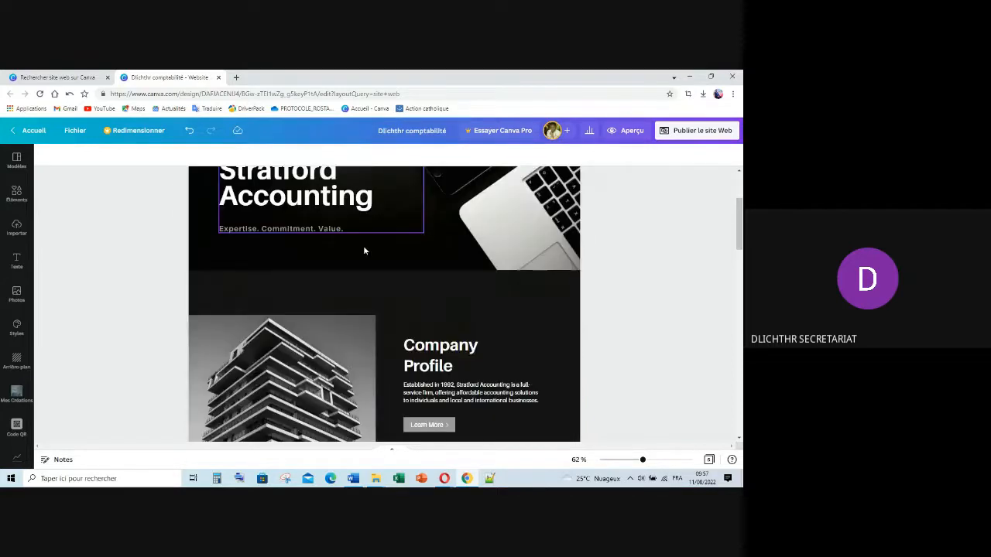
scroll(363, 254, up, 15)
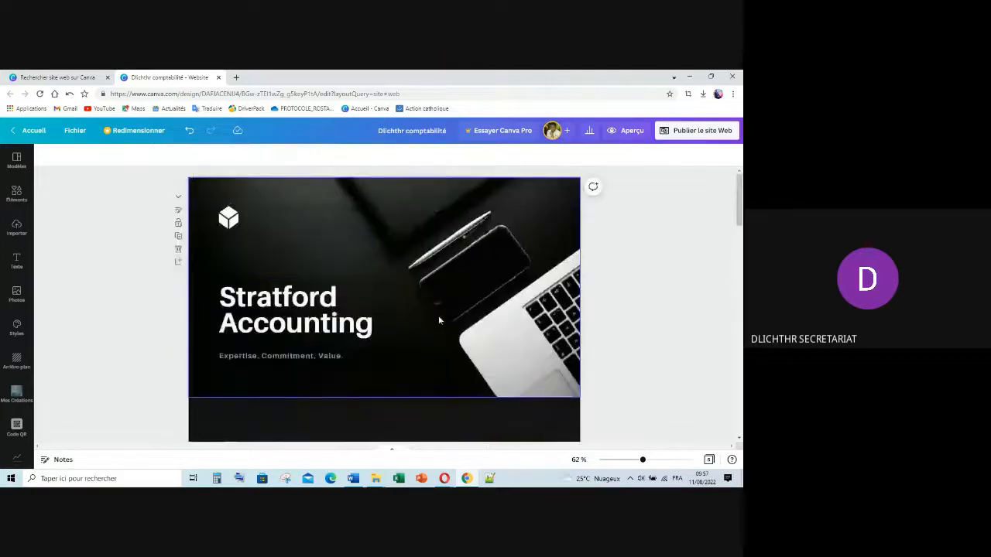
click(293, 314)
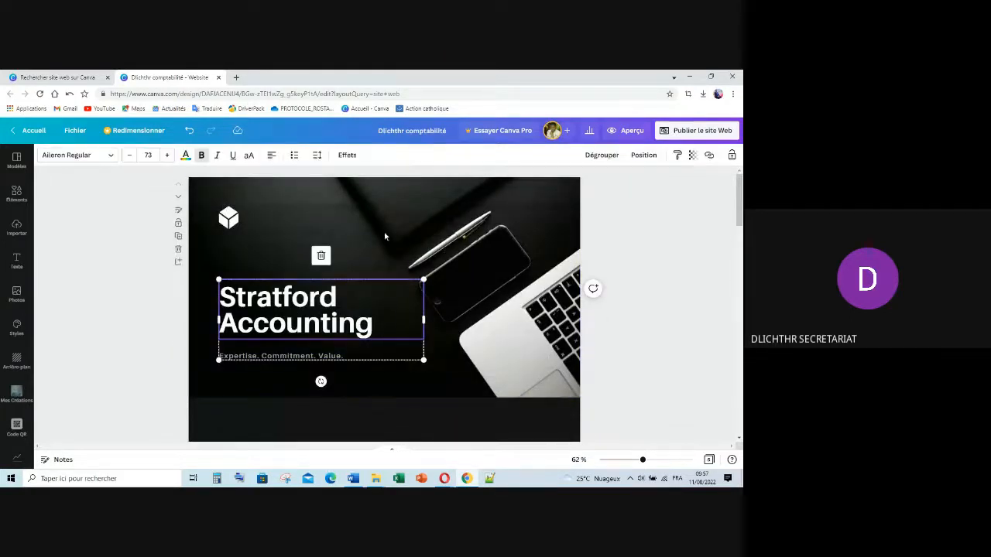
click(440, 291)
double_click(299, 302)
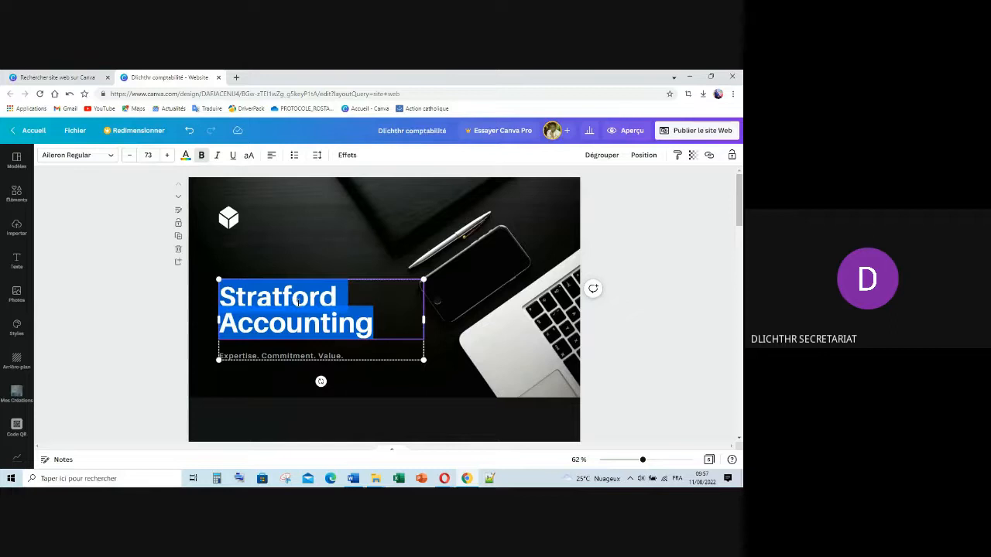
text(DLI)
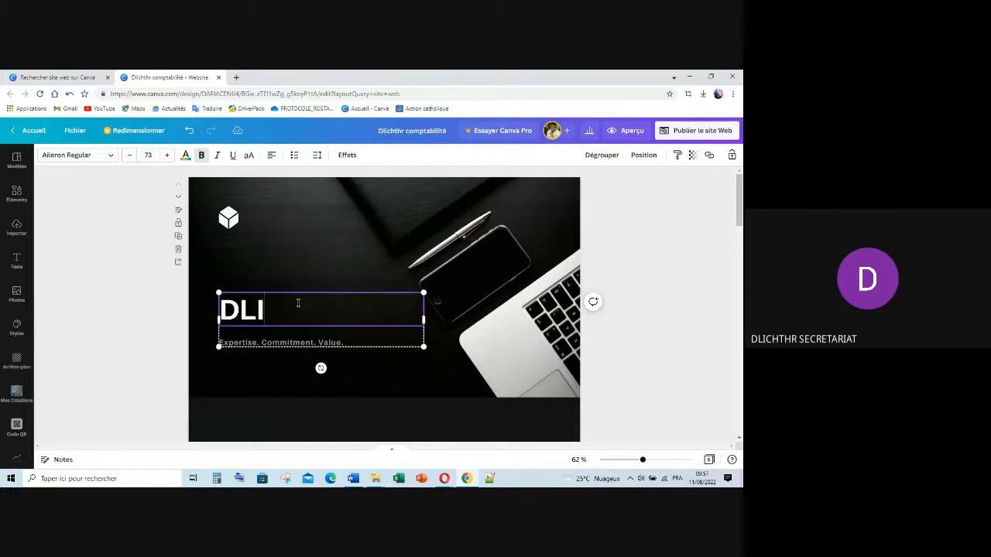
text(CHTHR)
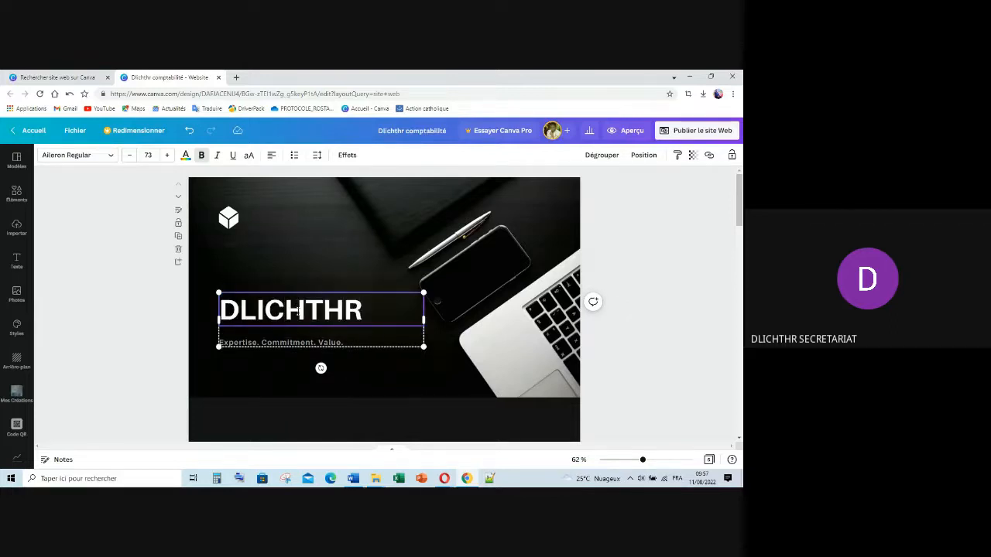
Step: Replace the tagline under the cover title with "Département Comptabilité : Des experts à votre service"
click(283, 342)
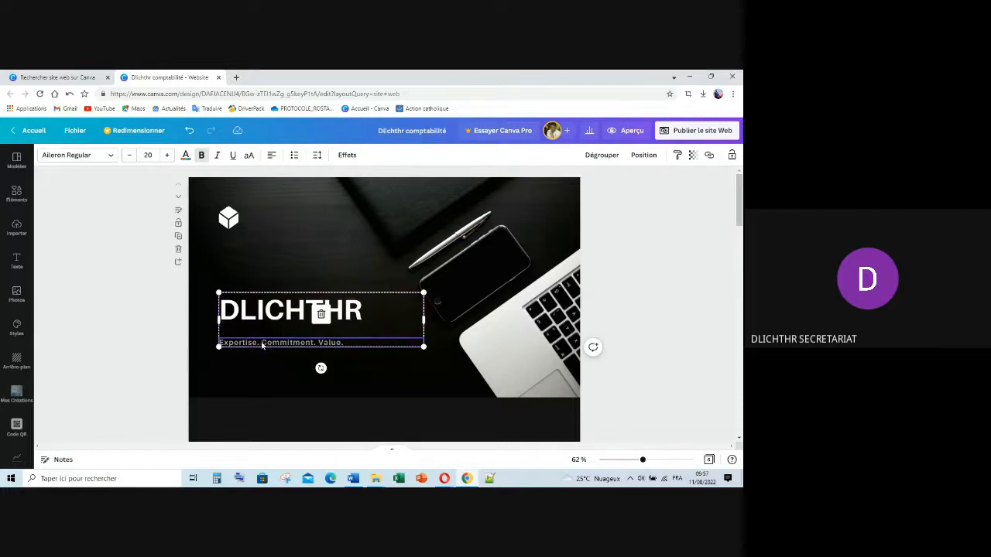
double_click(263, 342)
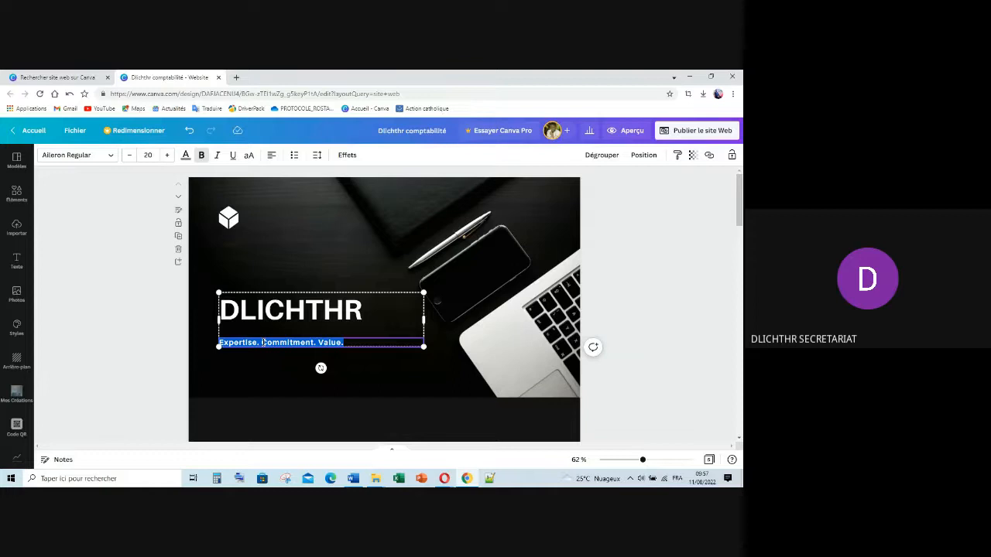
text(Départe)
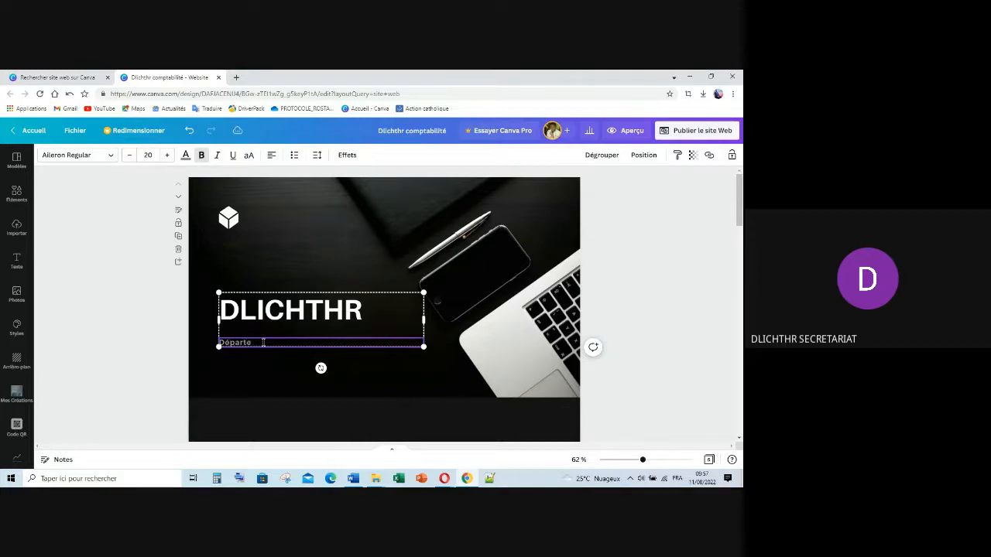
text(ment Comptab)
text(ex)
key(BackSpace)
key(BackSpace)
key(BackSpace)
key(BackSpace)
key(BackSpace)
key(BackSpace)
text(: Des expe)
text(rts à votre service)
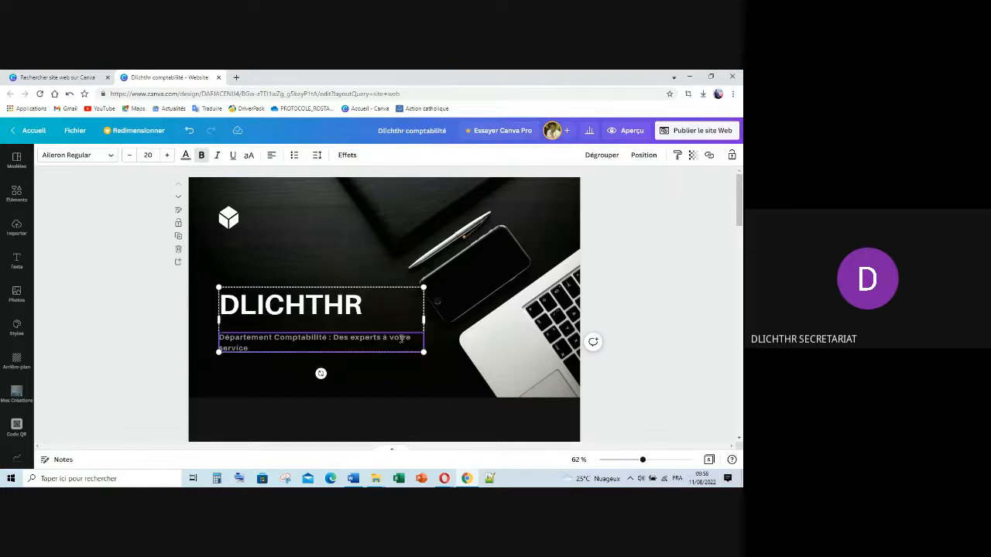
click(447, 372)
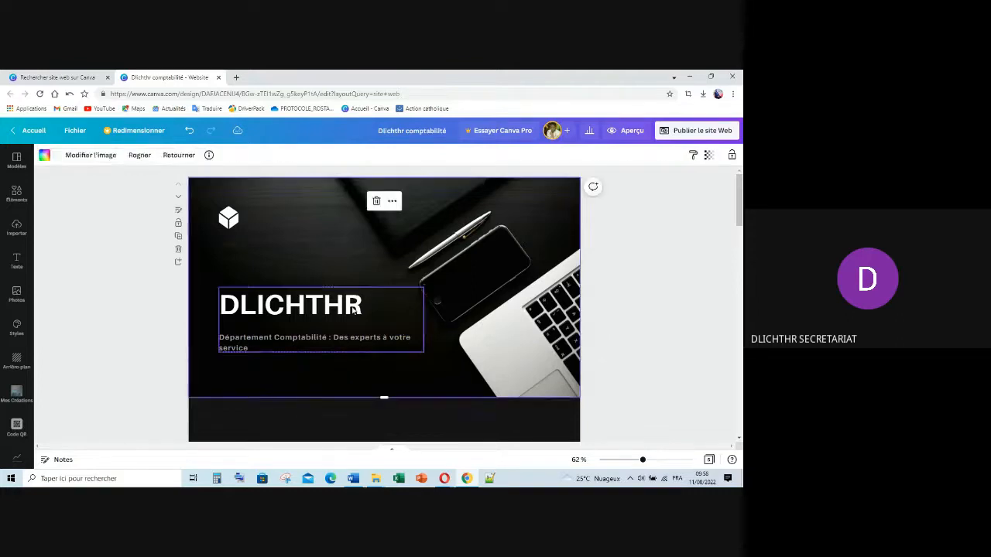
Step: Ungroup the cover title and tagline, and widen the tagline's text box so its text fits on one line
click(357, 308)
click(606, 158)
click(664, 253)
click(338, 348)
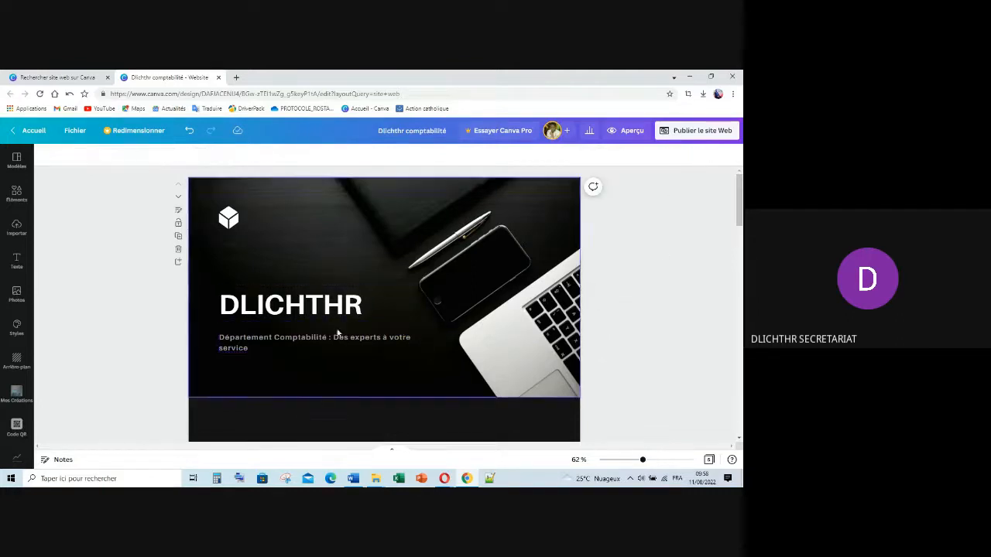
click(320, 309)
click(400, 344)
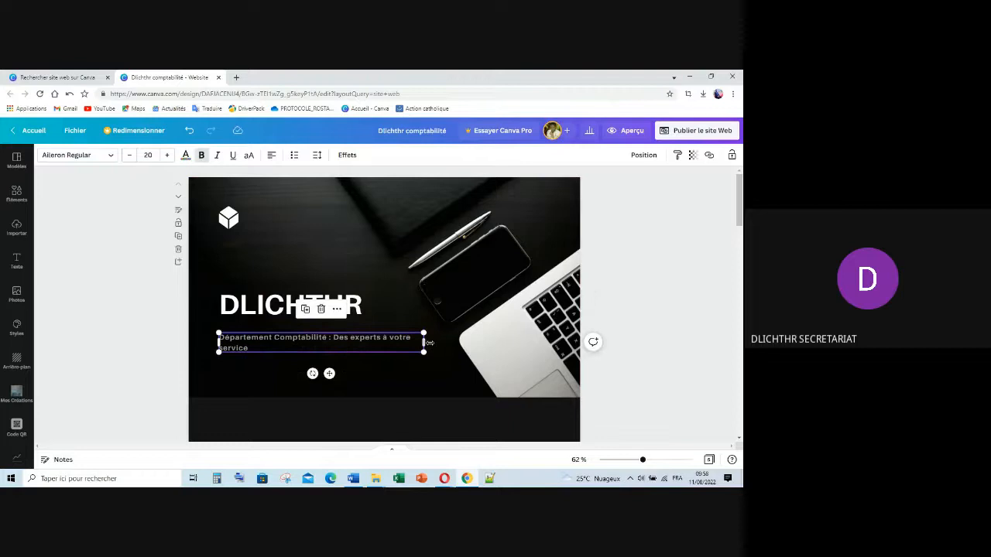
drag(424, 343, 445, 343)
Step: Increase the font size of the DLICHTHR cover title to 103
click(353, 300)
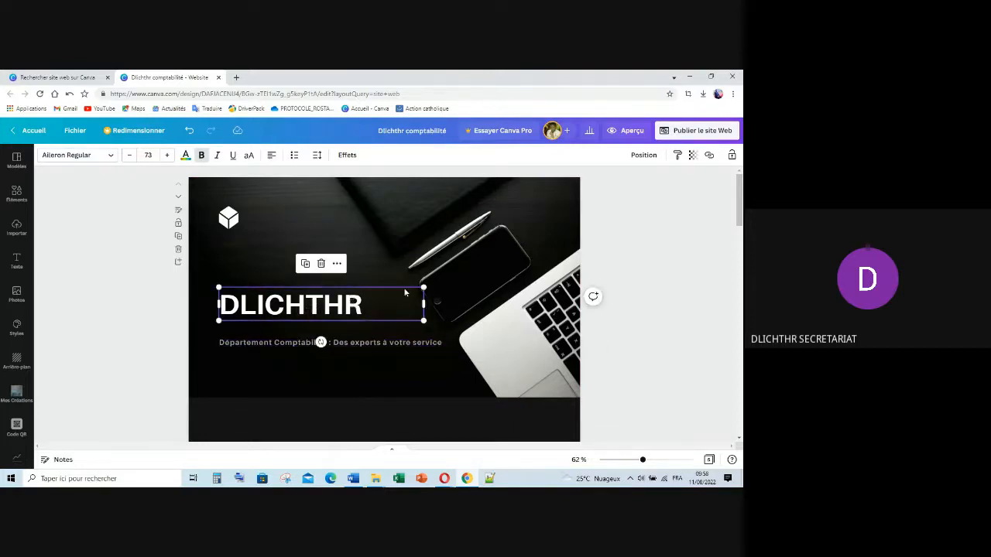
click(168, 155)
click(168, 155)
click(168, 154)
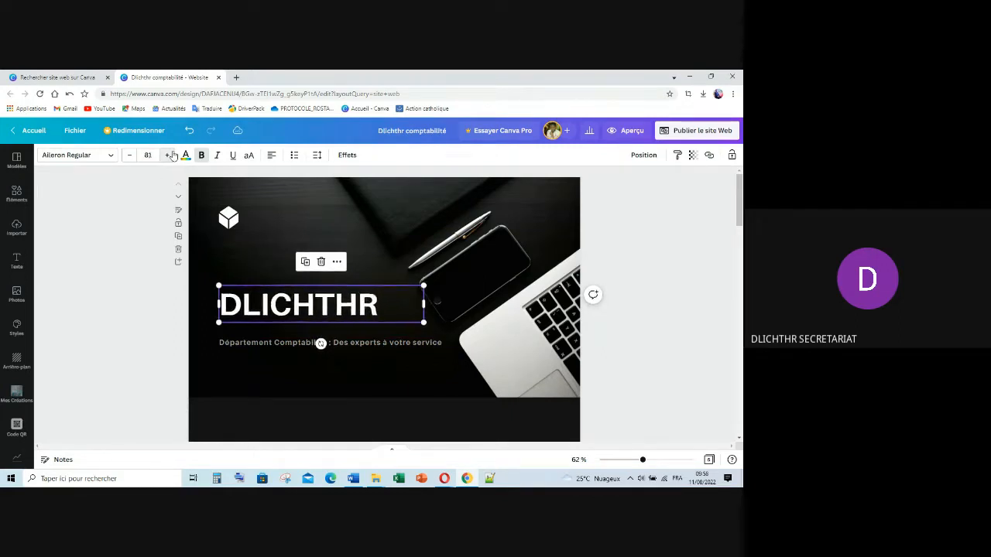
click(168, 155)
click(173, 156)
click(174, 156)
click(174, 156)
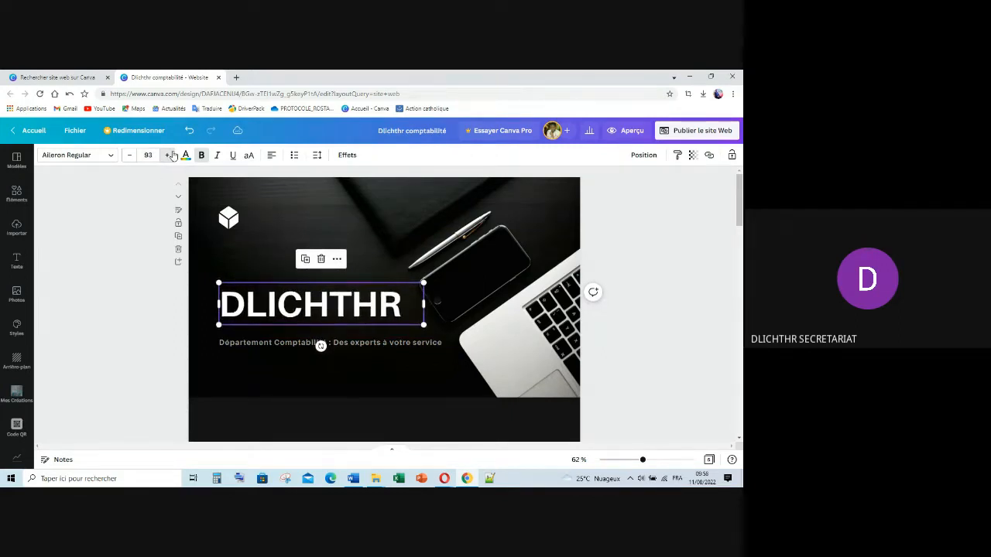
click(173, 155)
click(174, 156)
click(173, 156)
click(174, 156)
click(173, 155)
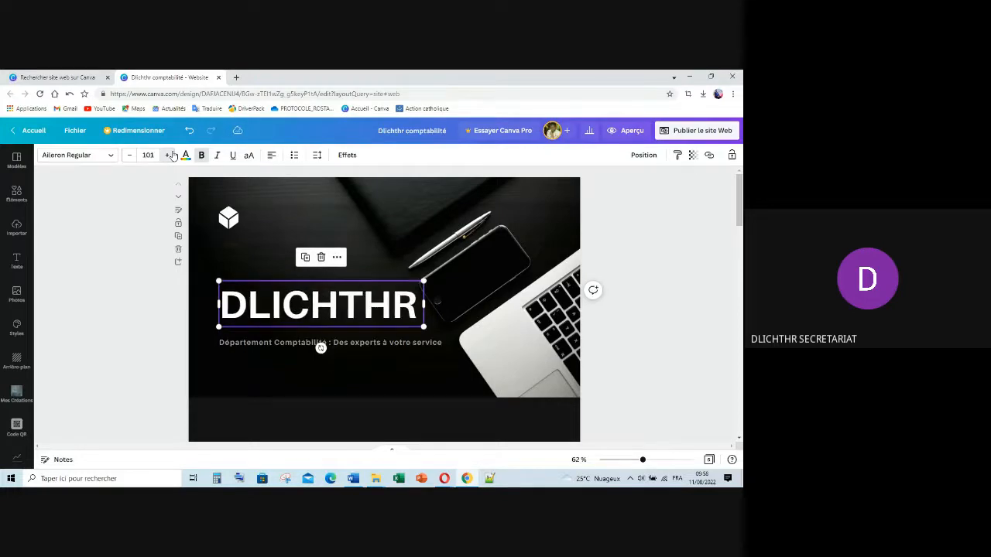
click(174, 156)
click(174, 155)
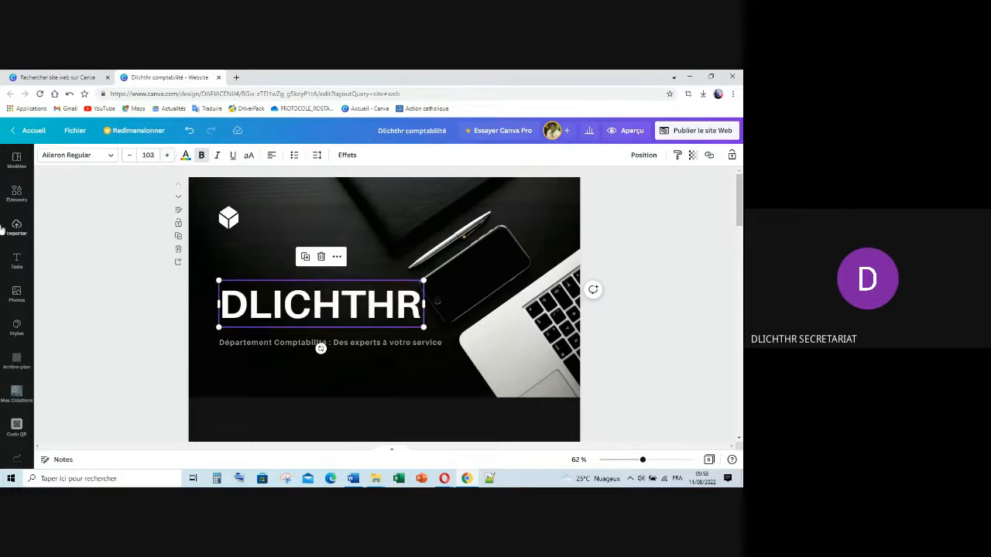
click(110, 314)
Step: Select the cover title together with the tagline and group them again
click(251, 344)
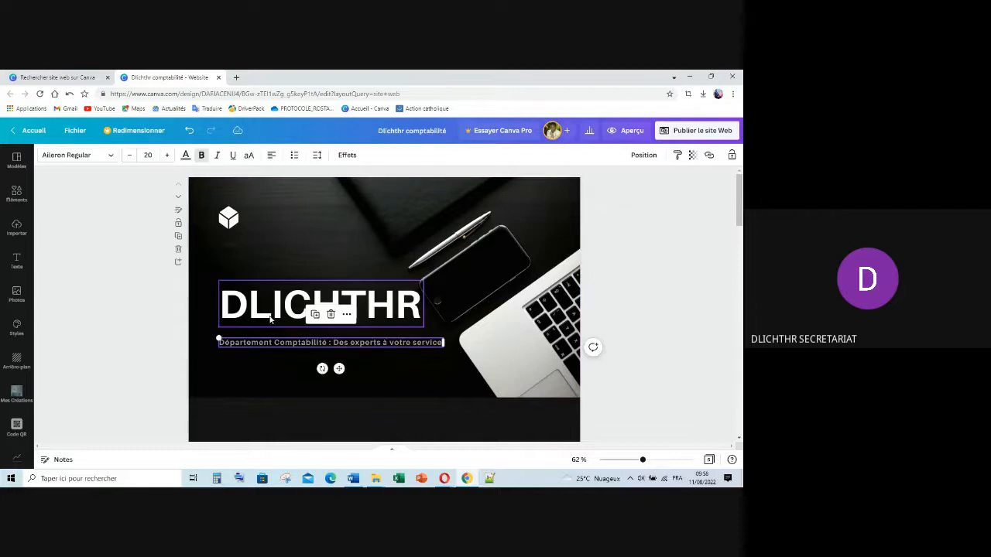
click(278, 305)
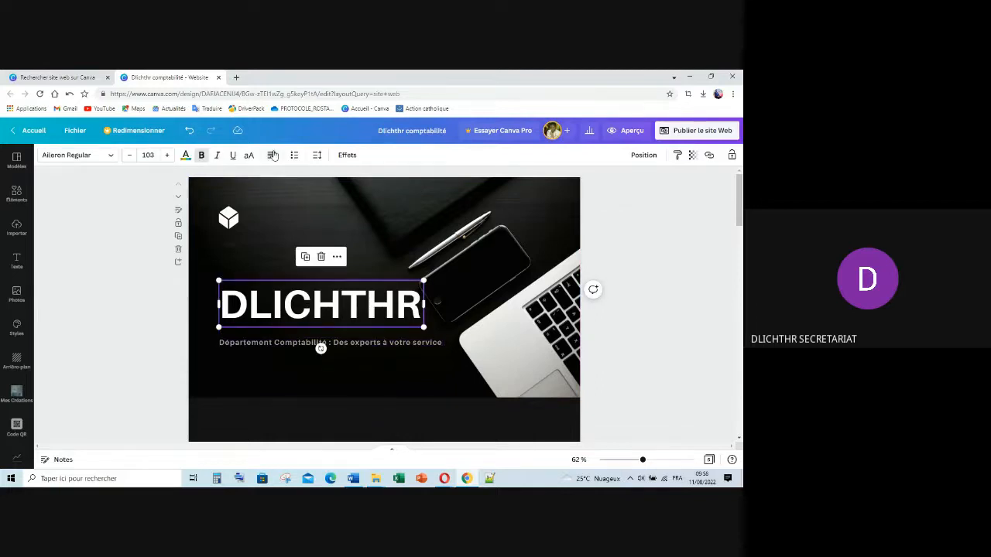
click(240, 344)
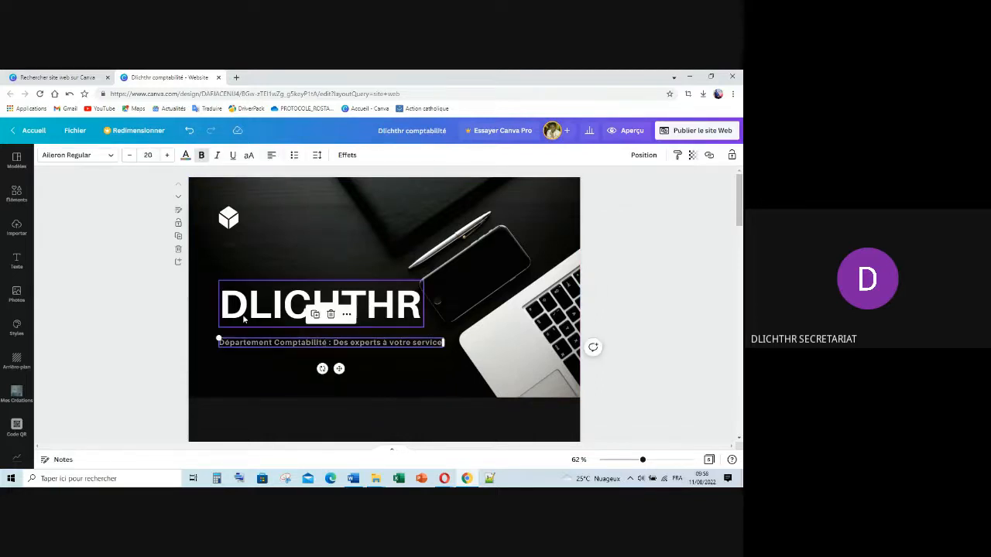
click(244, 319)
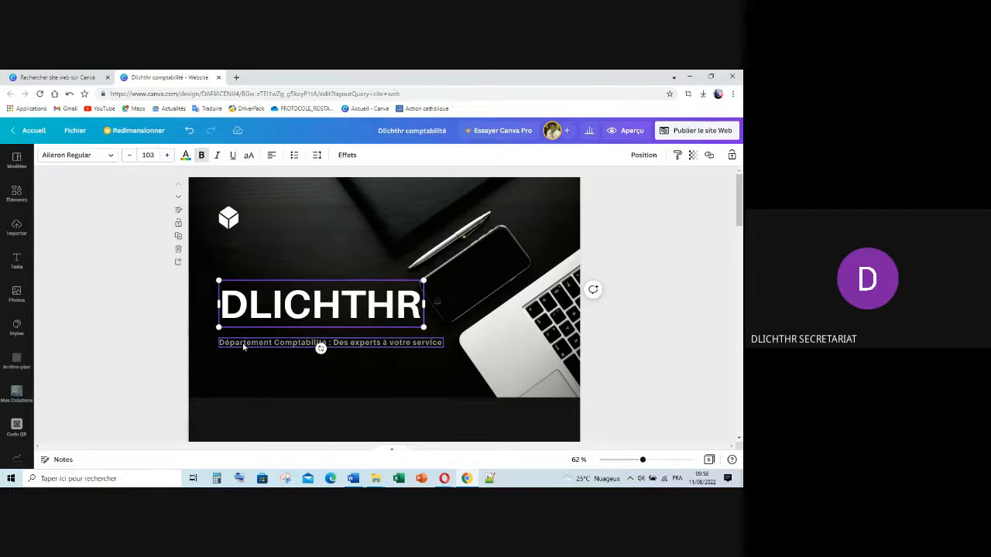
shift+click(295, 343)
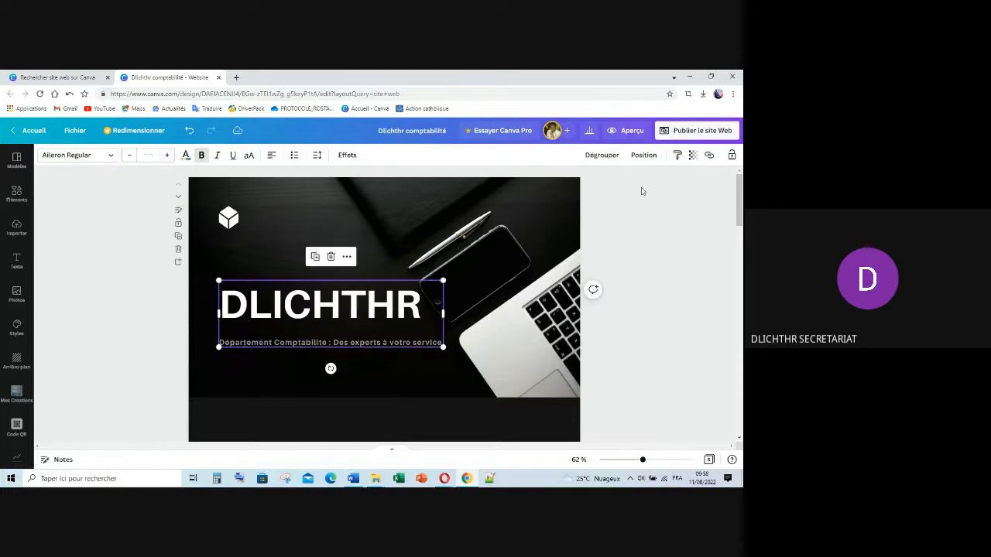
key(Escape)
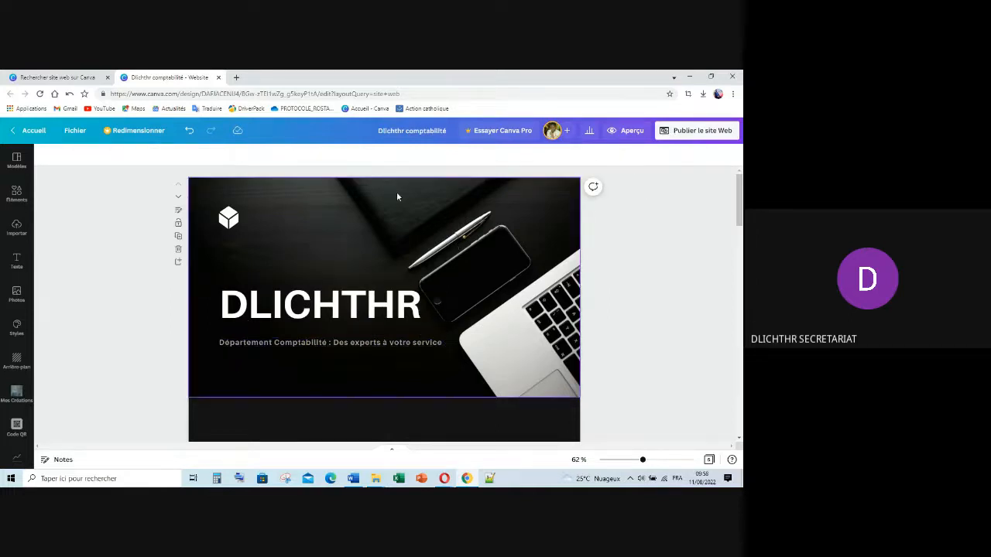
Step: Select the cube logo on the cover and search the uploaded images for "Dlichthr"
click(236, 224)
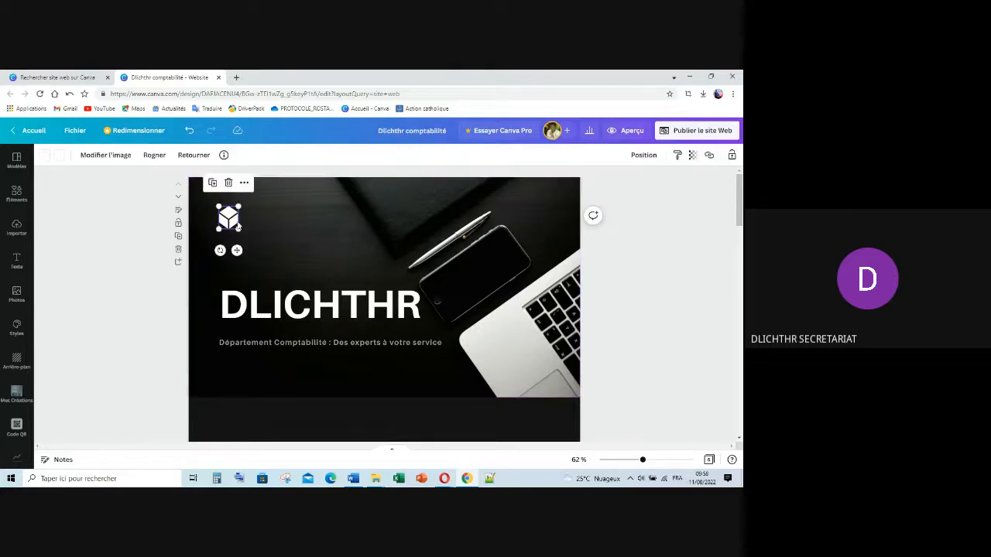
click(17, 195)
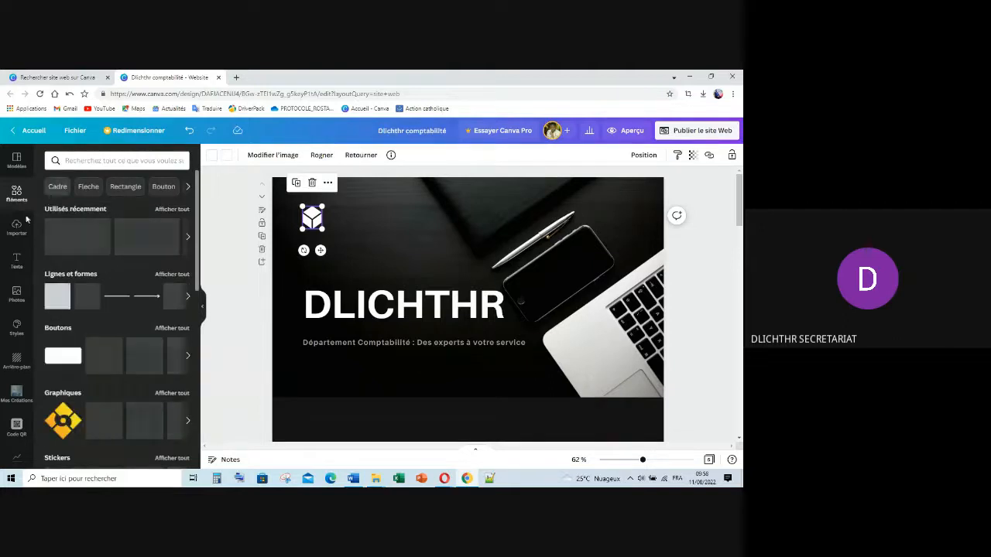
click(17, 226)
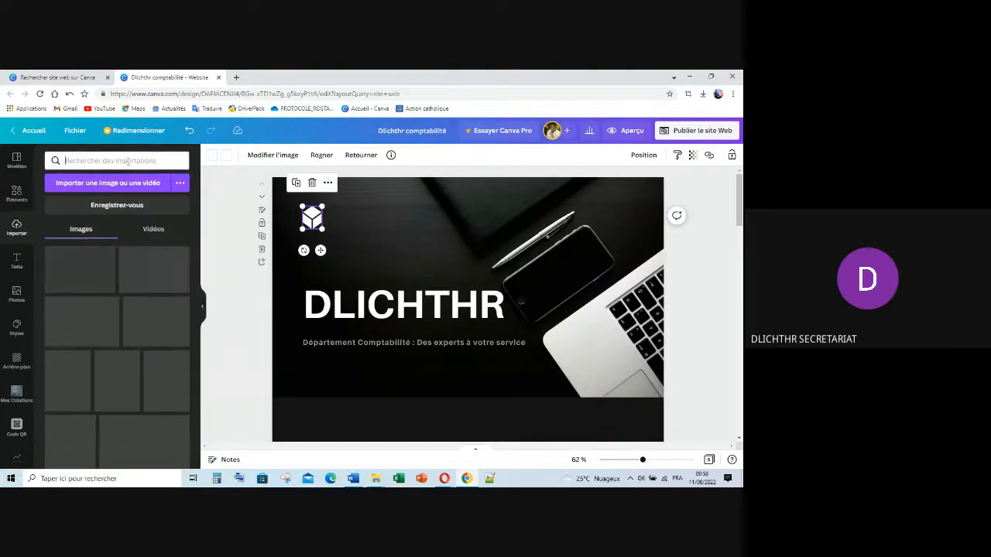
text(Dli)
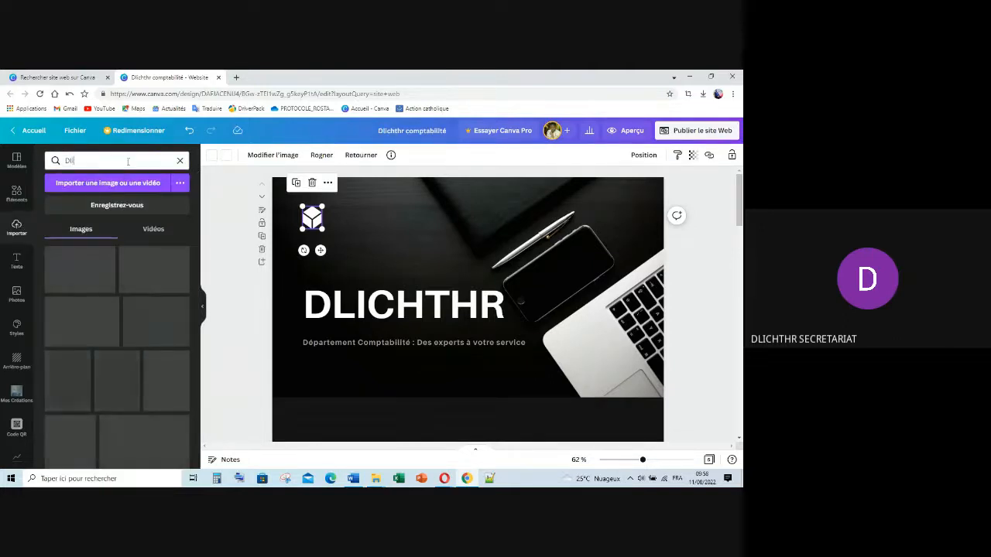
text(cht)
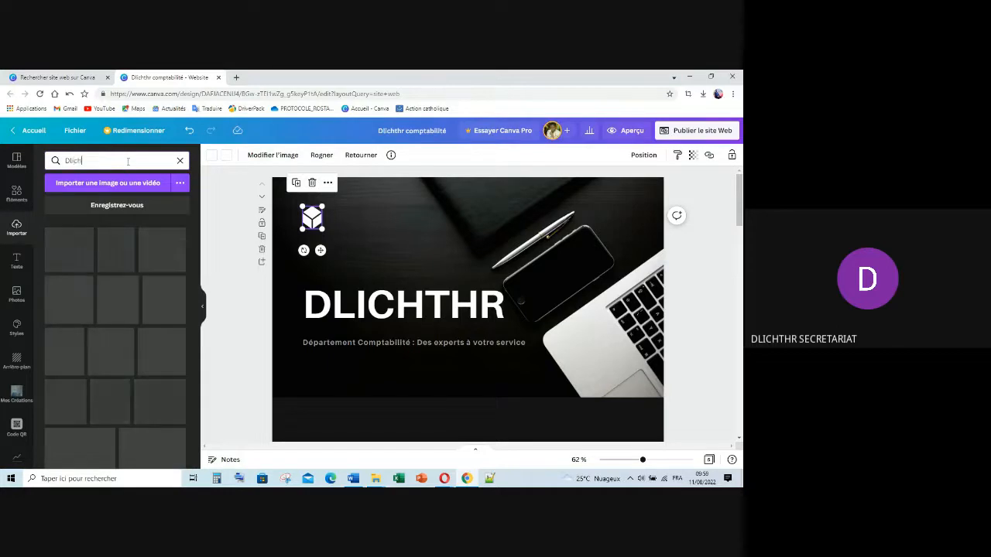
text(hr)
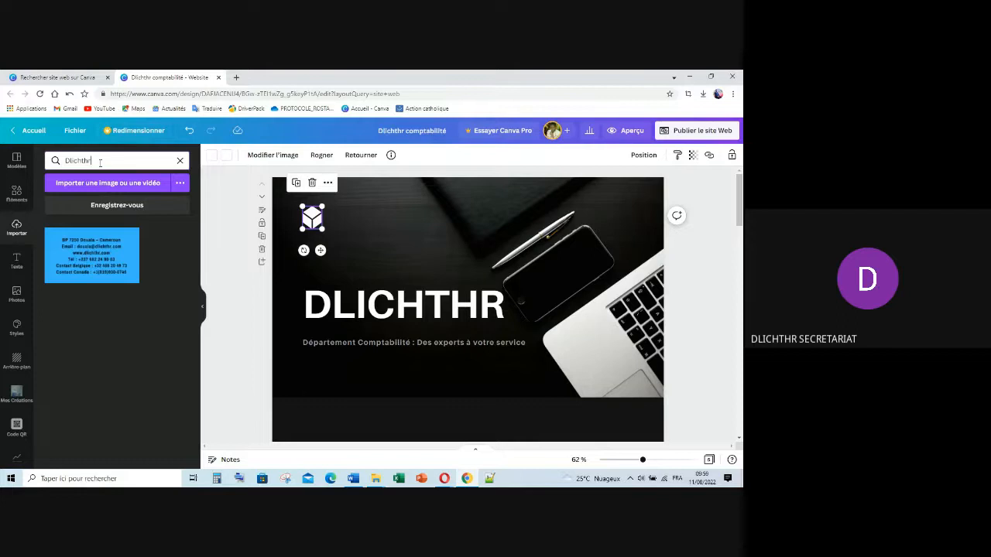
Step: Search the uploaded images for "logo", look through the results for a company logo, and clear the search
key(BackSpace)
key(BackSpace)
key(BackSpace)
key(BackSpace)
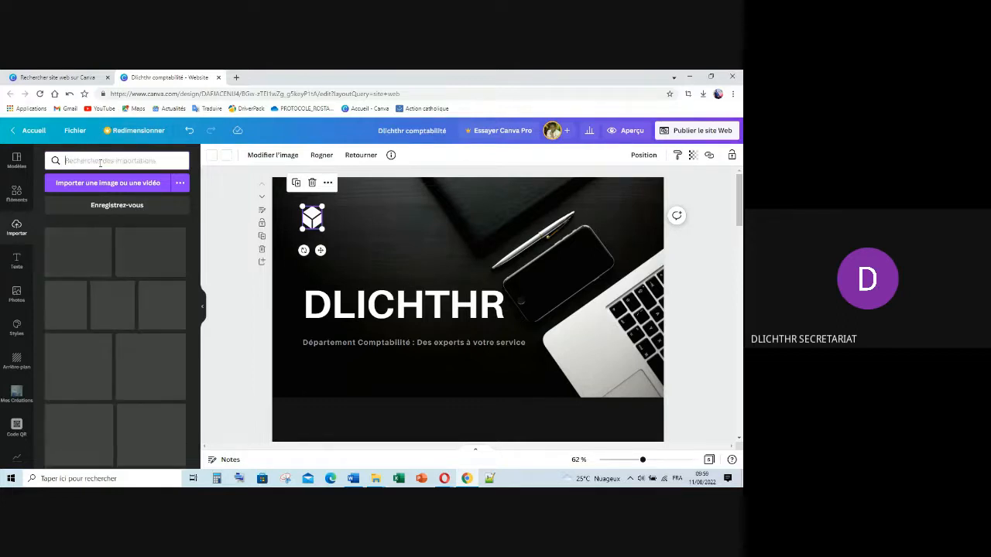
text(logo)
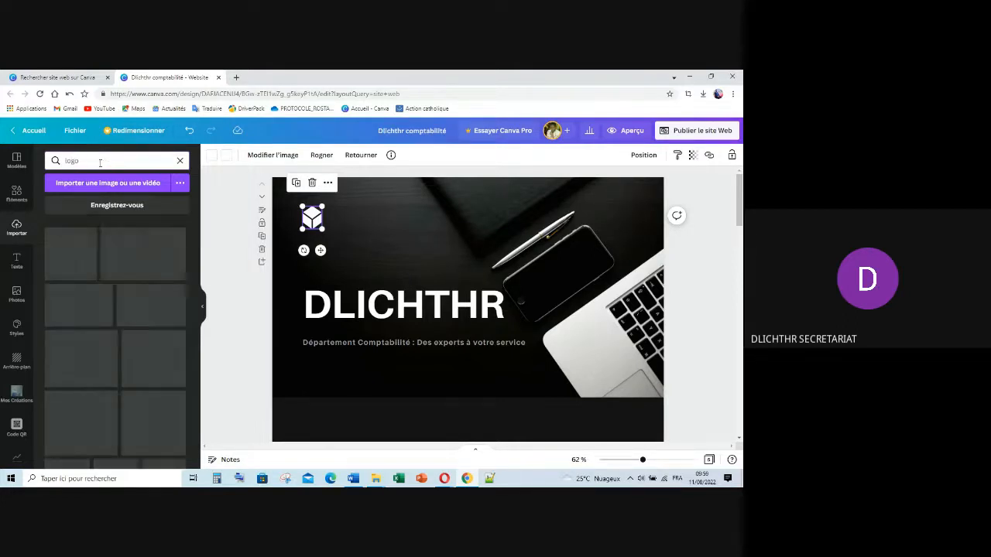
scroll(137, 282, down, 2)
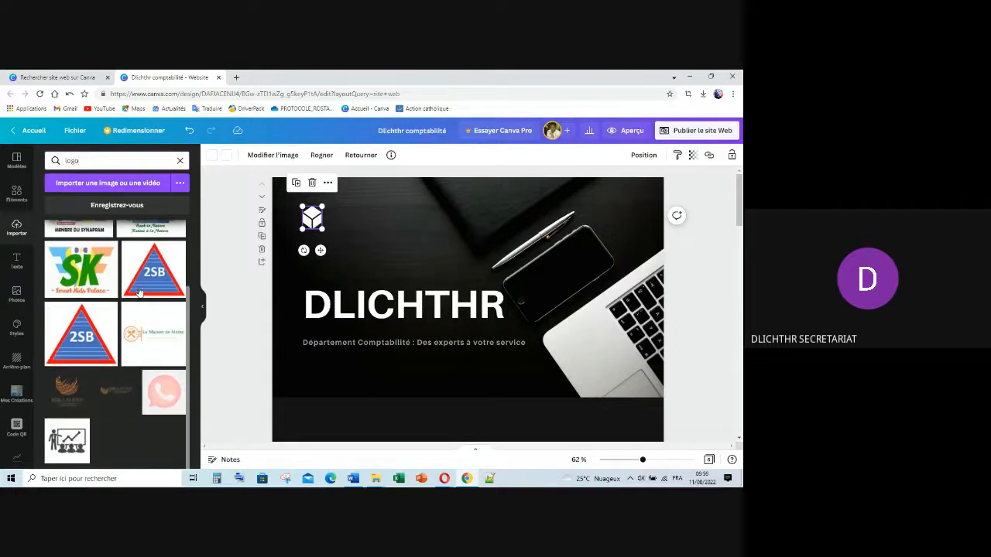
scroll(138, 287, up, 2)
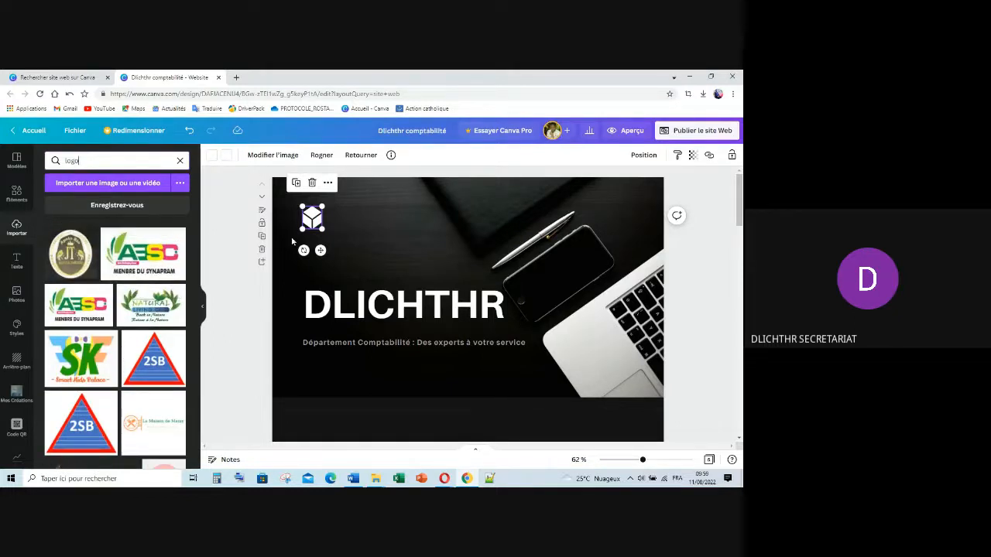
click(180, 161)
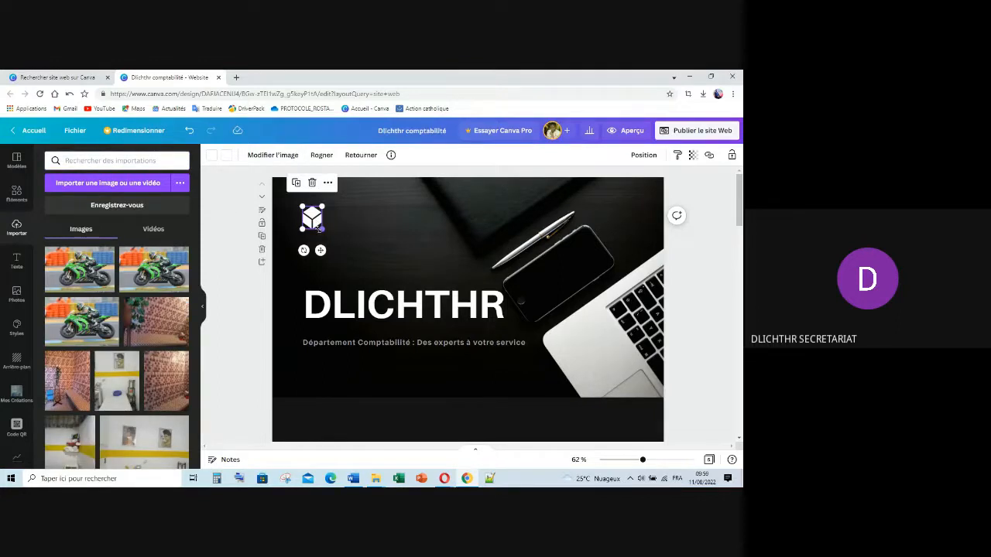
Step: Replace the cube logo on the cover with a grey circle placed in the cover's upper-left corner
key(Delete)
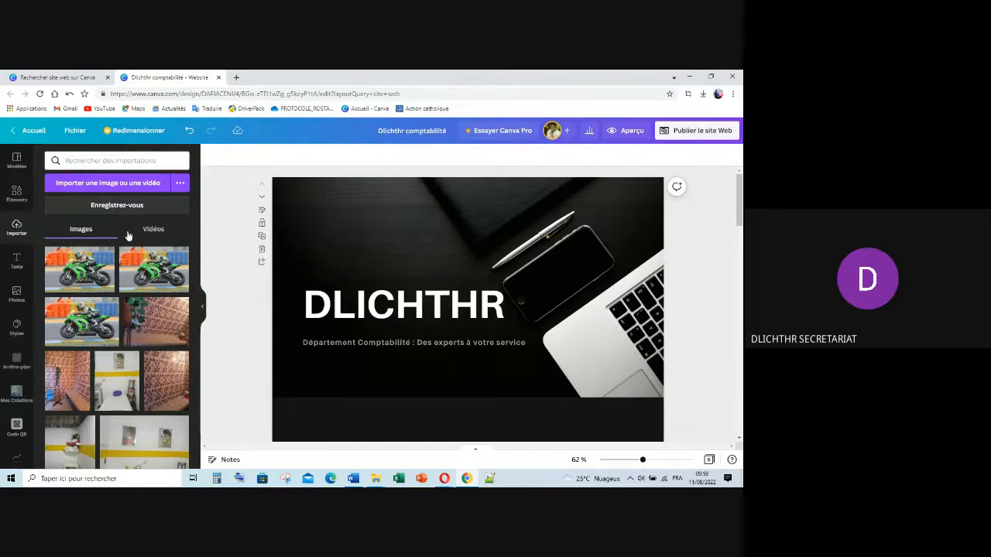
key(c)
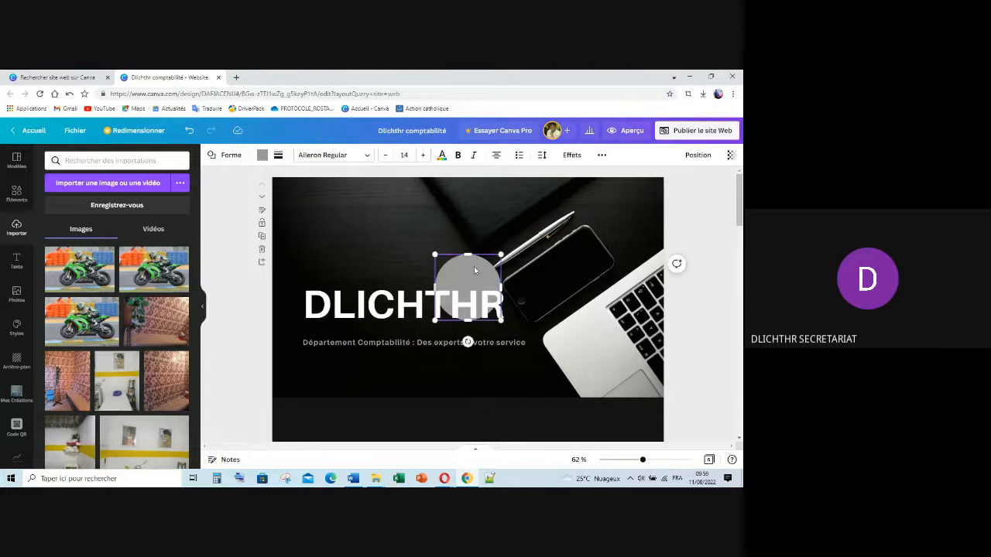
drag(476, 269, 345, 249)
click(344, 308)
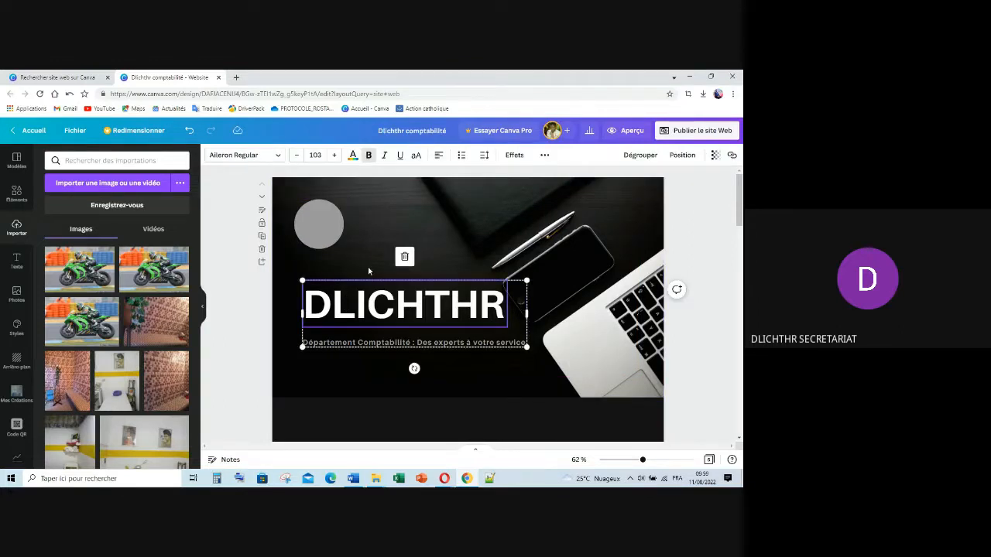
click(400, 223)
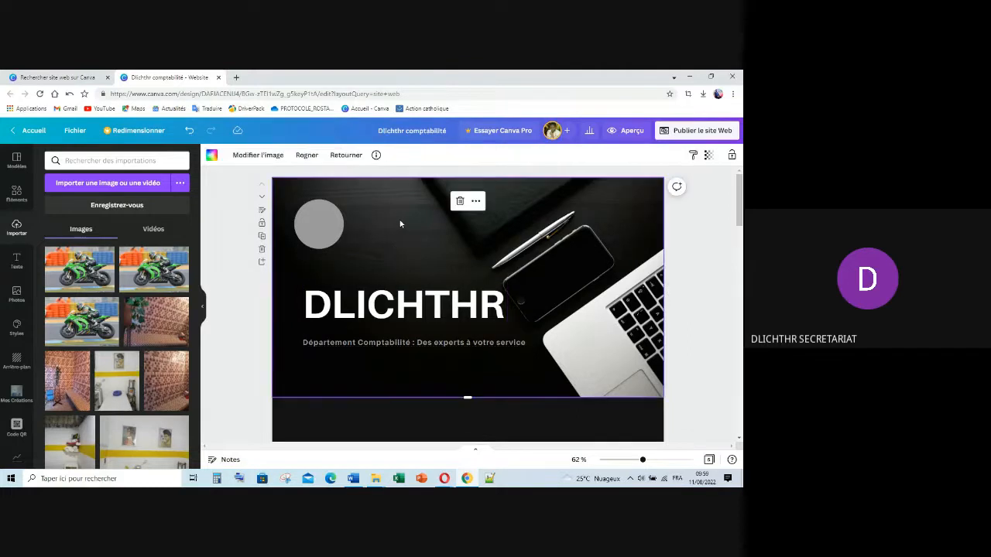
Step: Duplicate the DLICHTHR title group, place the copy beside the grey circle, and delete the copy's tagline
click(402, 309)
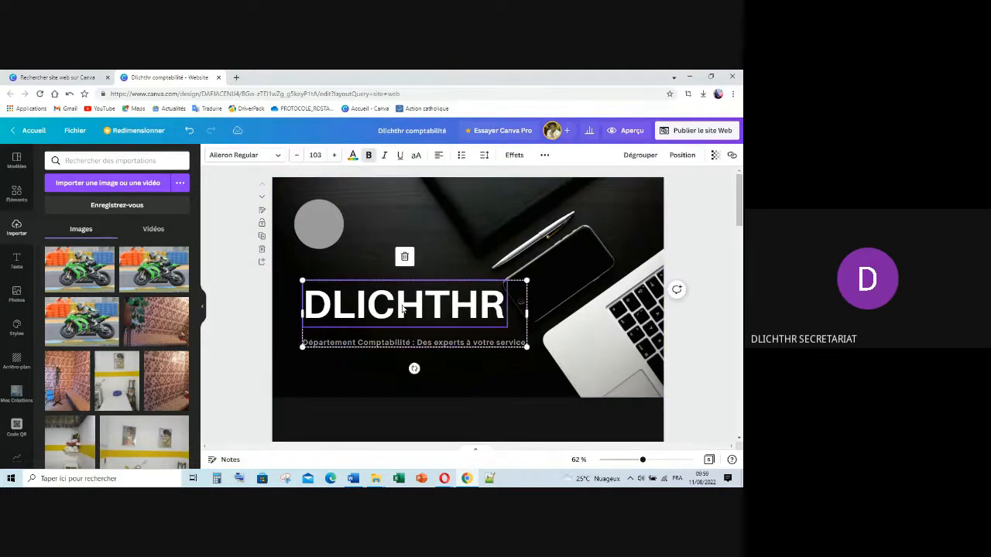
key(ctrl+d)
drag(402, 309, 449, 209)
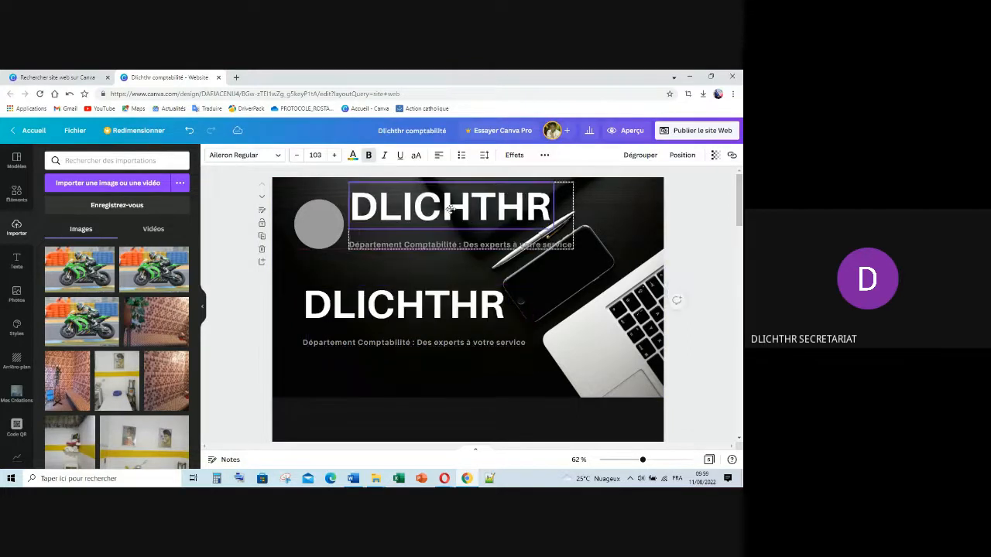
click(560, 218)
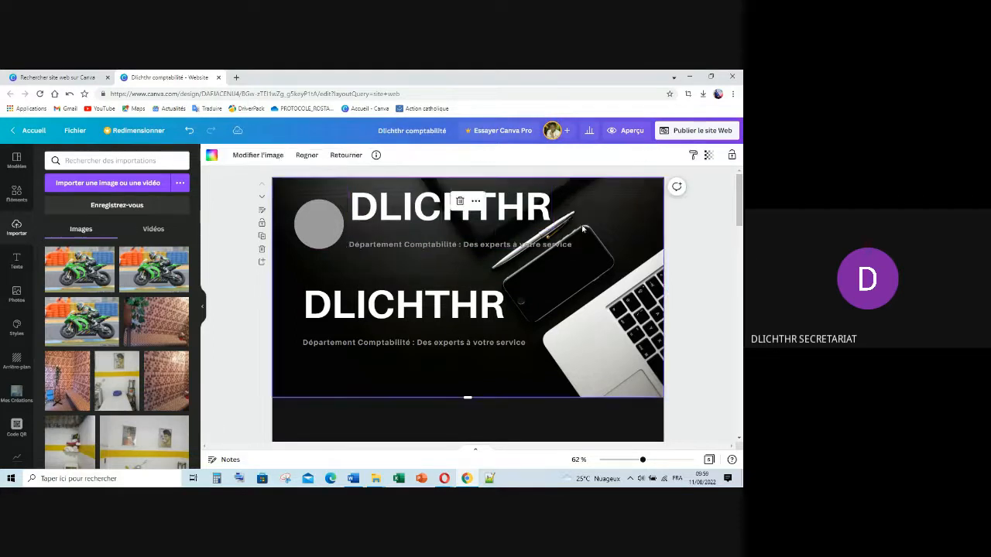
click(490, 243)
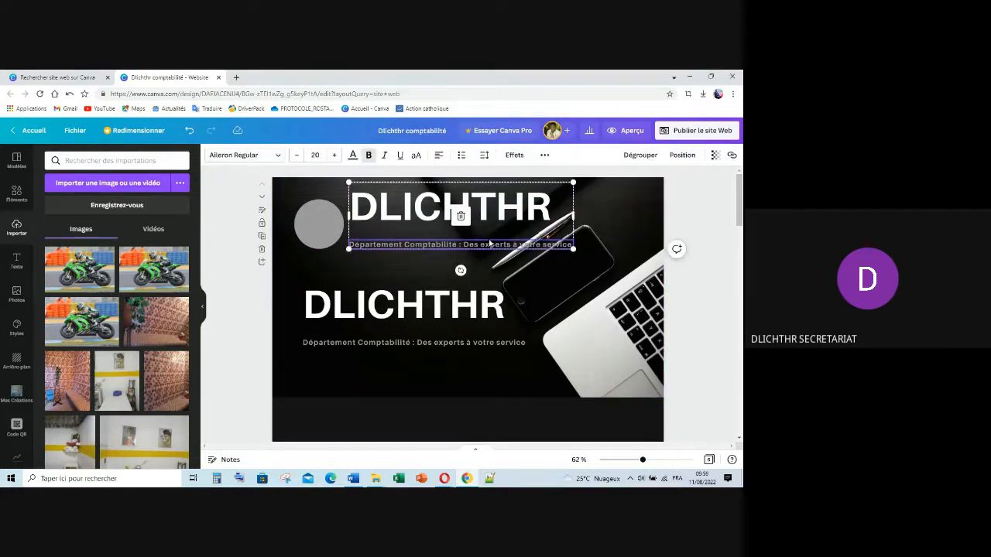
key(Delete)
Step: Change the copied title's text to "D" and centre the letter on the grey circle as a logo
double_click(471, 215)
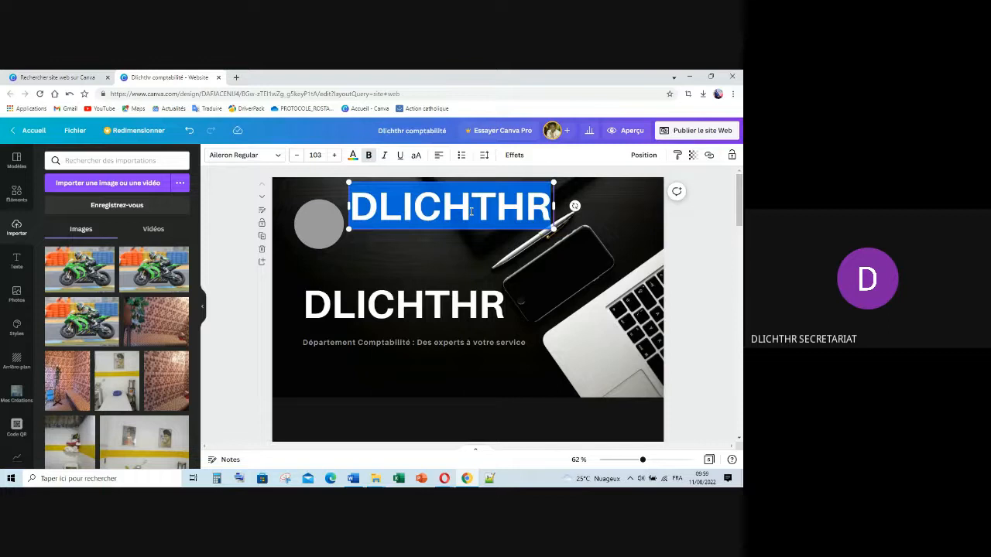
text(D)
drag(553, 206, 320, 223)
click(395, 207)
click(362, 204)
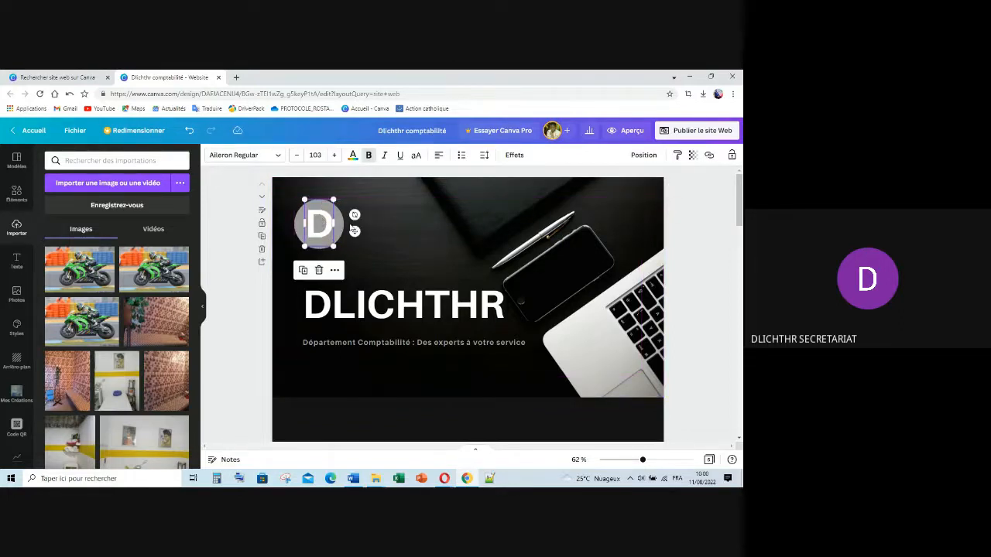
key(Escape)
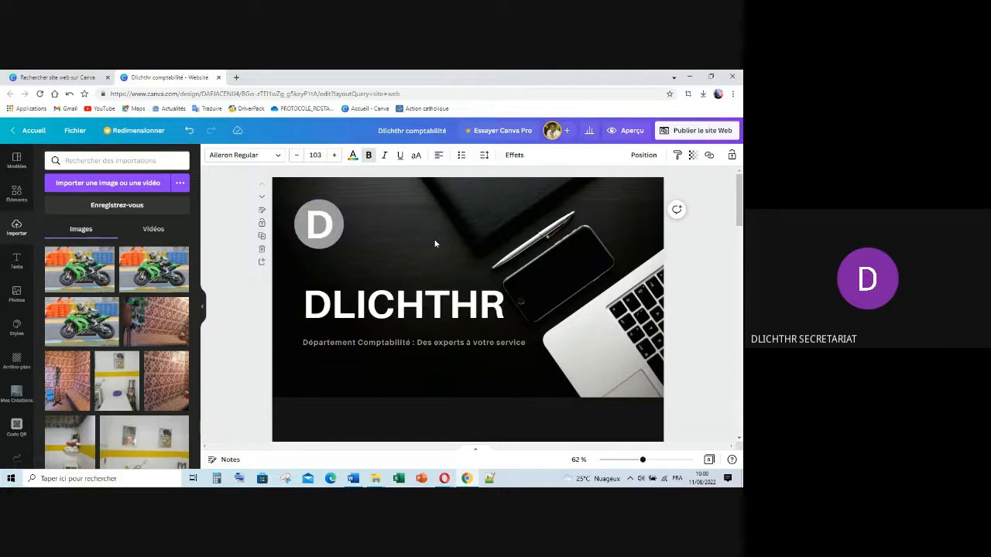
click(436, 244)
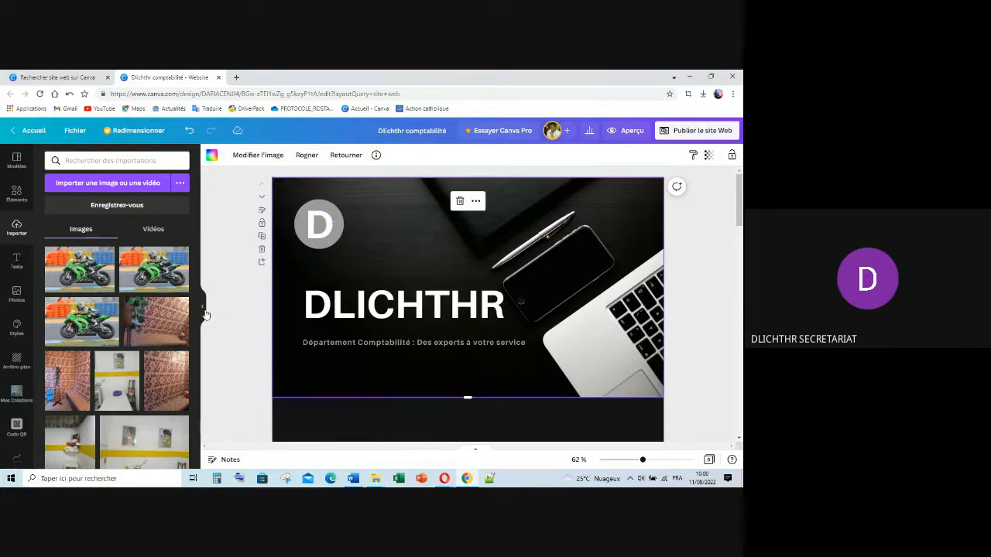
Step: Hide the uploads panel and open the "Company Profile" heading on the second page for editing
click(205, 312)
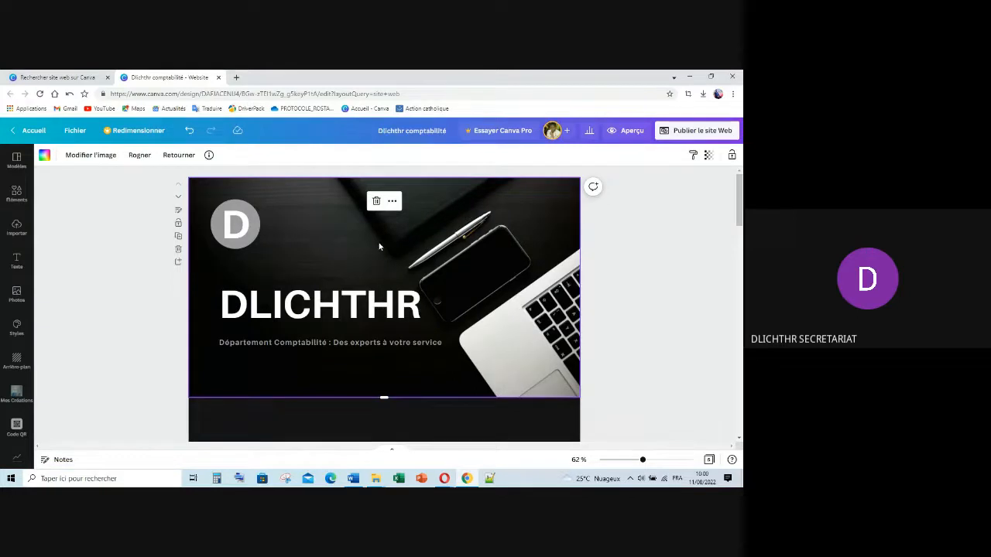
scroll(604, 330, down, 3)
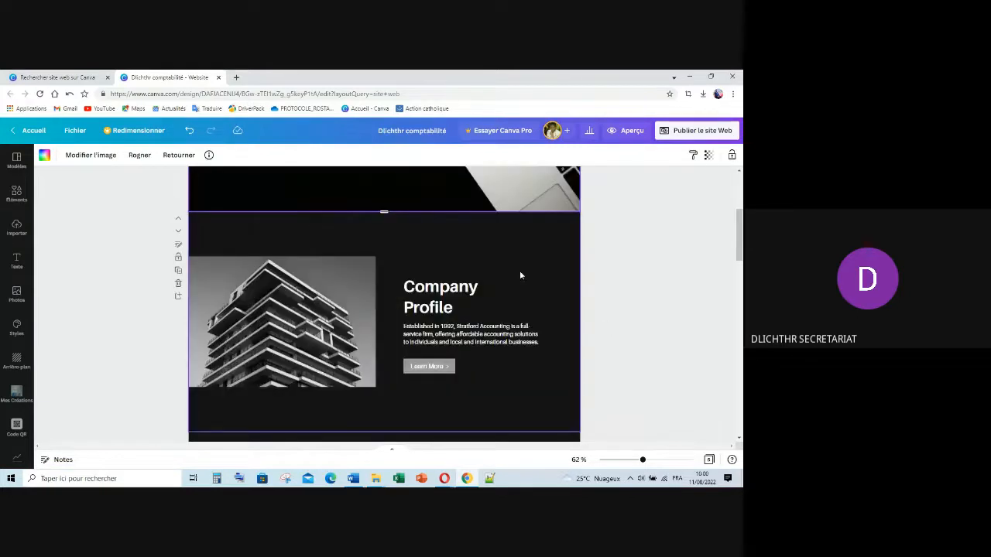
click(408, 244)
scroll(468, 325, down, 1)
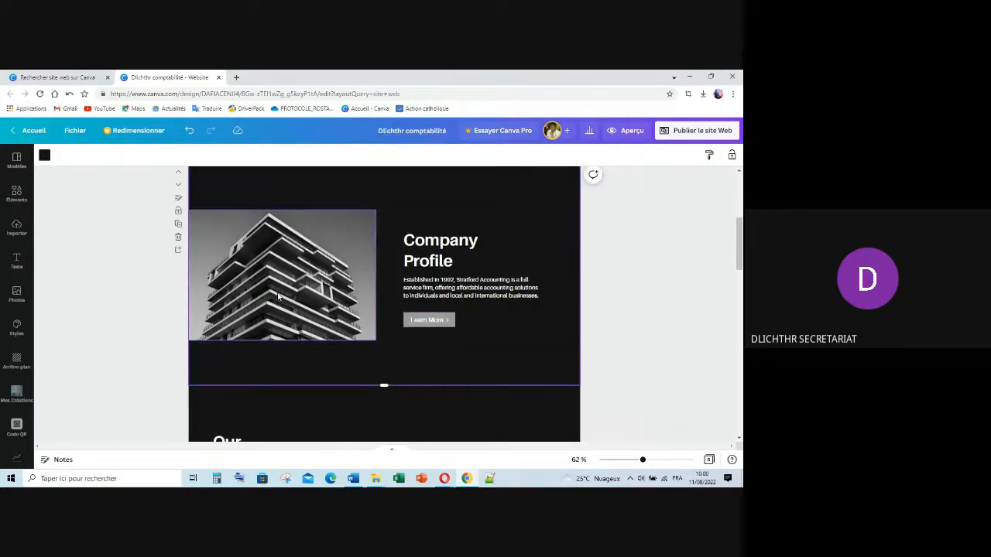
click(456, 258)
double_click(456, 259)
click(472, 249)
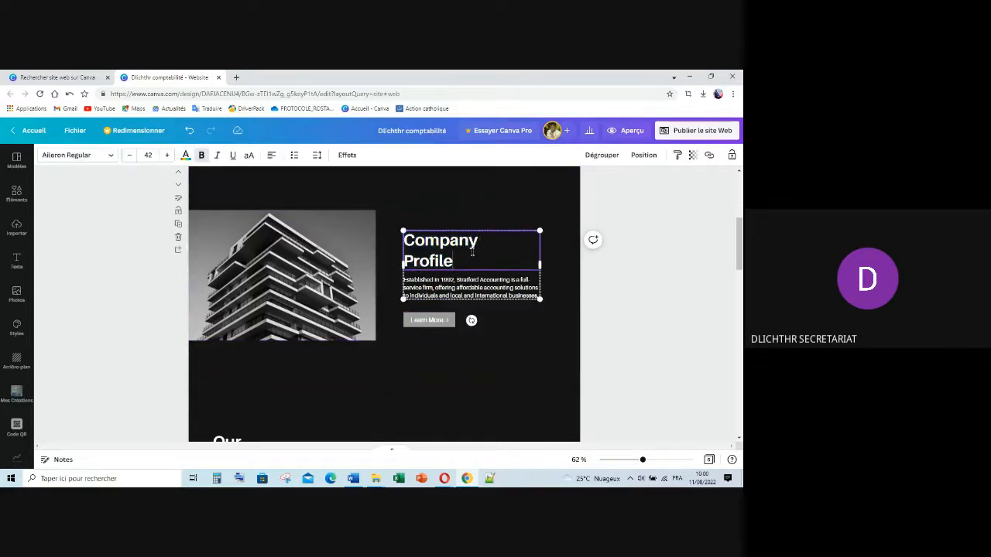
Step: Show all pages as a grid and rename page 1 to "ACCUEIL" and page 2 to "A PROPOS"
click(391, 451)
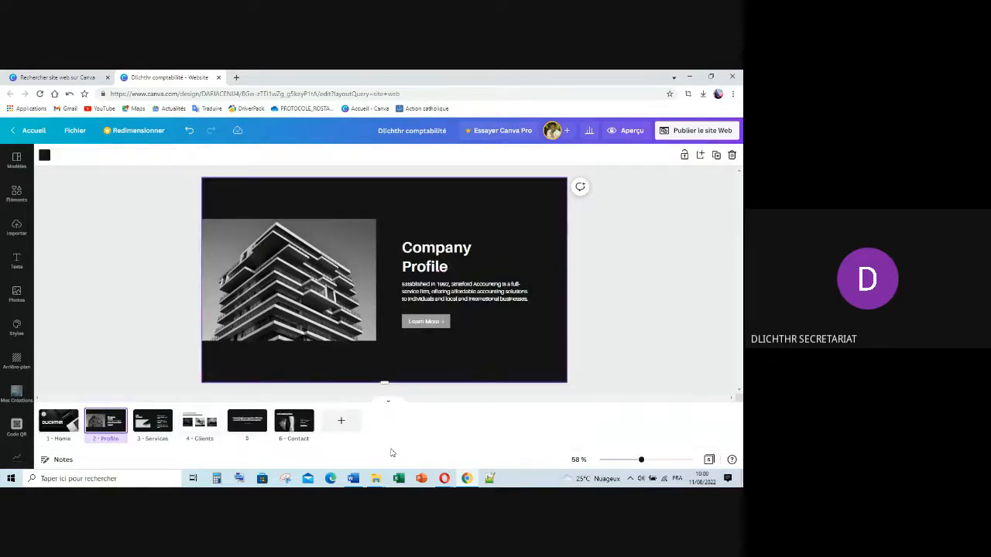
click(709, 460)
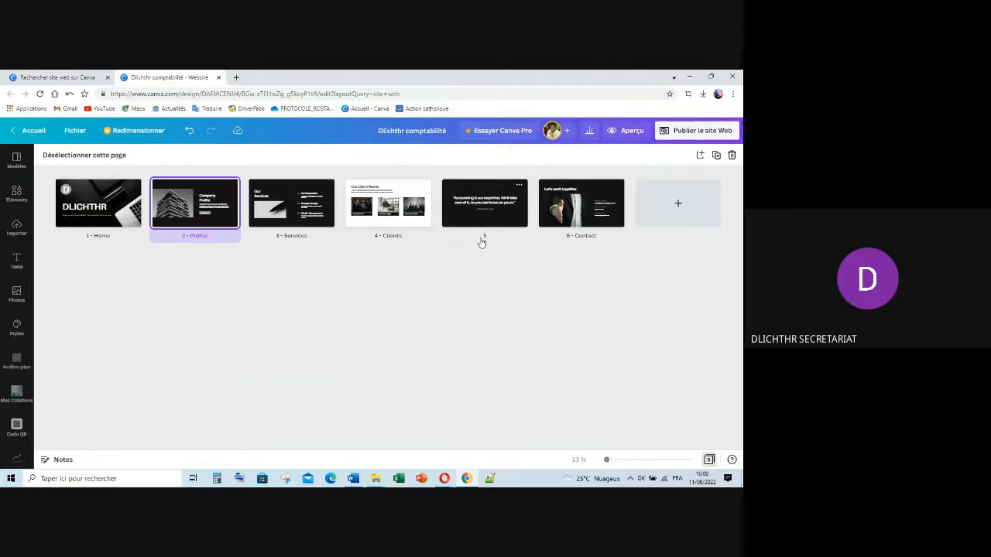
double_click(101, 236)
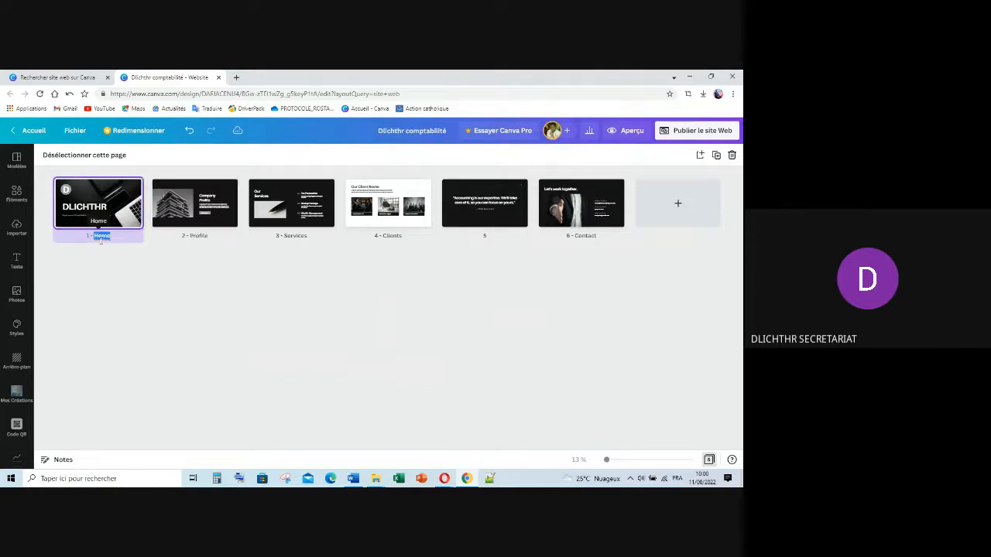
text(ACCUEIL)
double_click(198, 235)
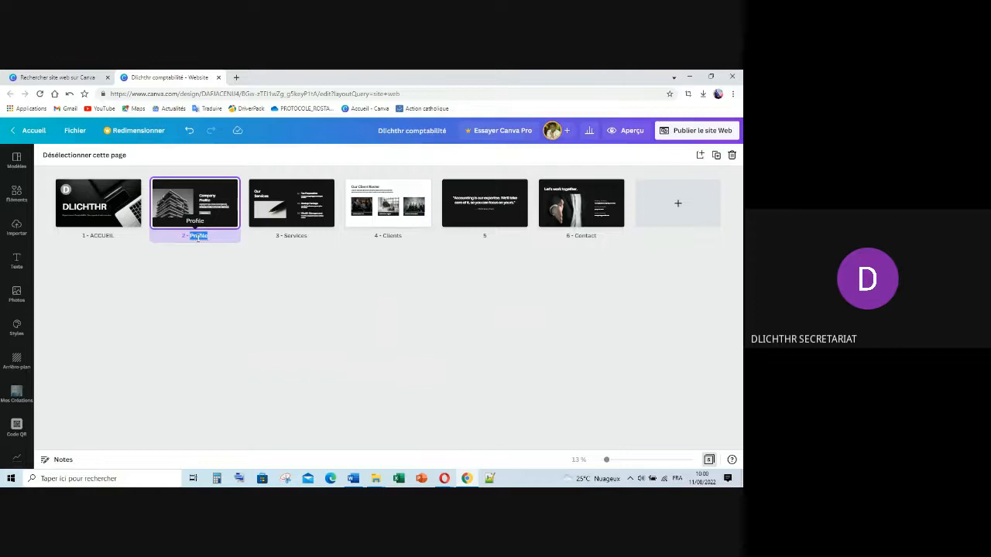
key(BackSpace)
text(A PROPOS)
Step: Rename page 3 to "NOS SERVICES" and page 4 to "NOS CLIENTS"
double_click(300, 238)
text(SERVI)
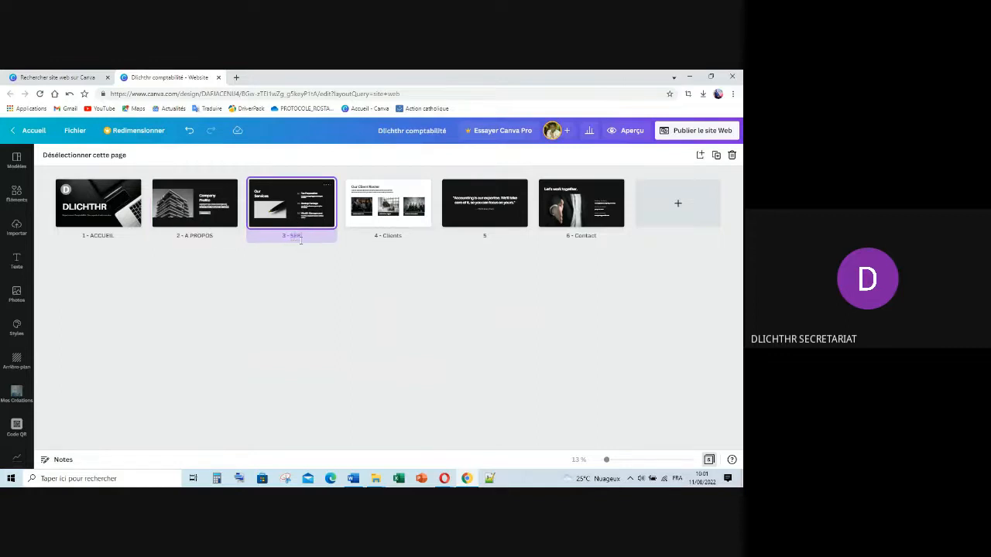
text(CES)
double_click(393, 237)
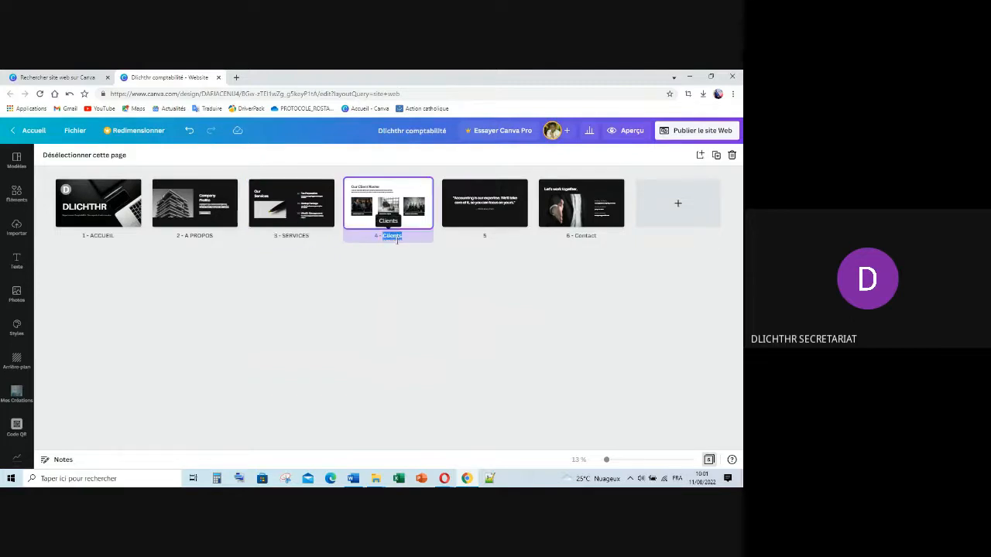
text(NOS CLIENTS)
click(285, 236)
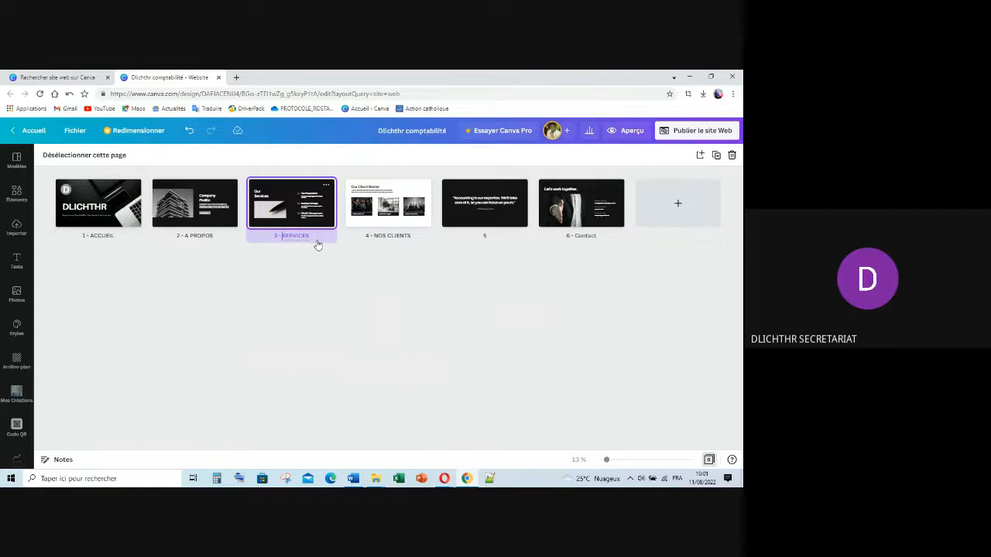
text(NOS)
Step: Name page 5 "NOS EXPERTS" and rename page 6 to "CONTACTS"
click(486, 240)
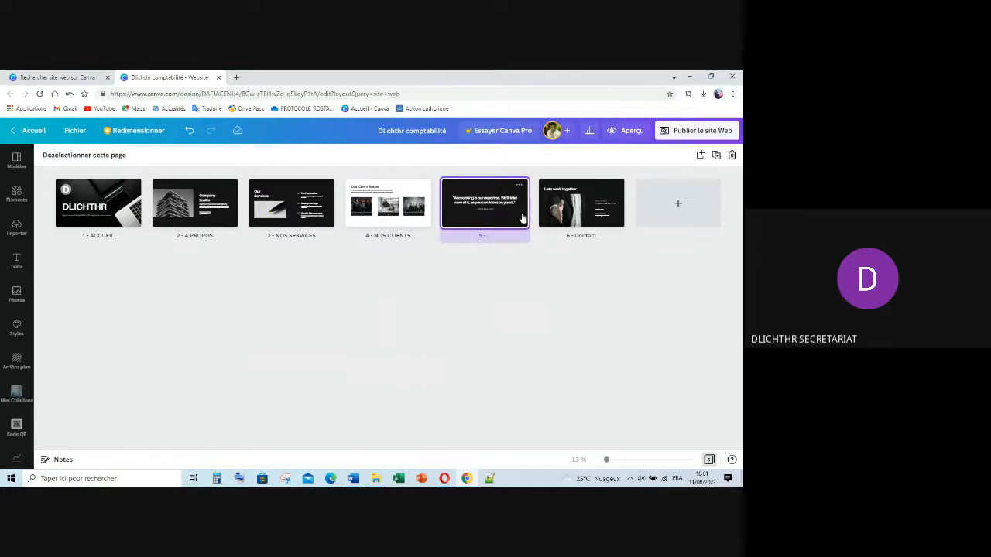
text(NOS EXPERTS)
click(593, 237)
double_click(593, 237)
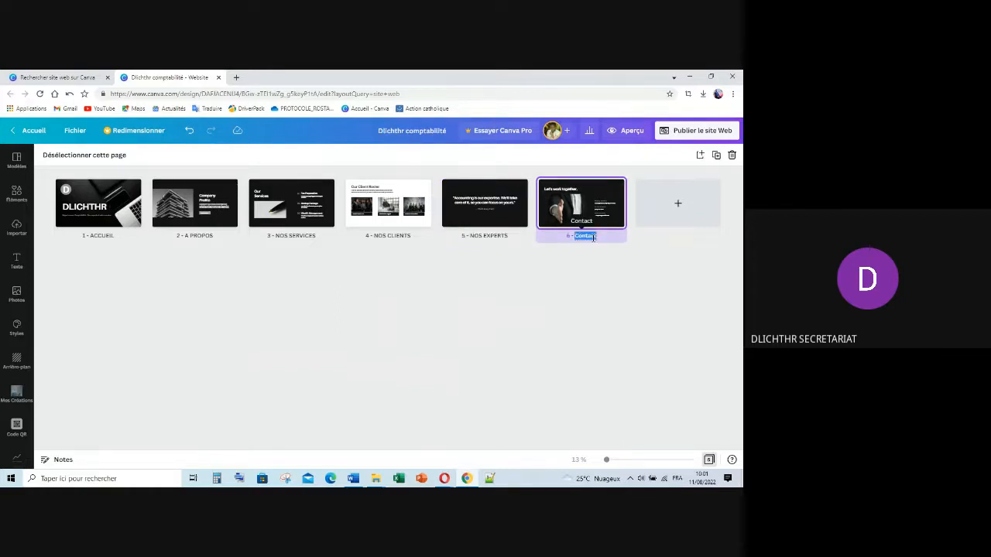
text(CONTACTS)
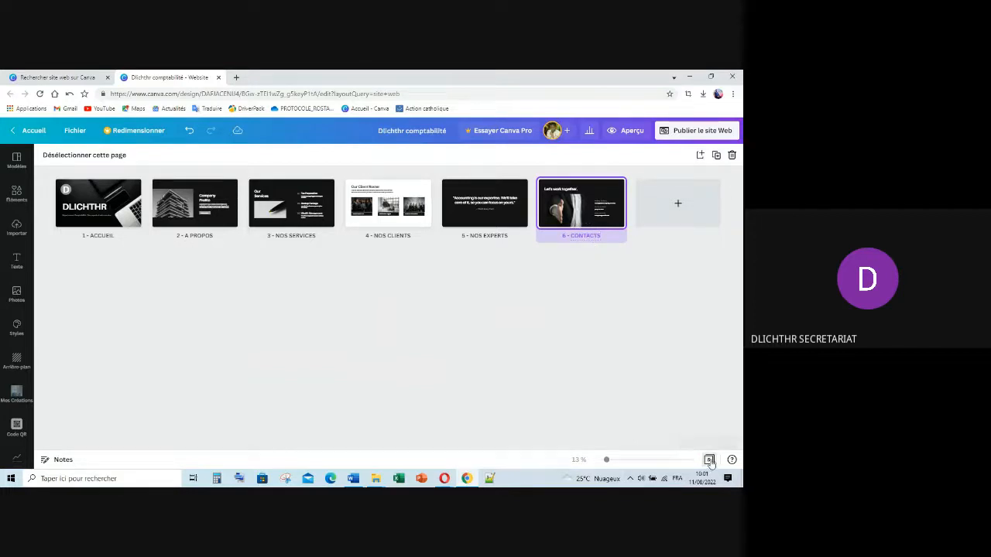
Step: Leave the page grid, hide the page thumbnails, and look over the website from the cover to the client section
click(710, 460)
scroll(302, 265, up, 5)
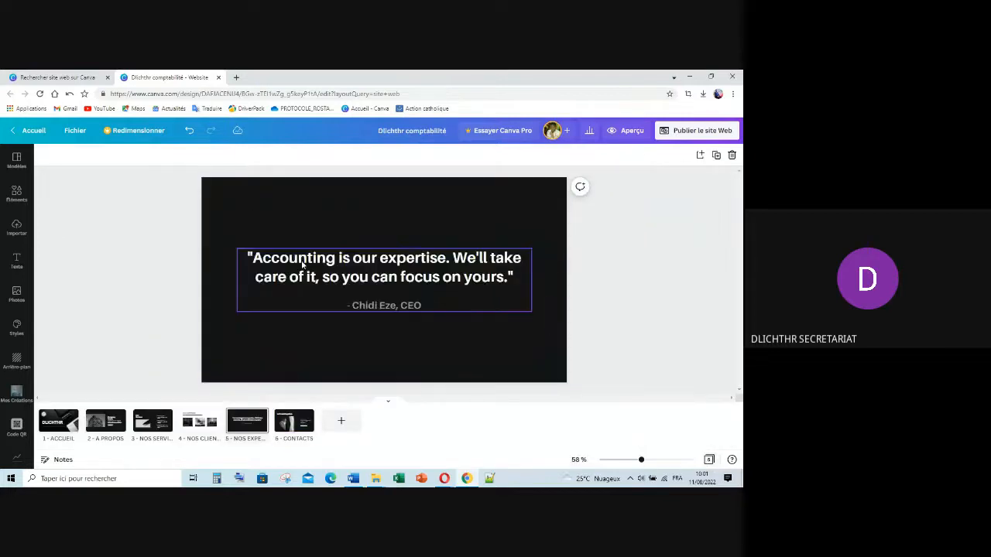
scroll(302, 265, up, 10)
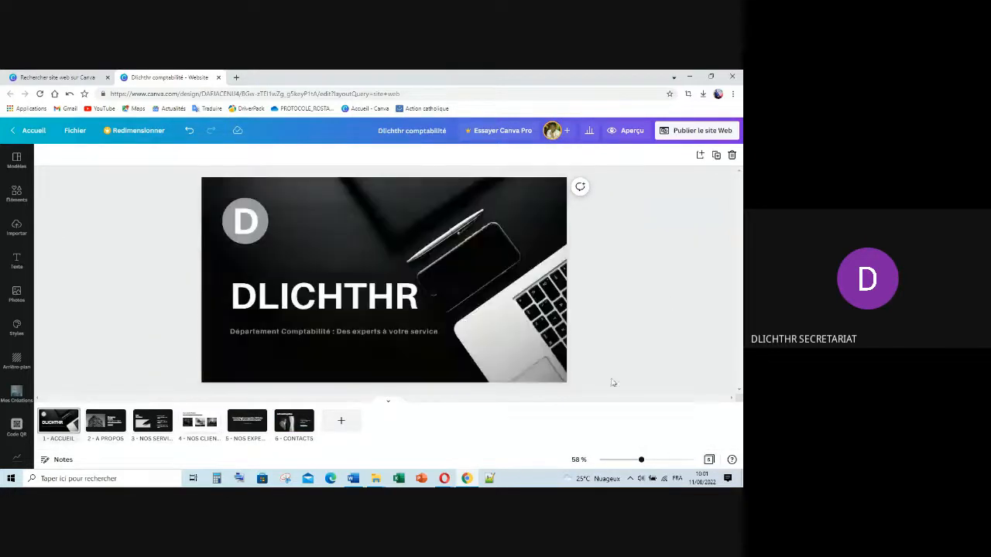
click(389, 401)
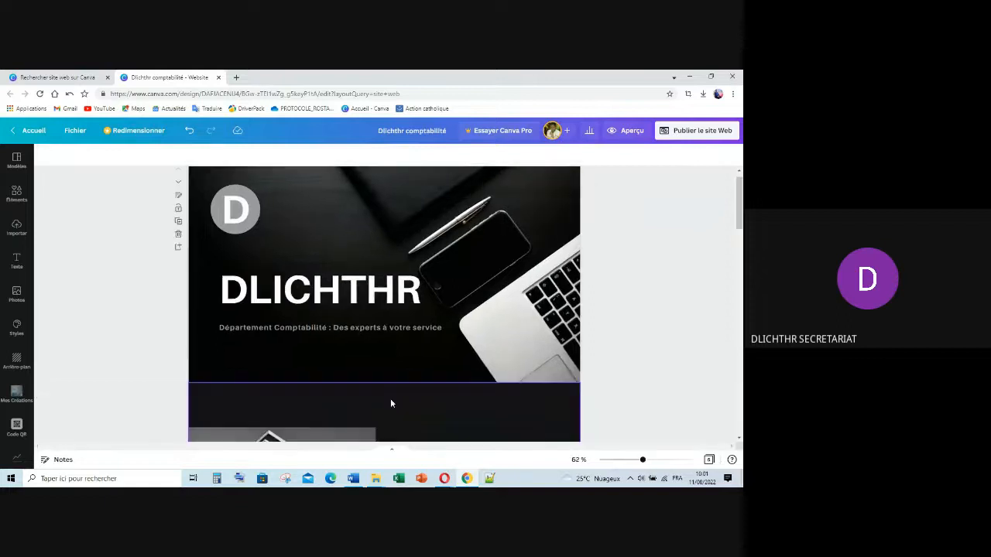
scroll(302, 300, up, 1)
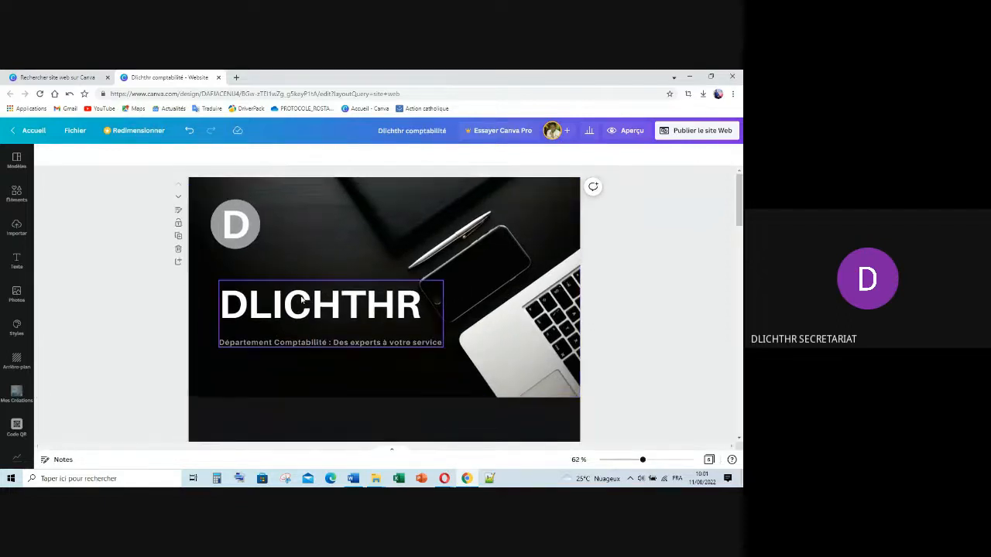
scroll(517, 346, down, 7)
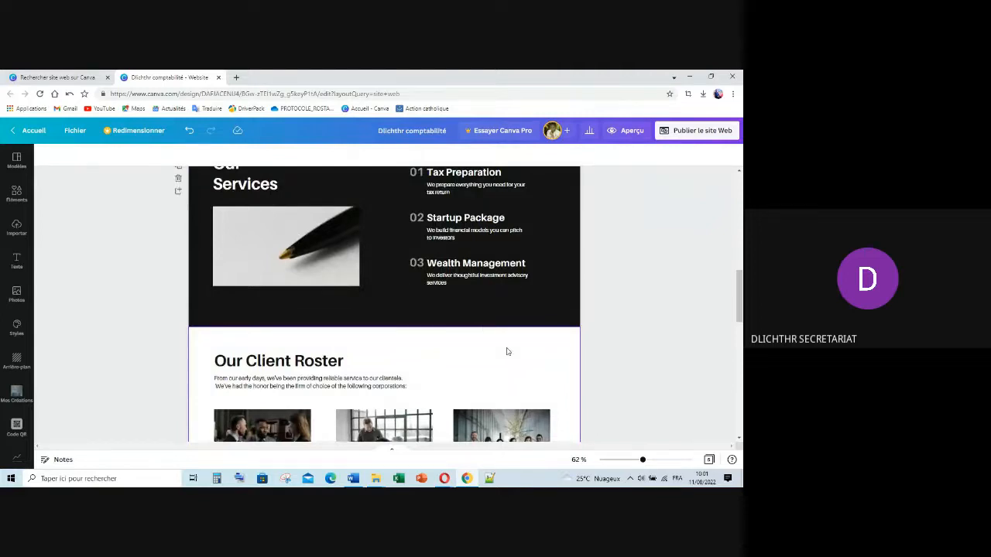
scroll(484, 331, up, 6)
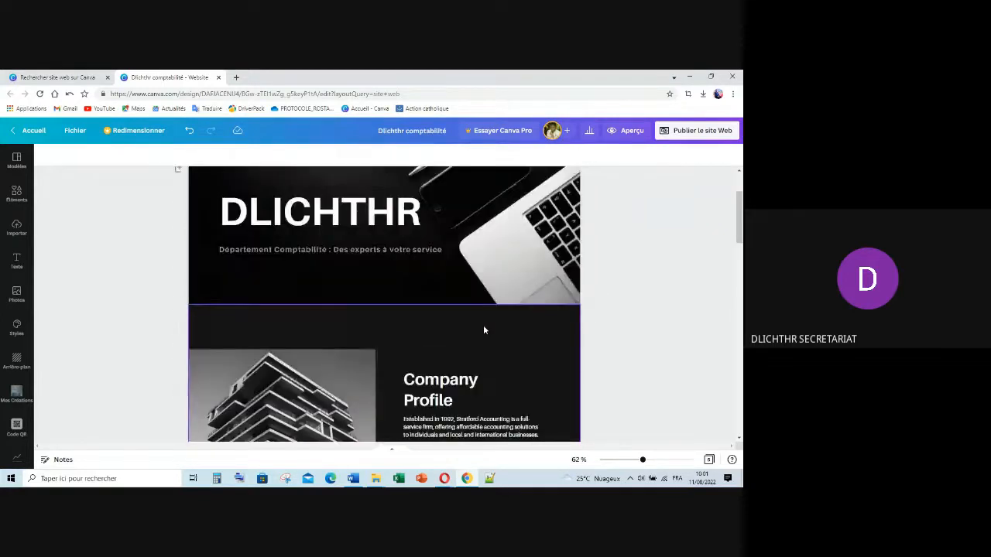
scroll(484, 330, up, 2)
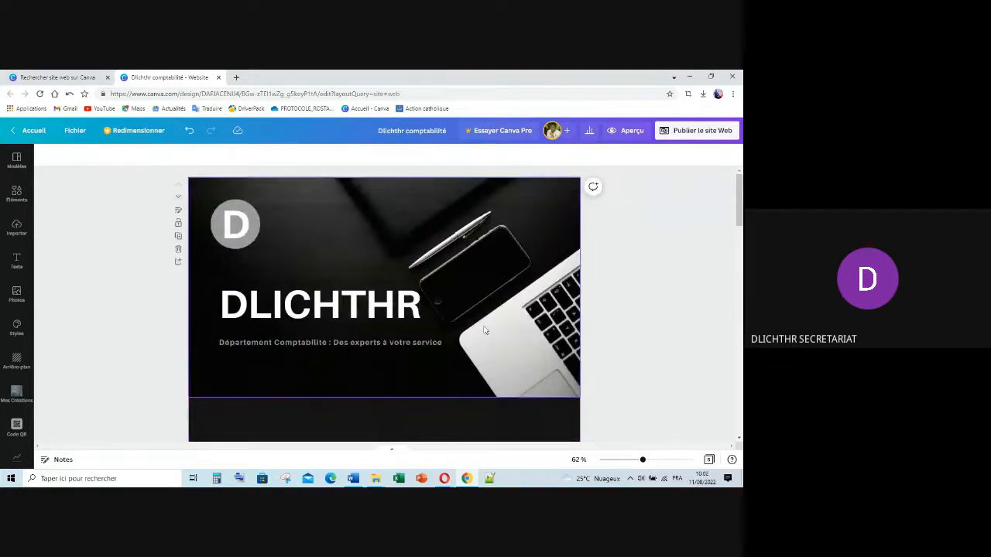
Step: Replace the "Company Profile" heading on the second page with "A Propos"
scroll(484, 331, down, 3)
double_click(441, 260)
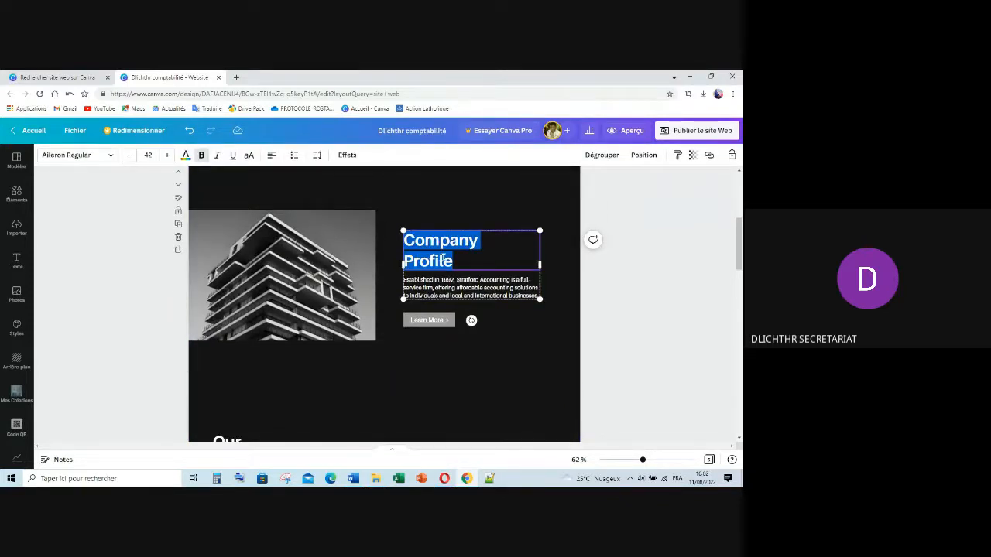
text(A)
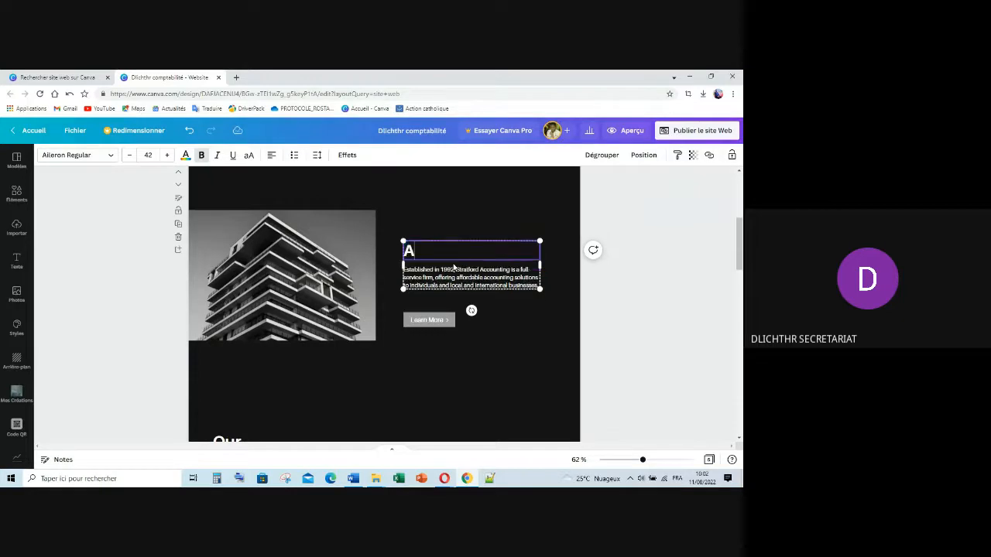
text( Props)
key(BackSpace)
text(os)
Step: Replace the description under "A Propos" with "DLICHTHR est savoir faire de la jeunesse Africaine." and start a new line
click(498, 279)
click(499, 279)
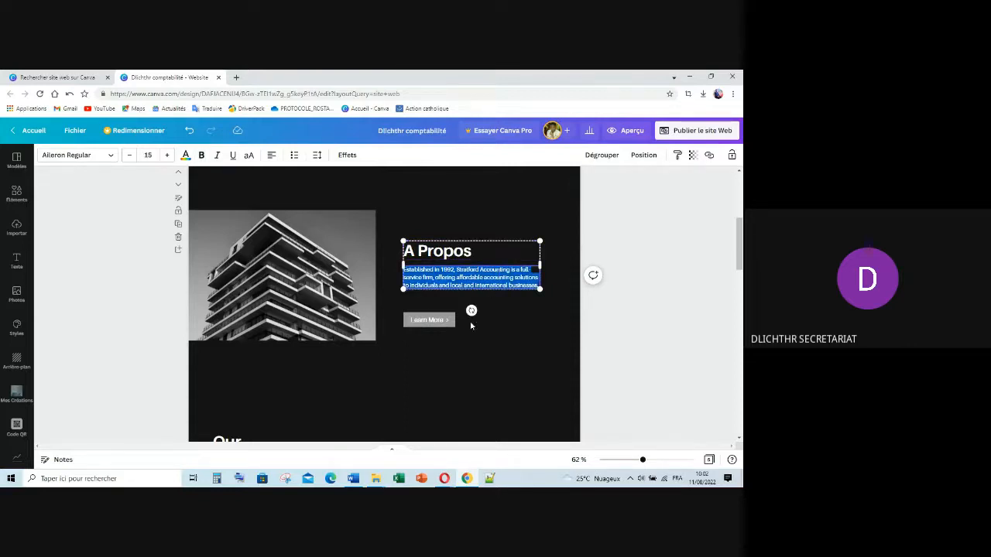
text(DLIC)
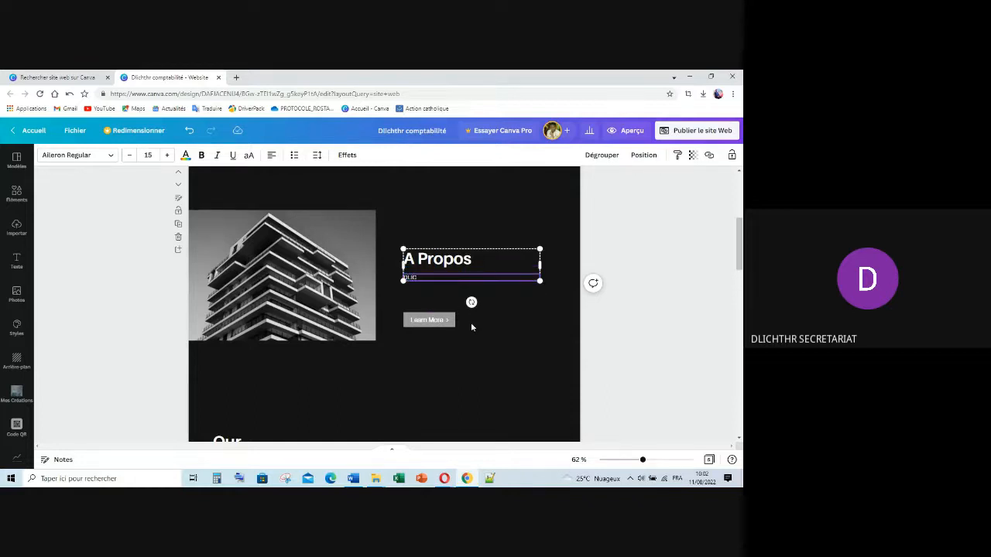
text(HTHR est savoir faire de la ja)
text(unesse Africaine)
text(.)
key(Return)
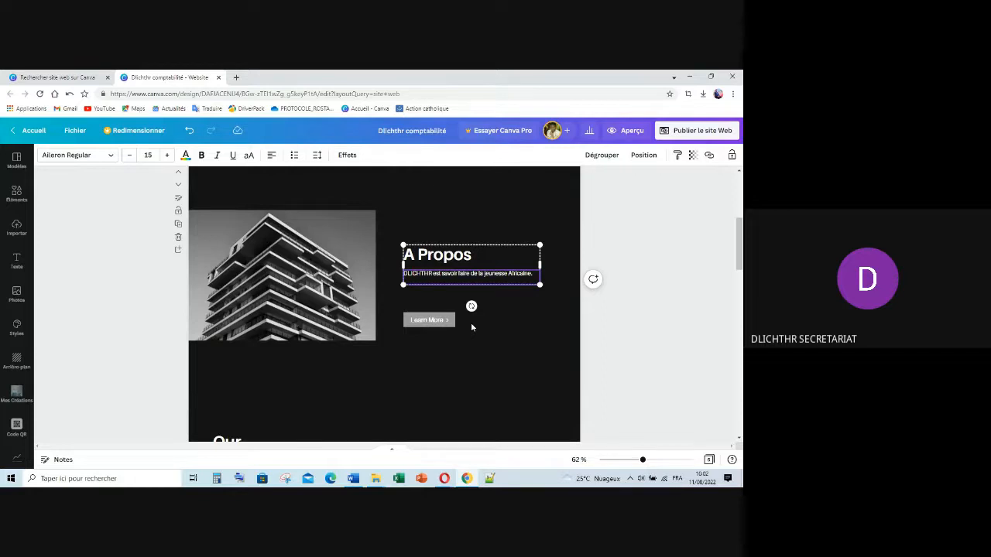
Step: Write "Notre société a été créée en 2016" on the second line of the A Propos description
text(Notre)
text( soci)
text(été)
text( à)
text( été)
text( cré)
text(e)
text(e à)
text(n 201)
text(6)
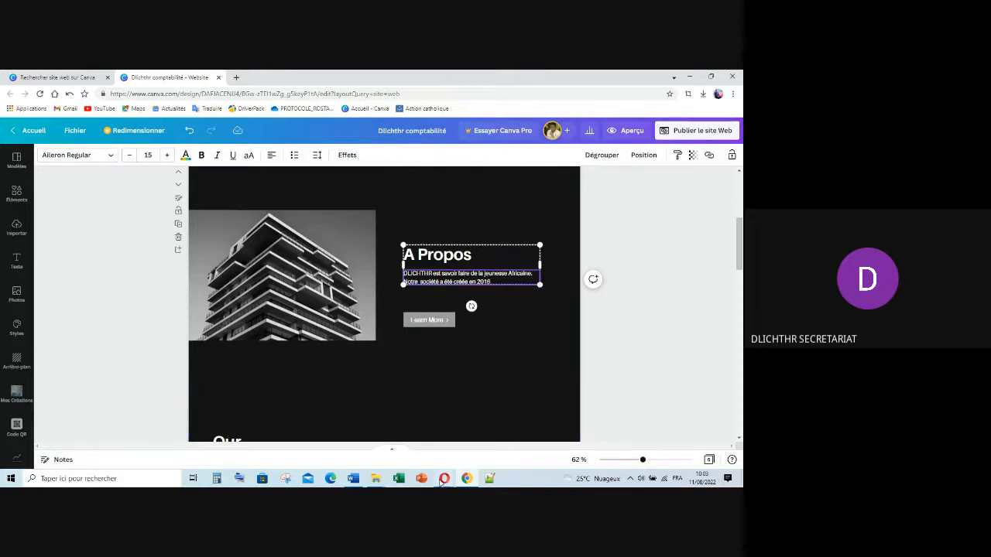
Step: Switch to the Google Meet call in Opera, choose to continue the call, and return to the Canva design
mouse_move(437, 474)
click(394, 437)
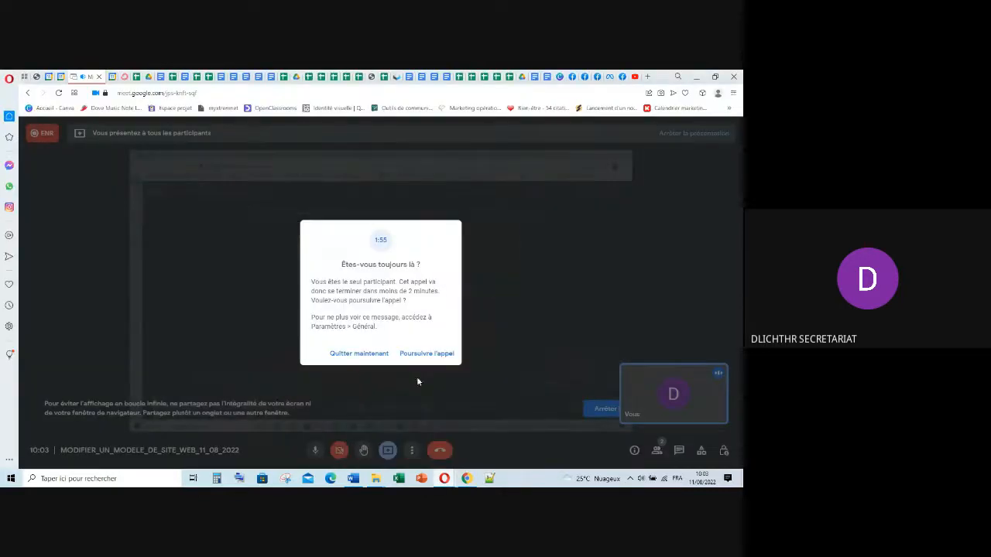
click(436, 353)
mouse_move(467, 479)
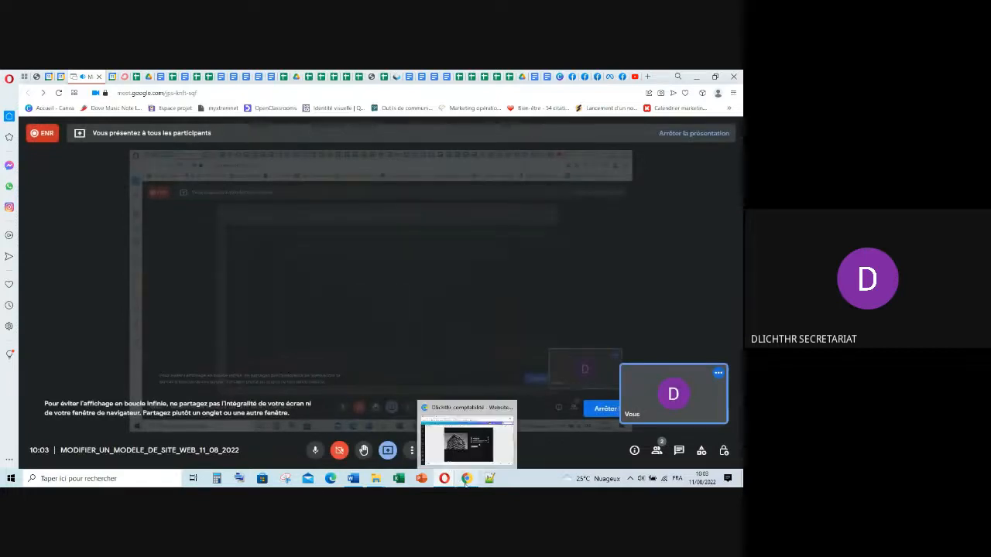
click(470, 455)
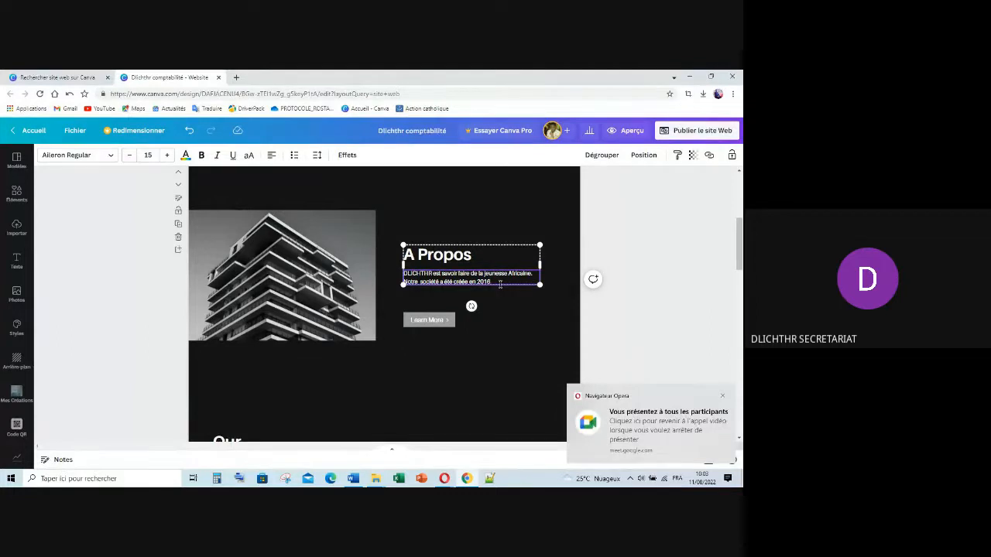
Step: Continue the A Propos description after "2016" with "par des entrepreneurs et cadres d'entreprises, dans le but de"
text(par des)
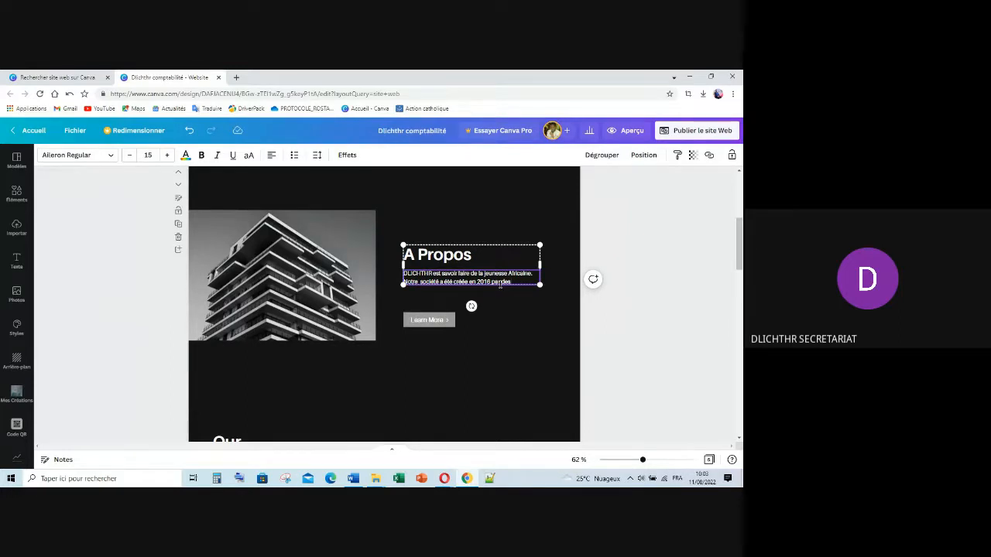
text( entrepreneu)
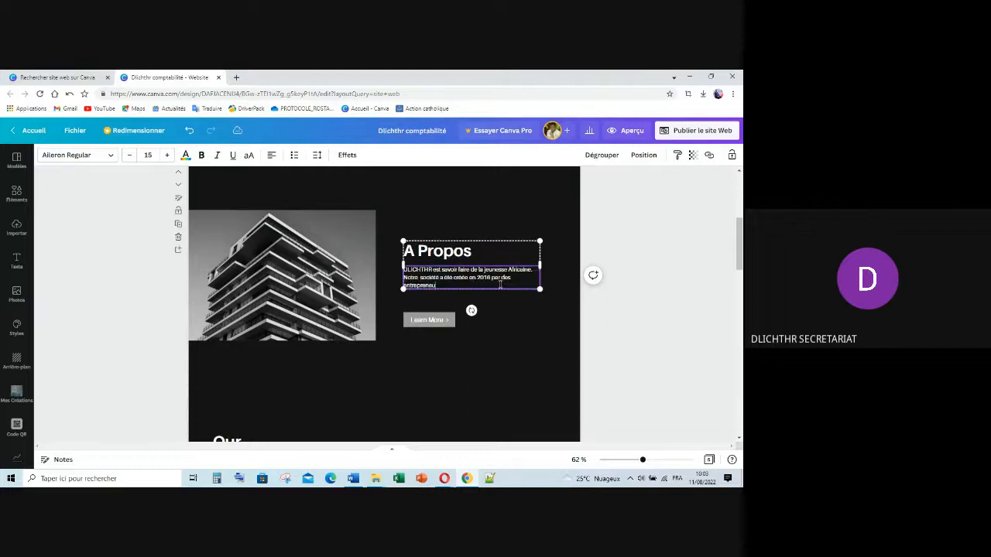
text(rs at cadres)
text( d'entrep)
text(rises.)
text( dans le)
text( b)
text(ut)
text(d'entreprises)
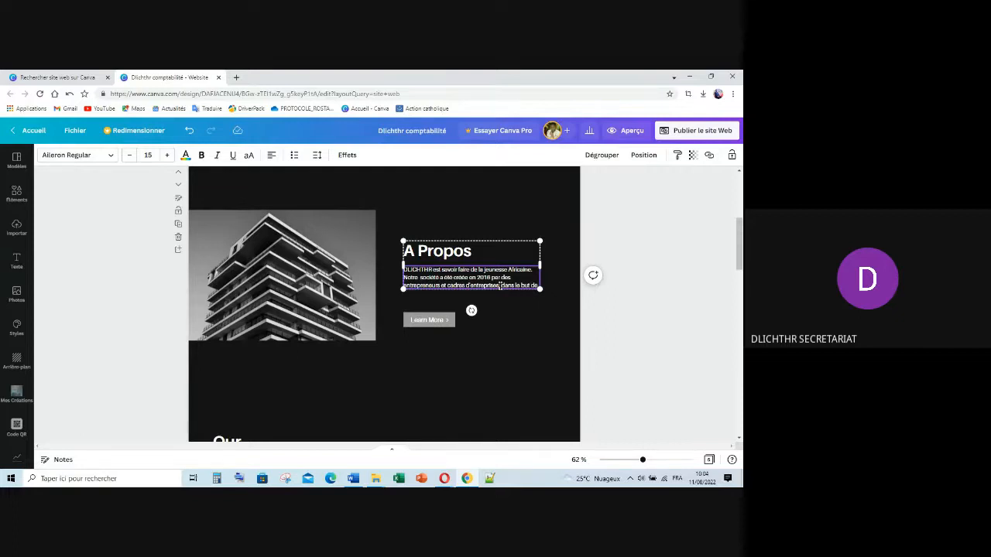
Step: Finish the A Propos description with "permettre à la jeunesse Africaine d'émerger en tant que consultant..."
text( dans le but de permet)
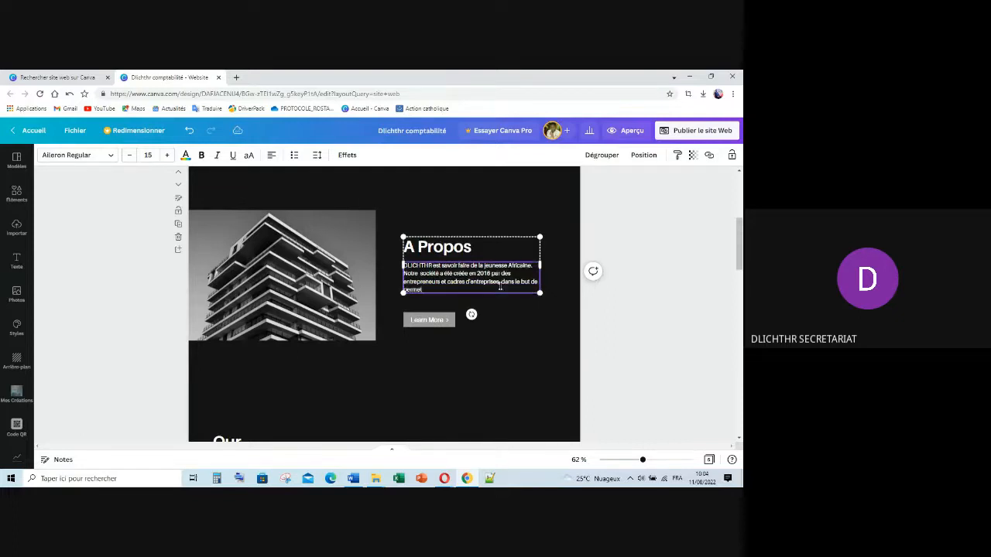
text(tre à la jeunesse Africaine)
text(d'émerger en tant)
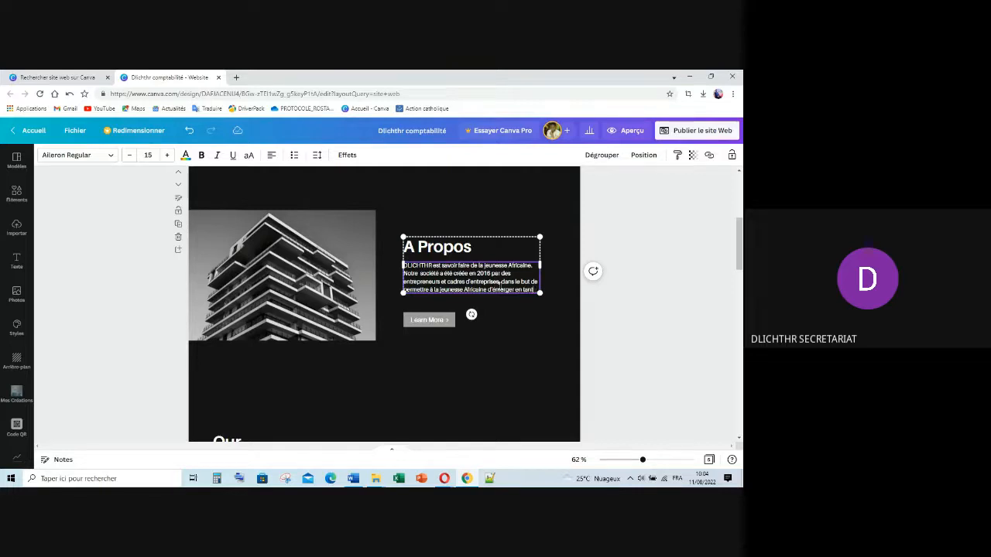
text( qu)
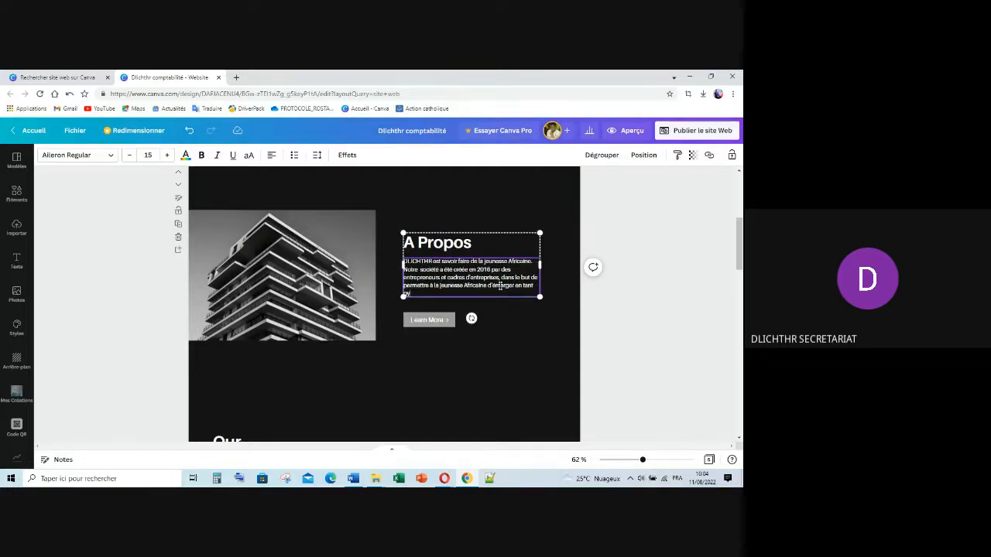
text(e consultant...)
Step: Change the "Learn More" button label below the A Propos description to "En Savoir +"
double_click(443, 319)
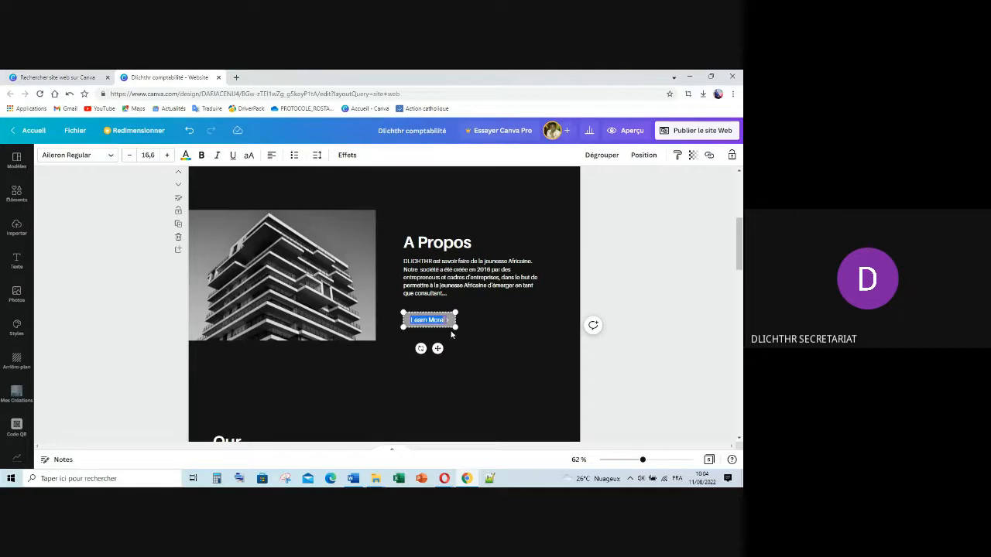
text(En S)
key(Escape)
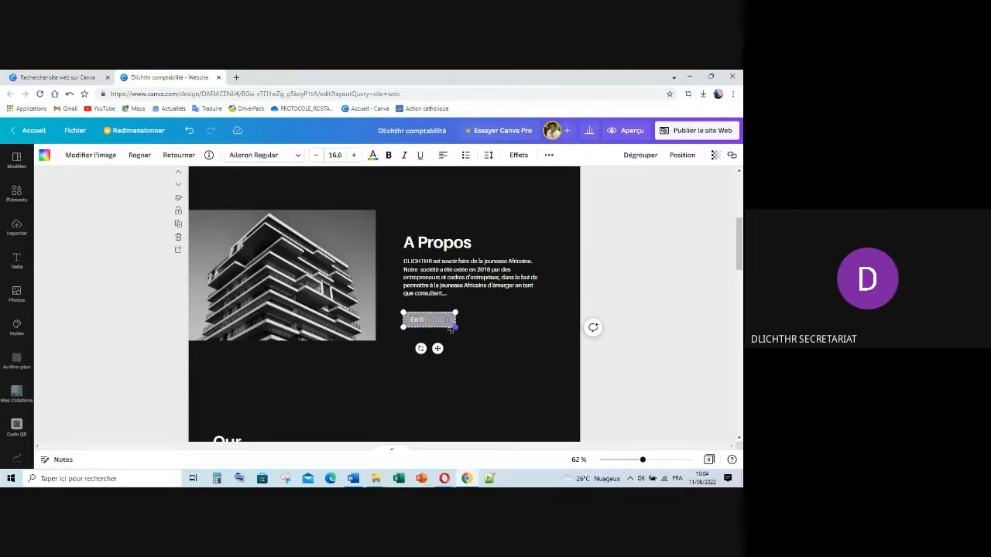
double_click(442, 319)
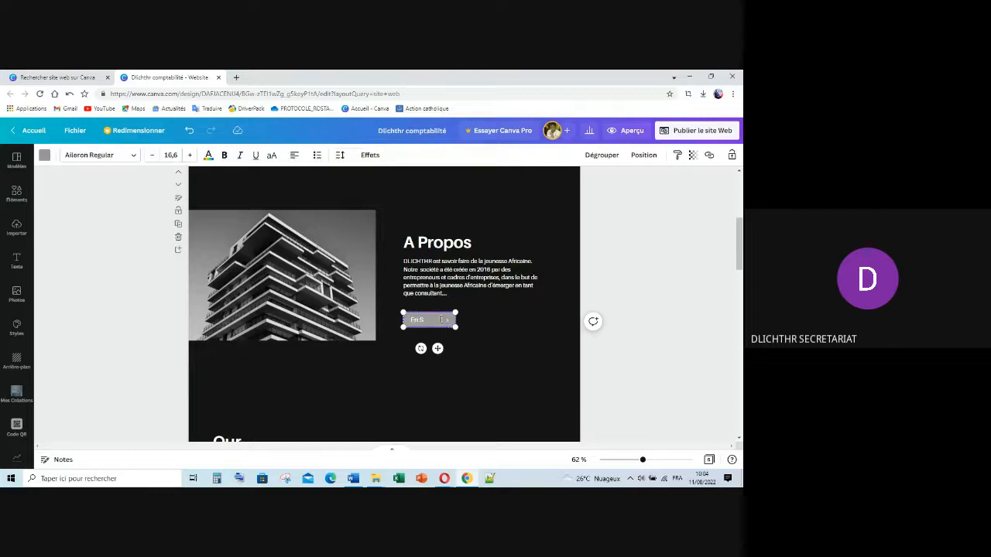
click(507, 326)
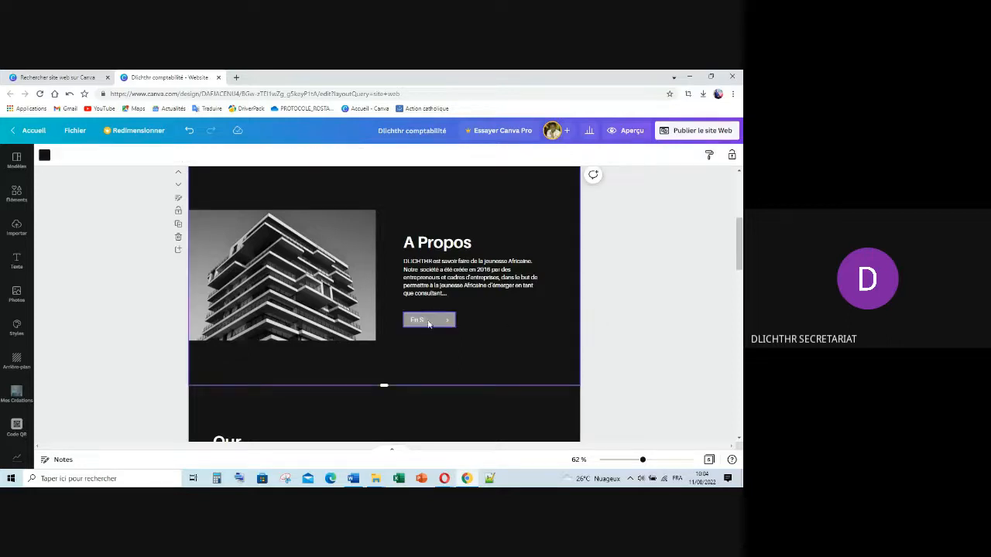
double_click(425, 320)
text(En Sav)
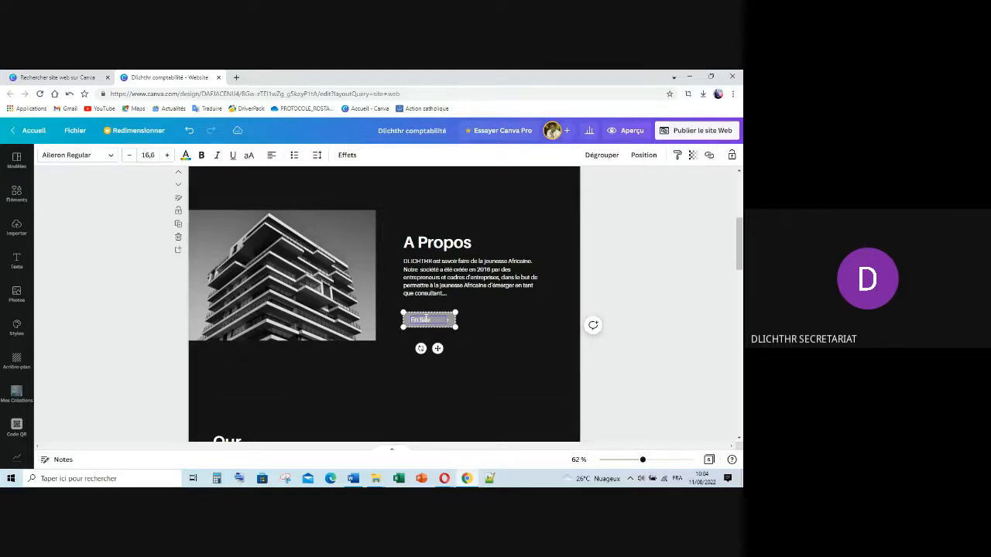
text(oir)
click(517, 332)
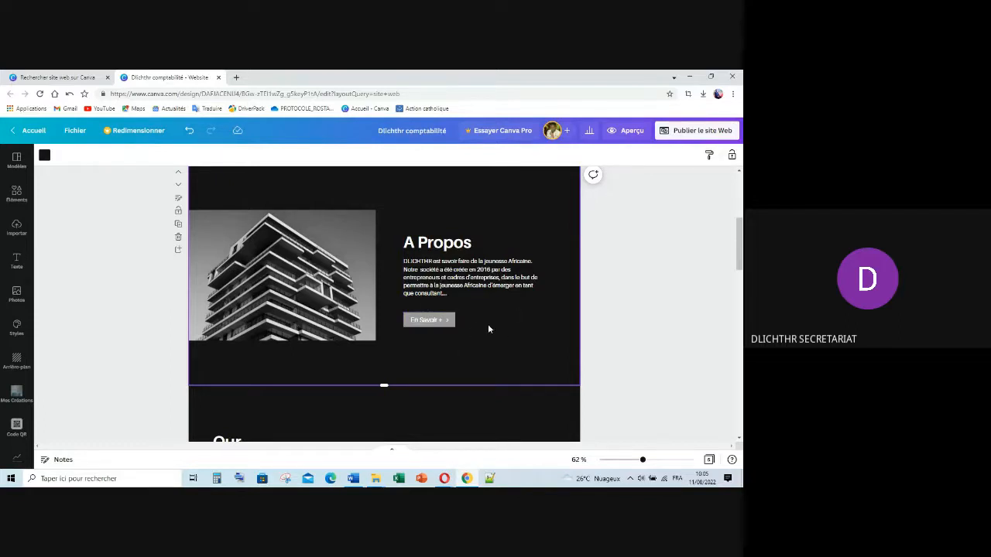
Step: Link the "En Savoir +" button to the document page "5 - NOS EXPERTS" and deselect it
click(420, 325)
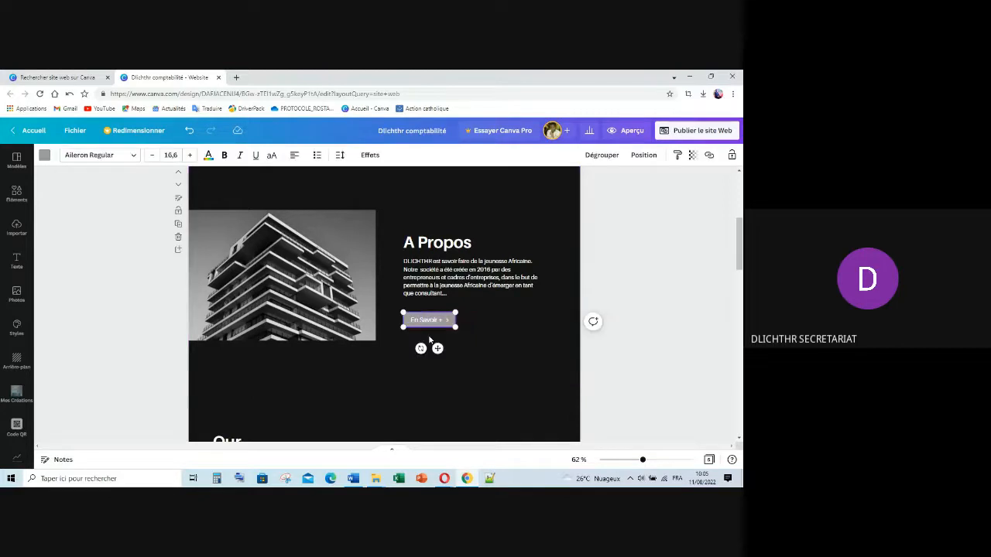
click(710, 156)
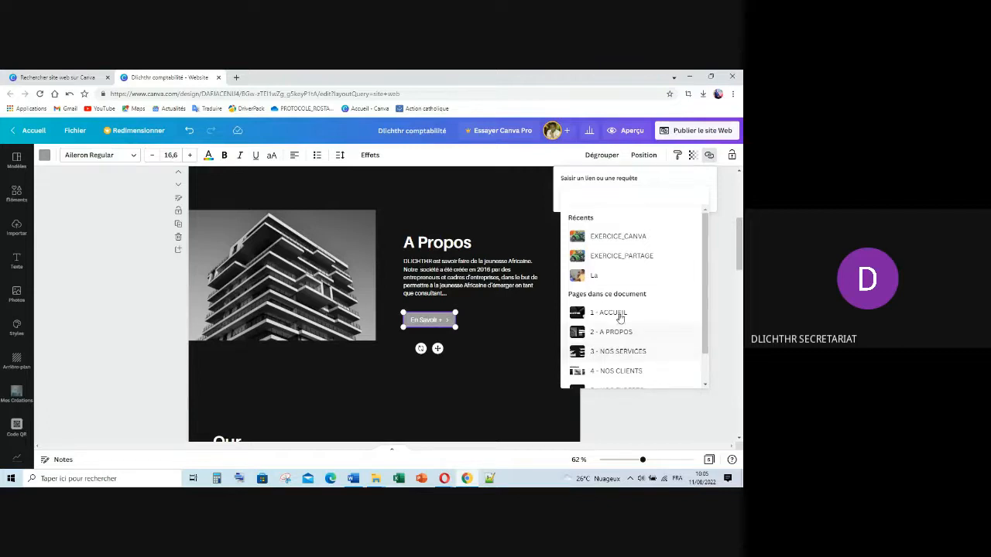
scroll(623, 329, down, 1)
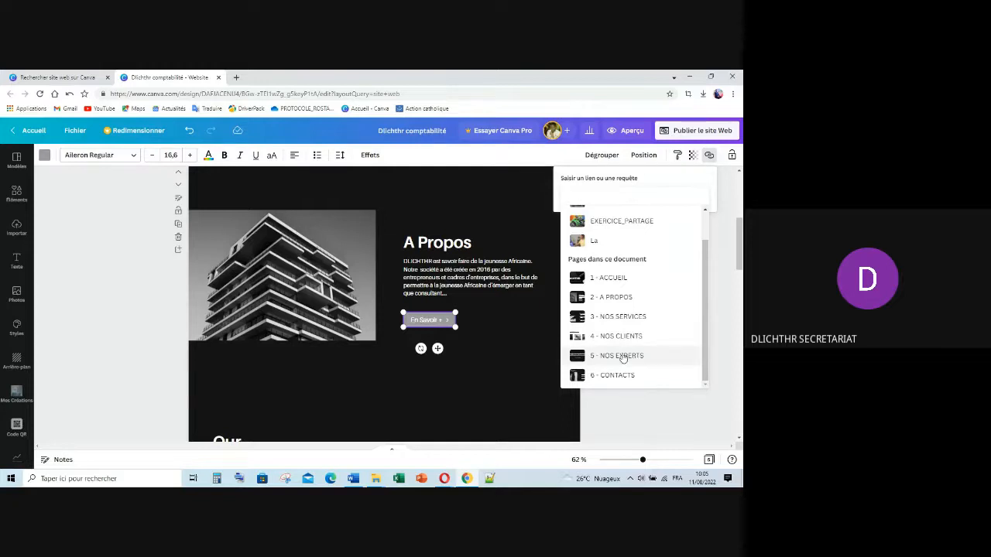
click(624, 356)
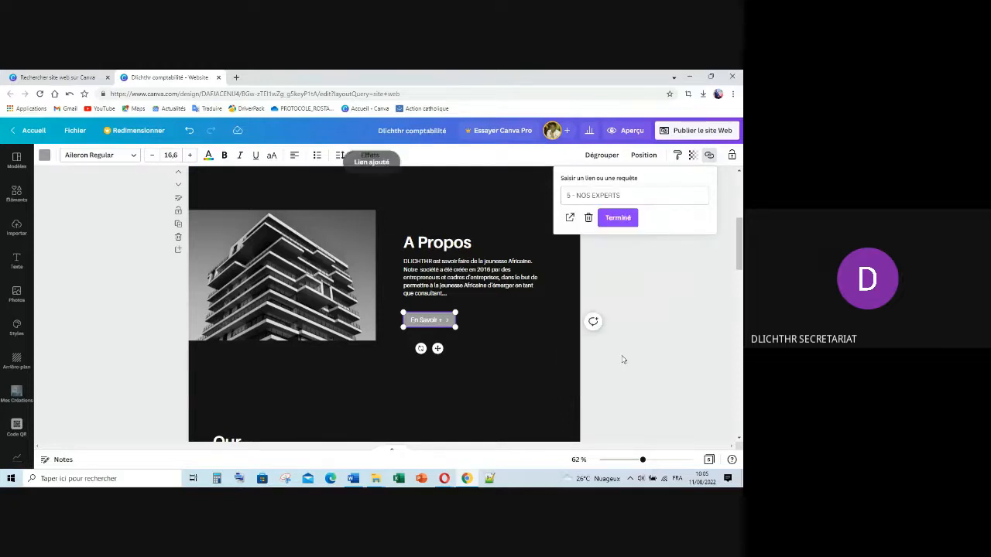
click(628, 222)
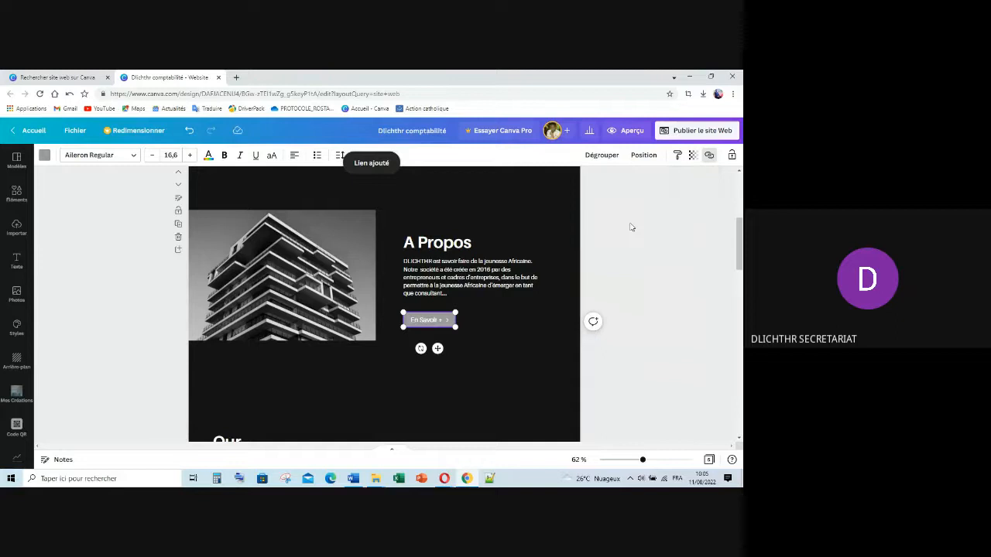
click(511, 381)
click(425, 320)
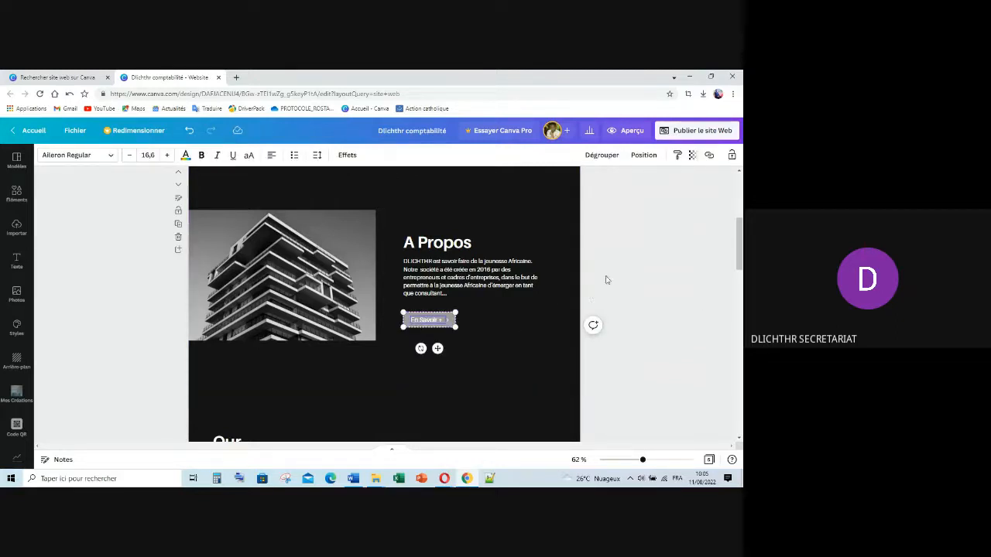
click(460, 341)
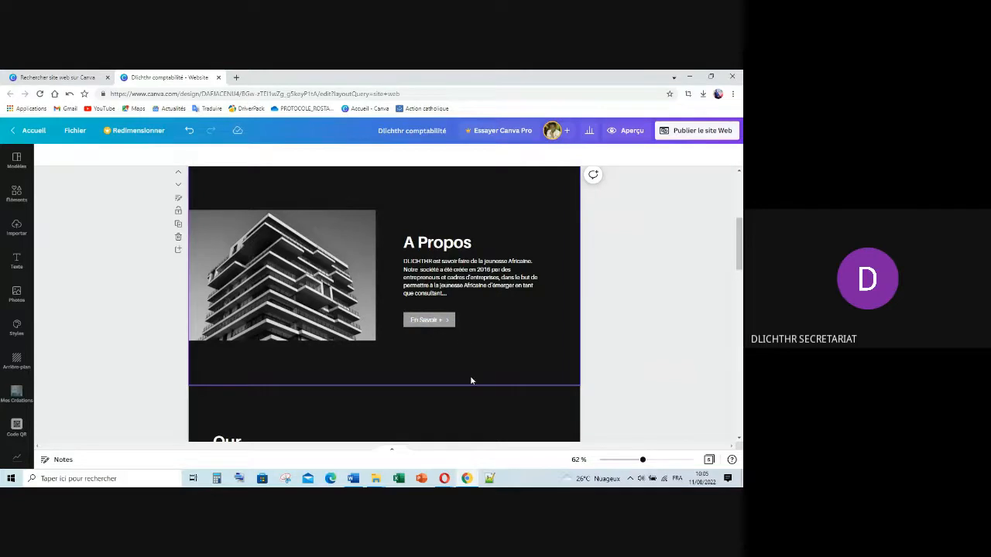
Step: Replace "Our" with "Nos" in the services page heading so that it reads "Nos Services"
scroll(471, 380, down, 1)
scroll(470, 375, down, 3)
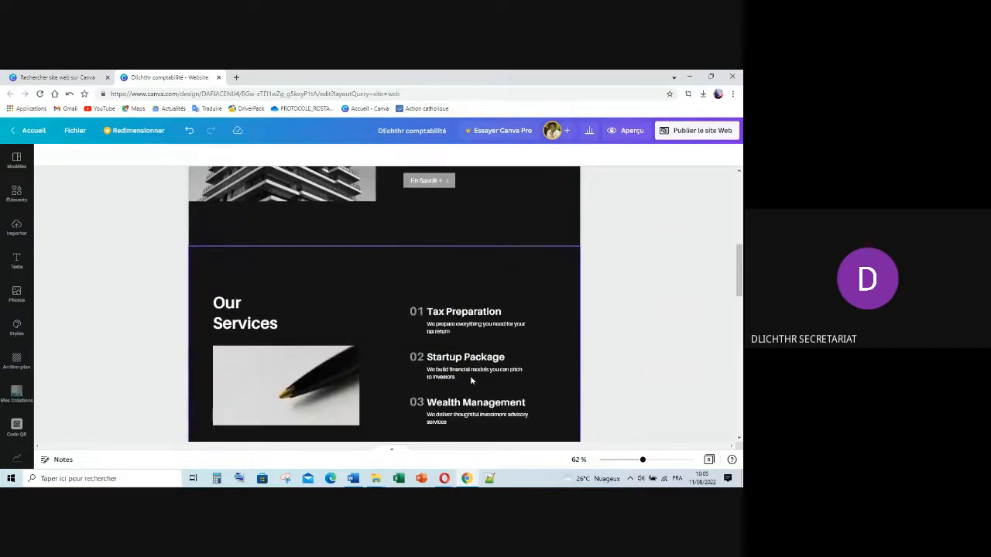
click(242, 313)
click(241, 313)
click(253, 304)
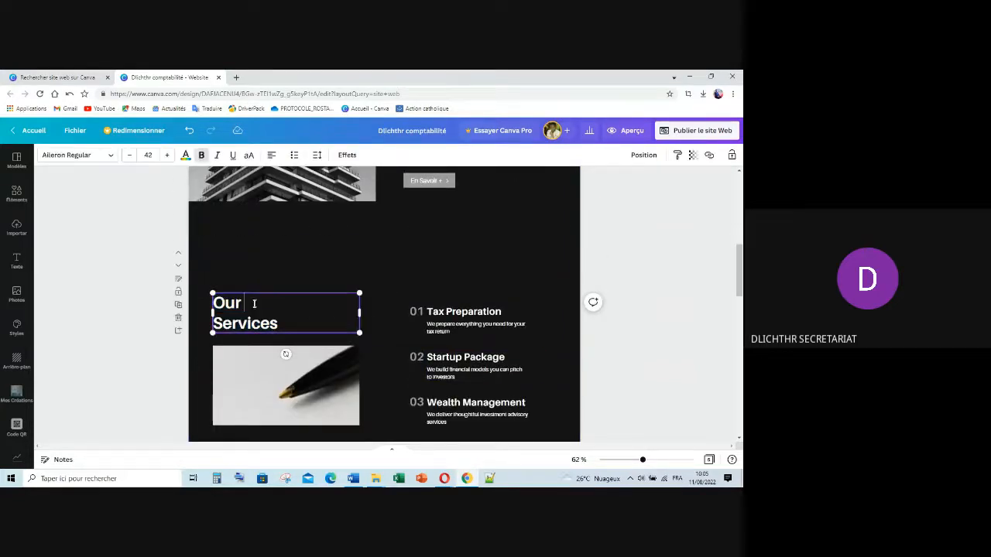
key(BackSpace)
key(BackSpace)
key(BackSpace)
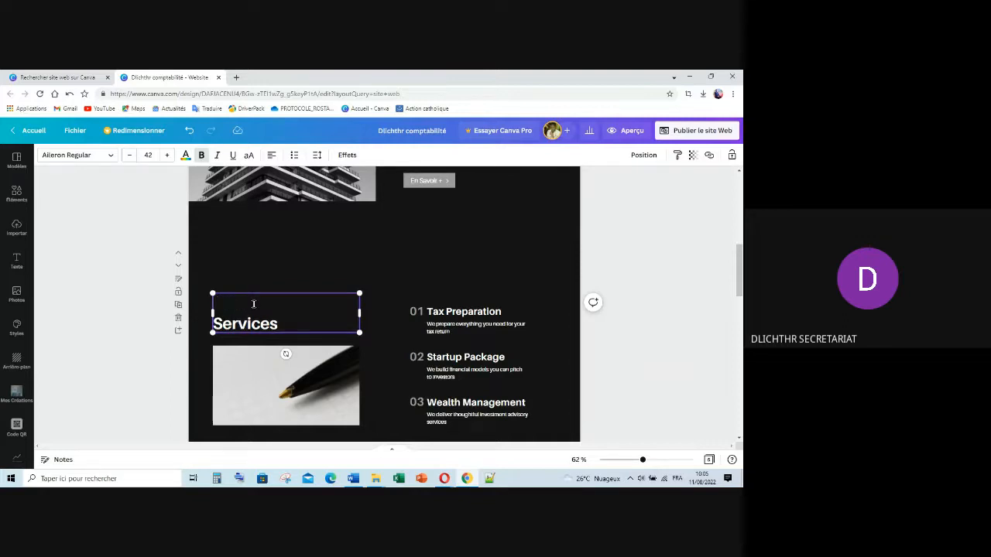
text(Nos)
click(315, 321)
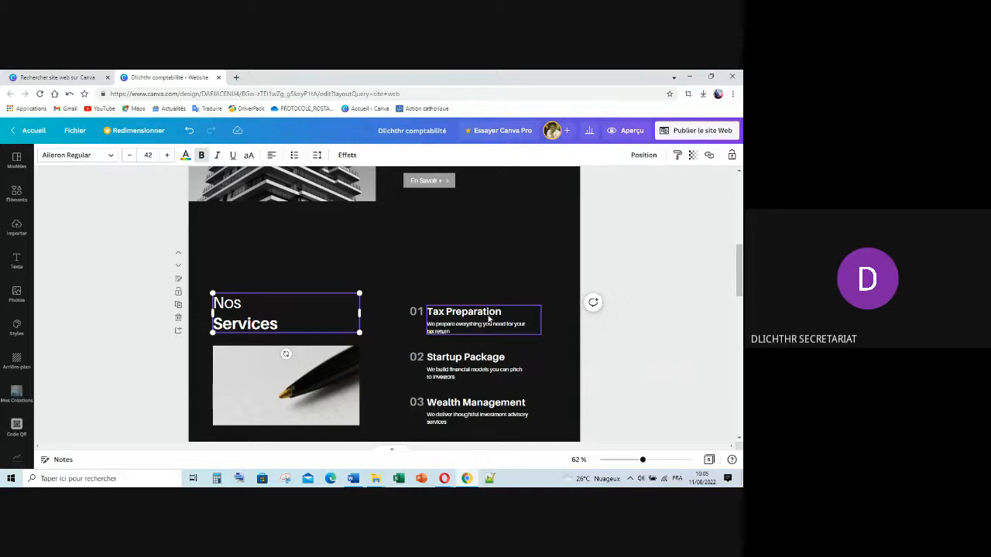
Step: Replace the "Our Client Roster" heading on the clients page with "Nos clients"
scroll(488, 318, down, 5)
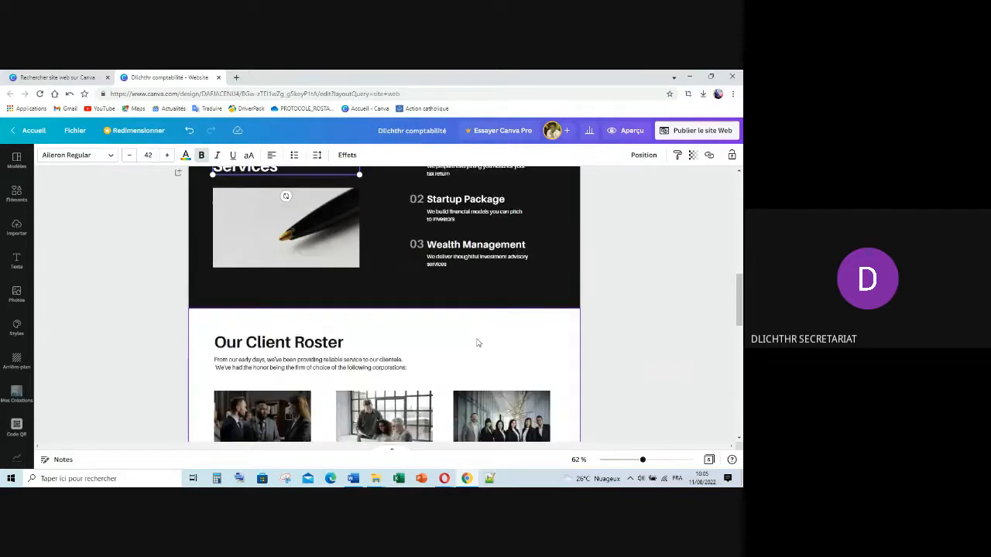
double_click(282, 314)
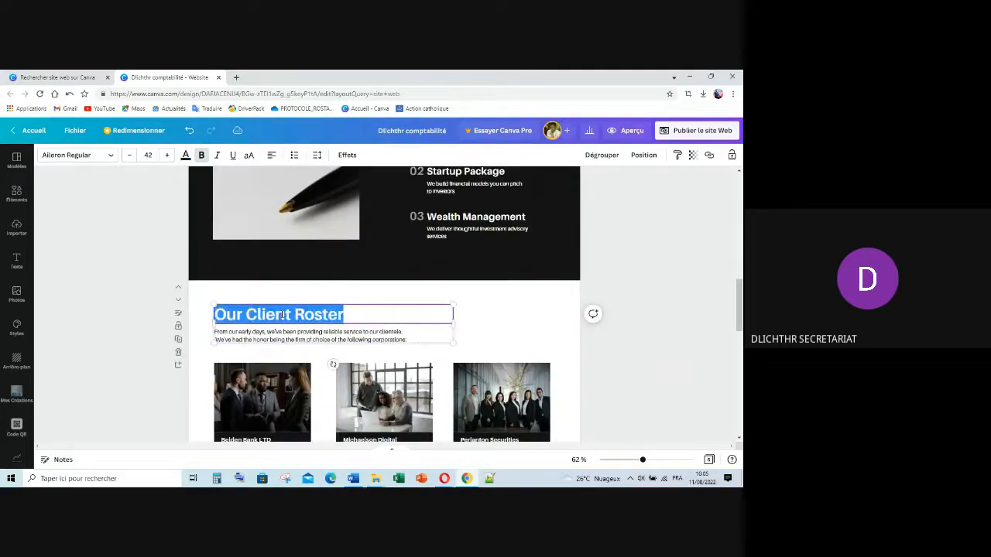
text(Nos )
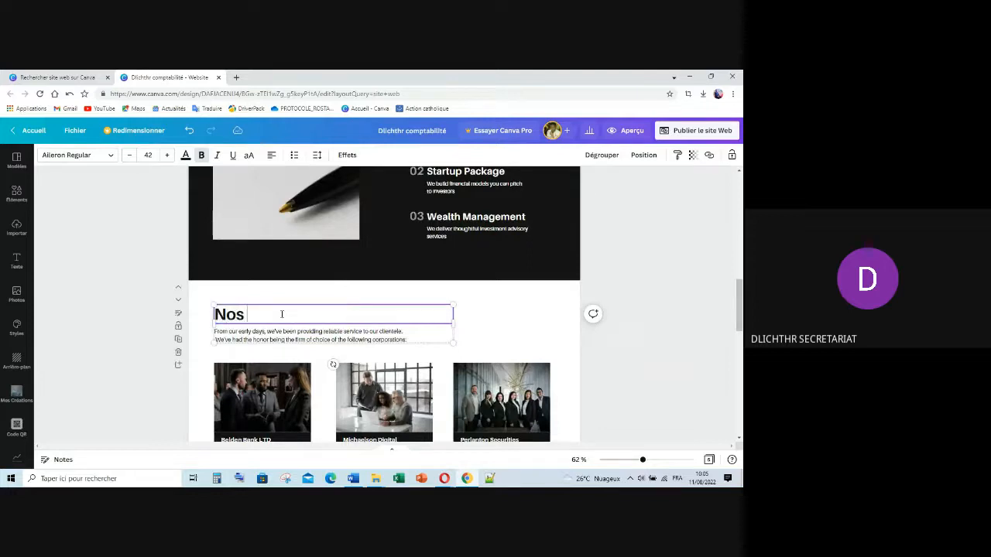
text(clients)
scroll(299, 348, down, 1)
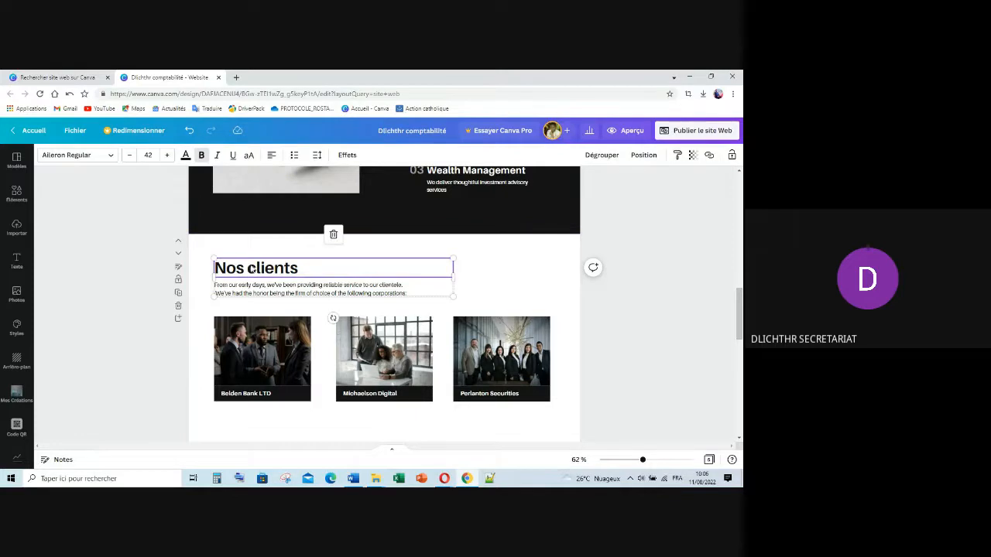
click(709, 155)
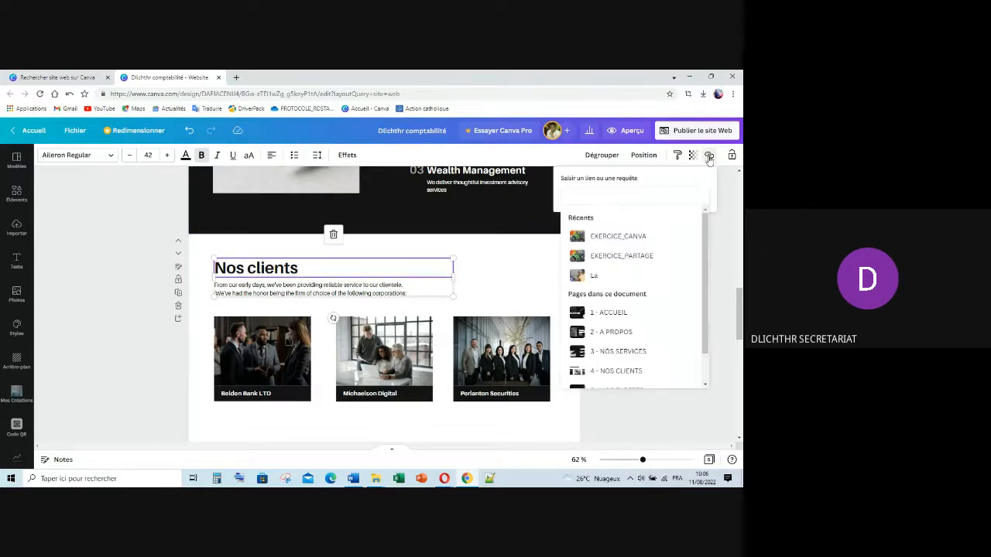
click(516, 276)
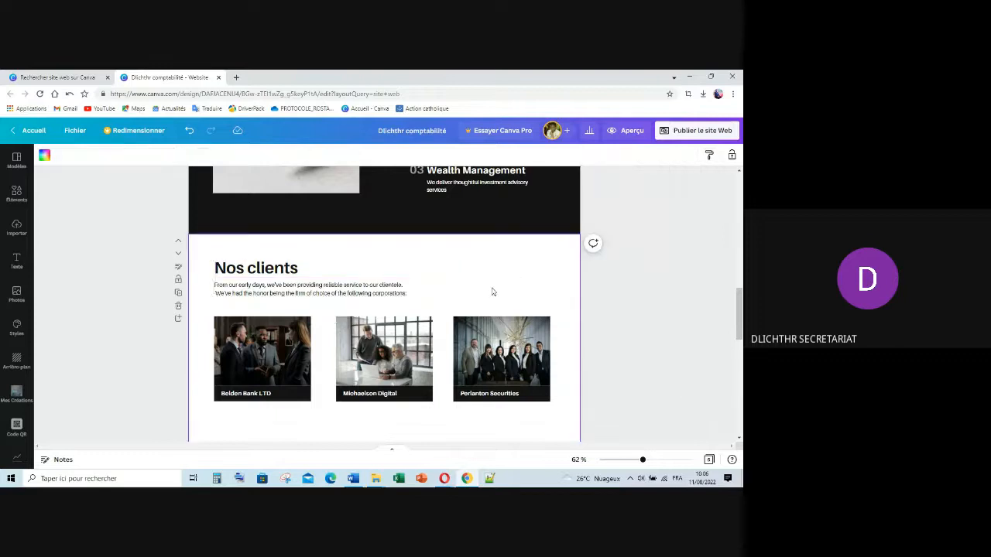
Step: Look over the accounting quote page and the "Let's work together." contact page without changing their texts
scroll(429, 304, down, 1)
scroll(425, 303, down, 4)
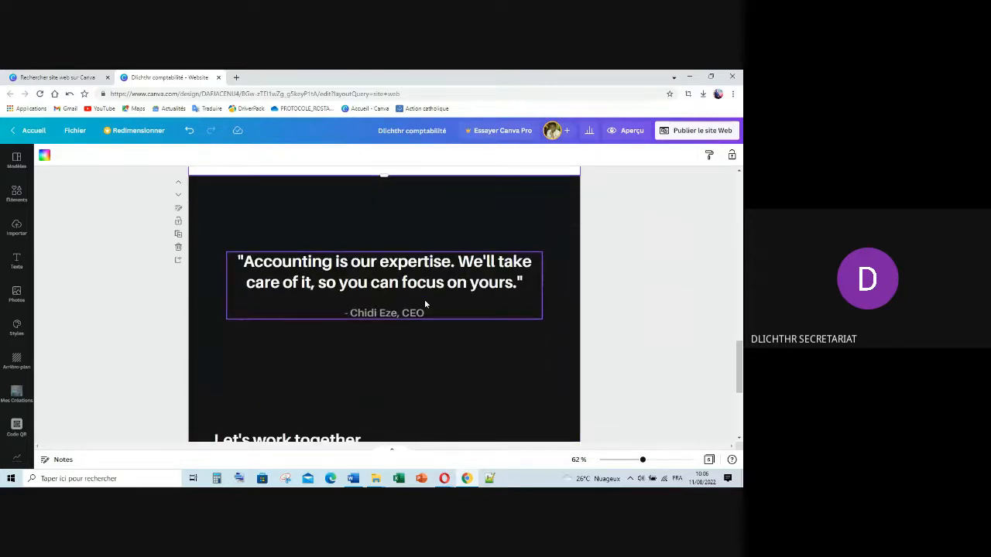
click(429, 284)
double_click(427, 282)
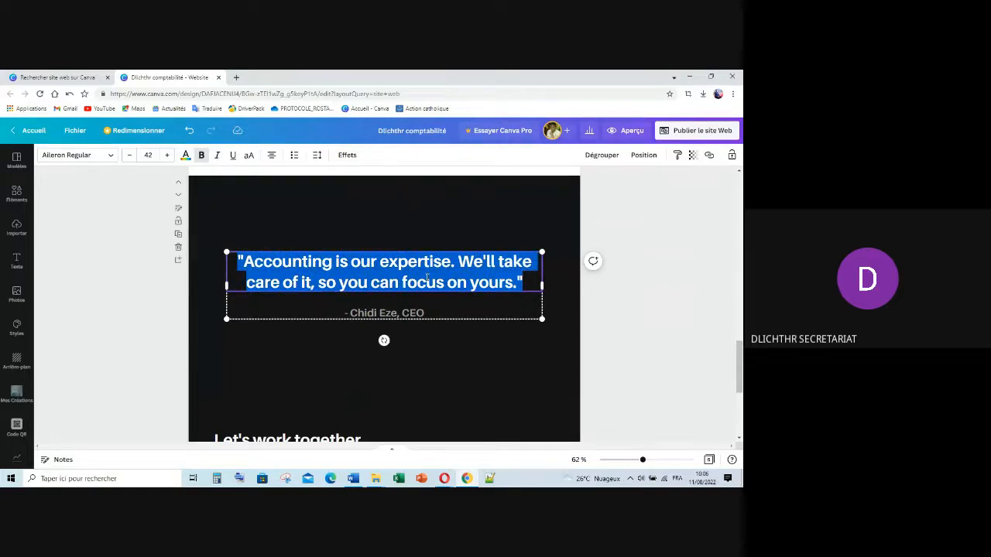
scroll(427, 278, up, 1)
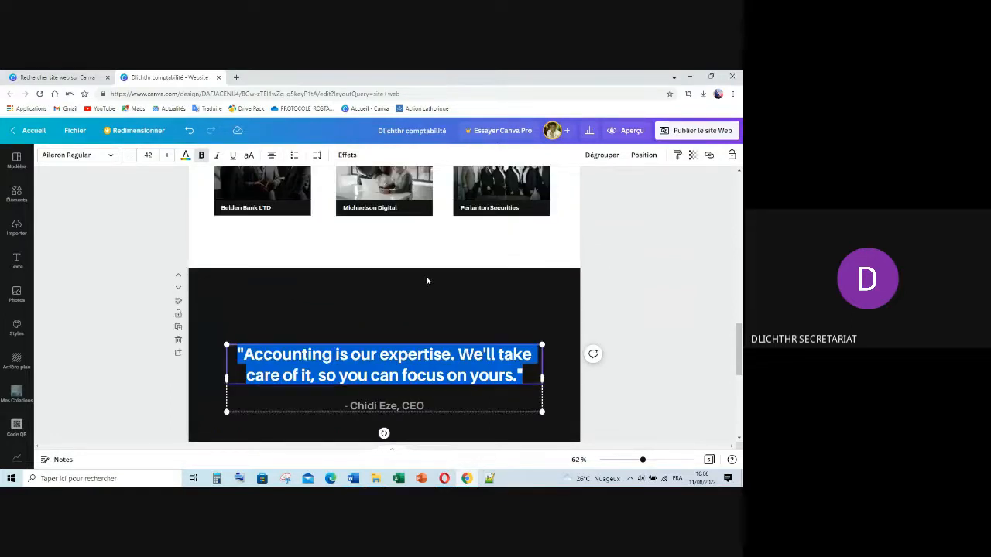
click(424, 350)
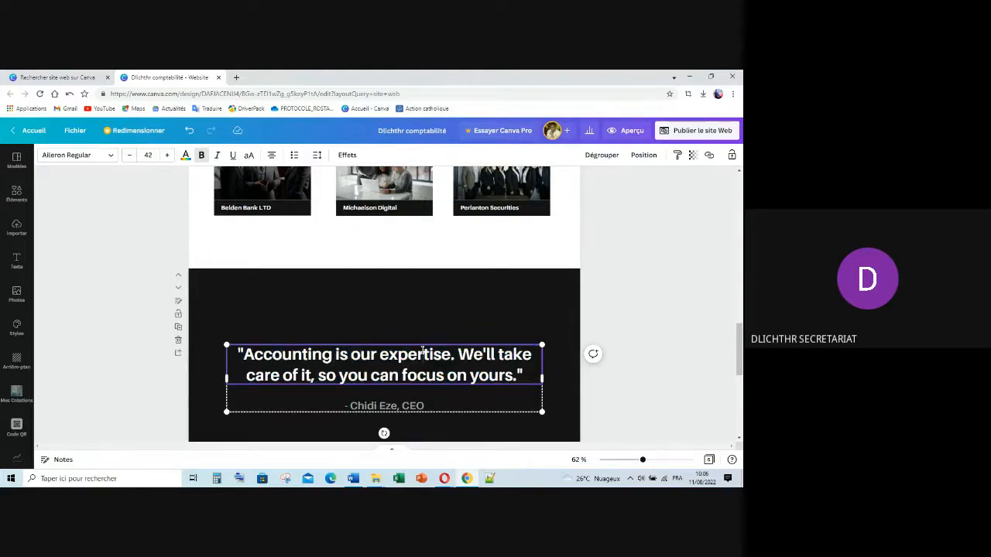
scroll(422, 350, down, 5)
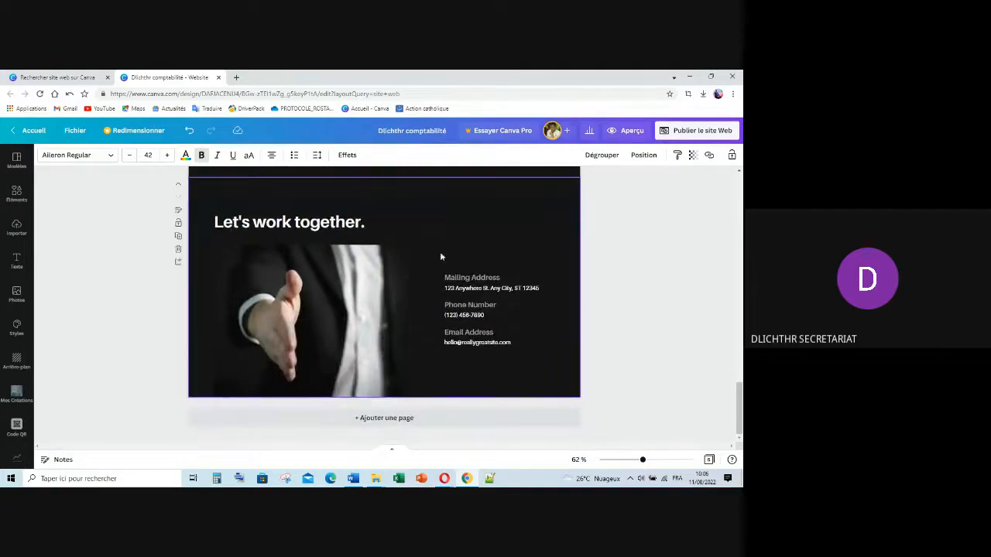
click(311, 222)
click(311, 222)
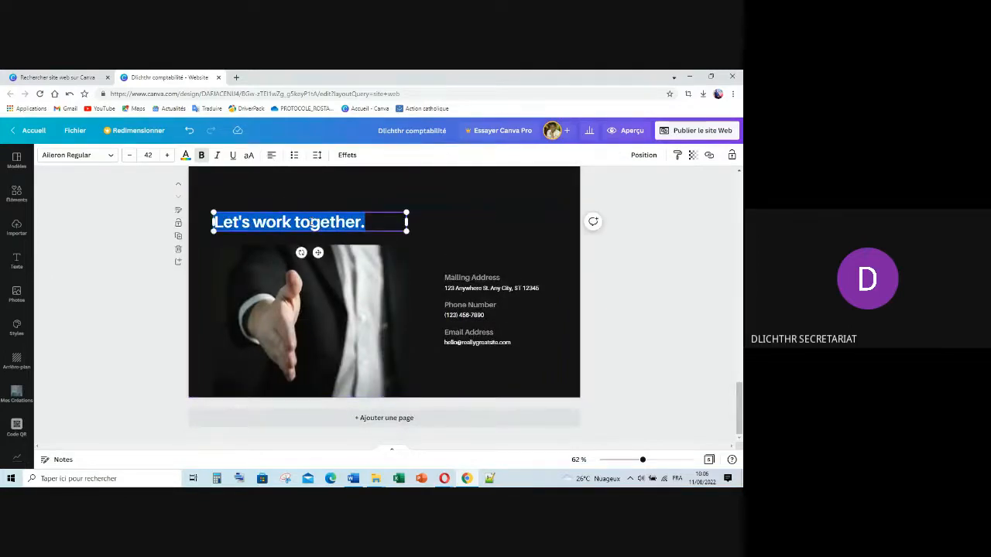
click(325, 199)
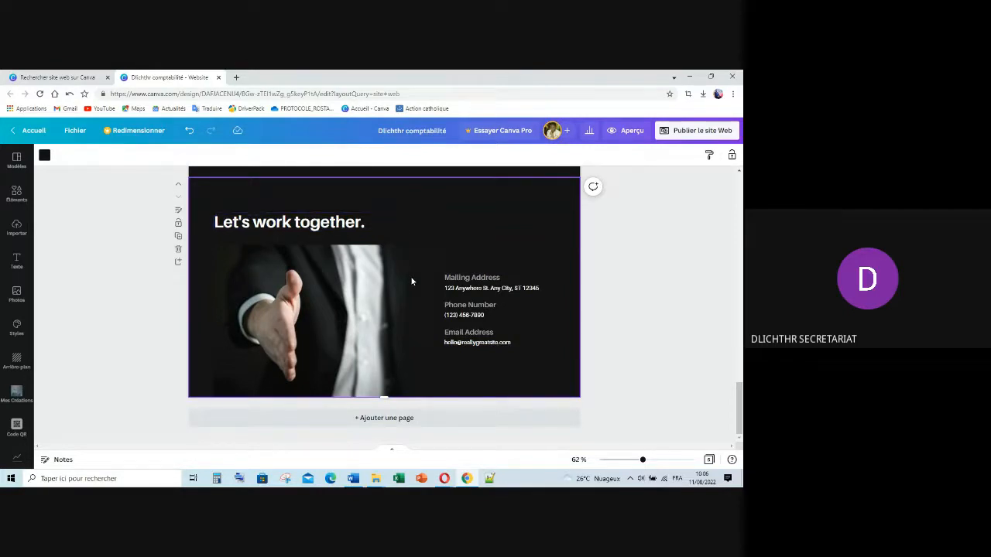
Step: Open the website publishing settings
scroll(638, 270, up, 15)
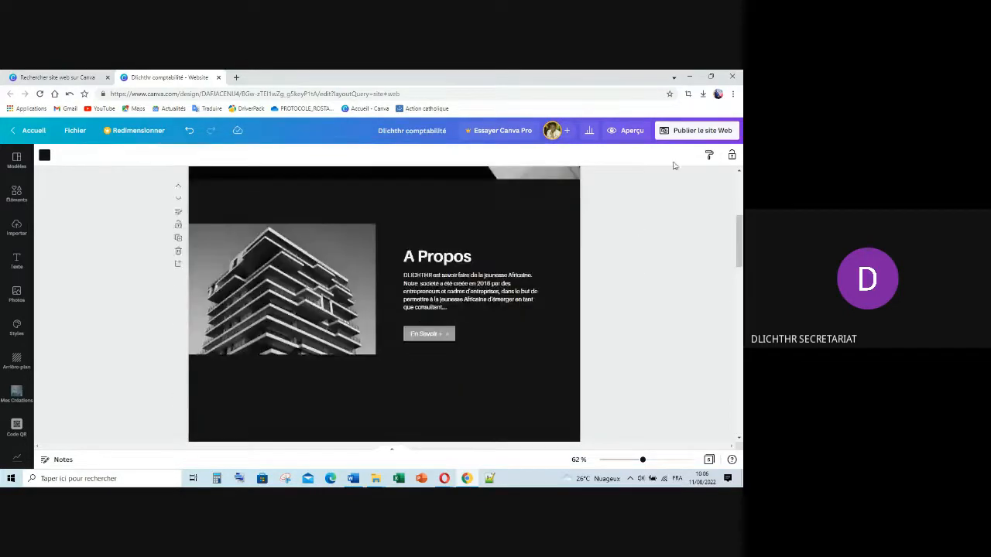
click(694, 133)
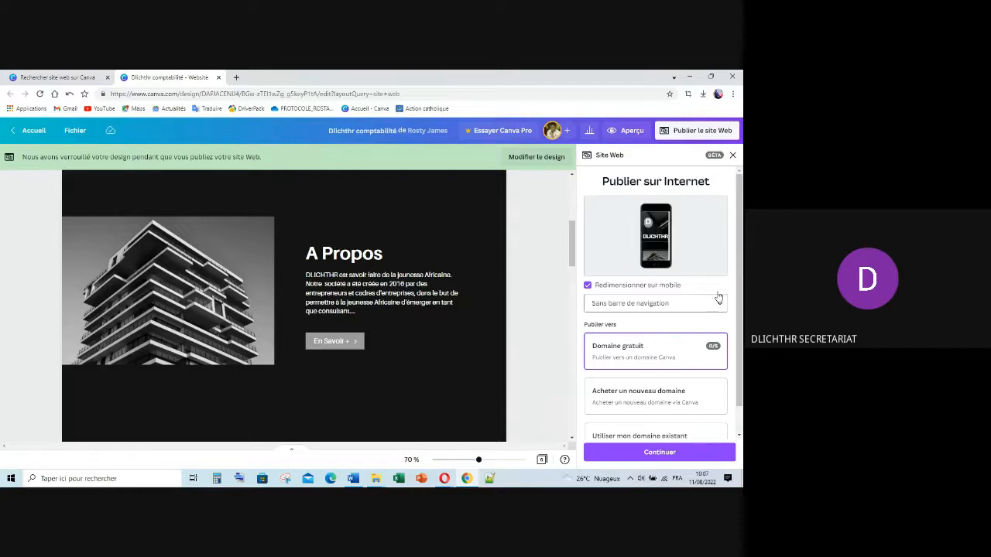
click(711, 76)
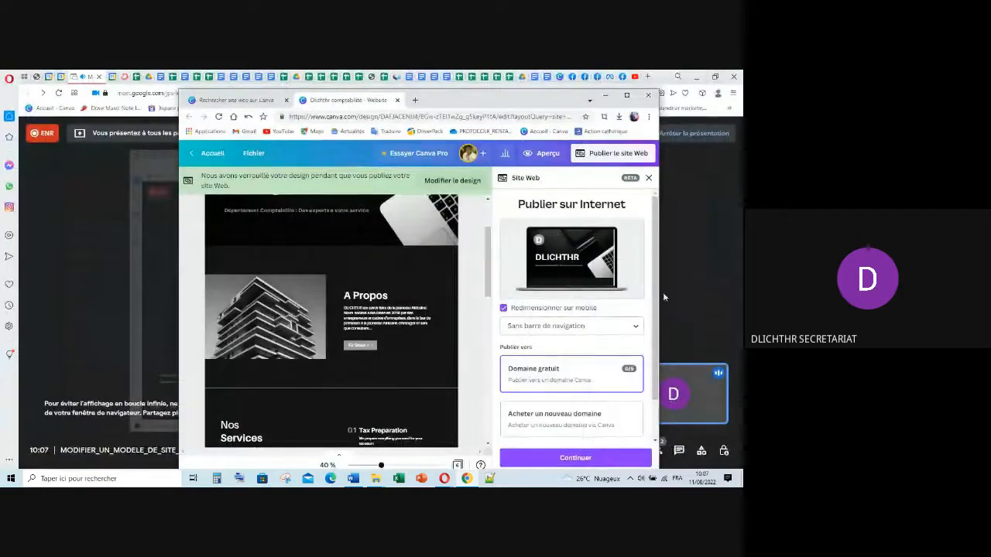
drag(662, 292, 624, 299)
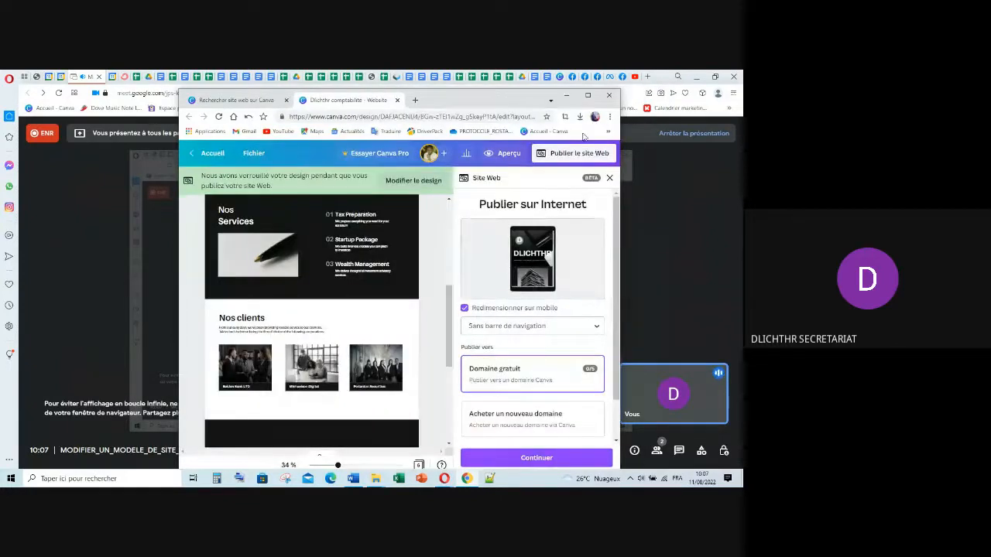
click(592, 96)
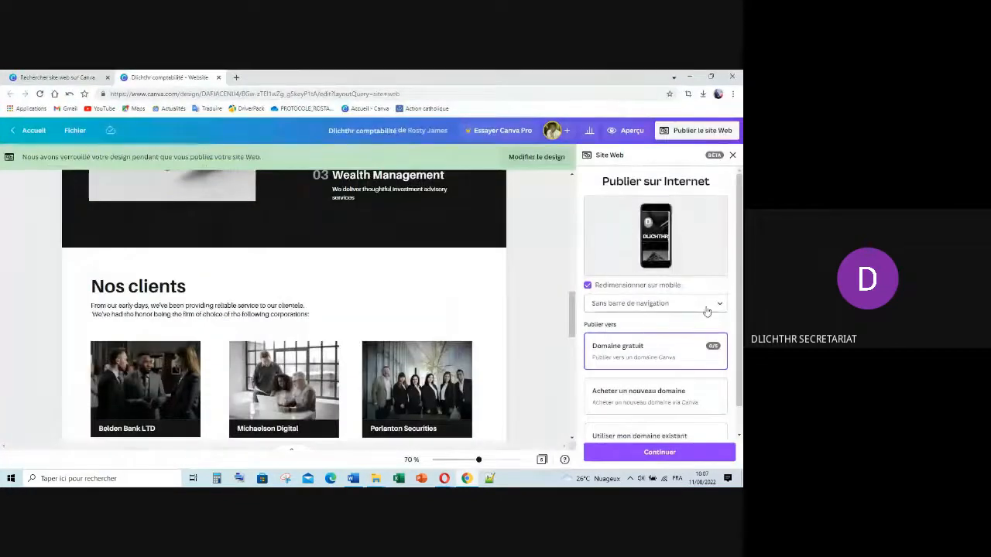
Step: Turn off "Redimensionner sur mobile" for the published site and check the available domain options
click(587, 287)
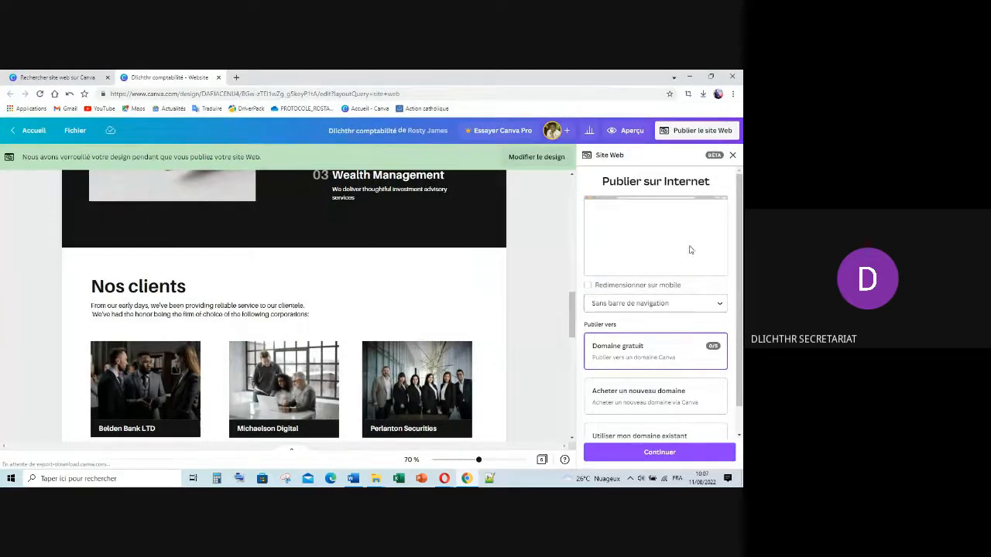
scroll(680, 290, down, 1)
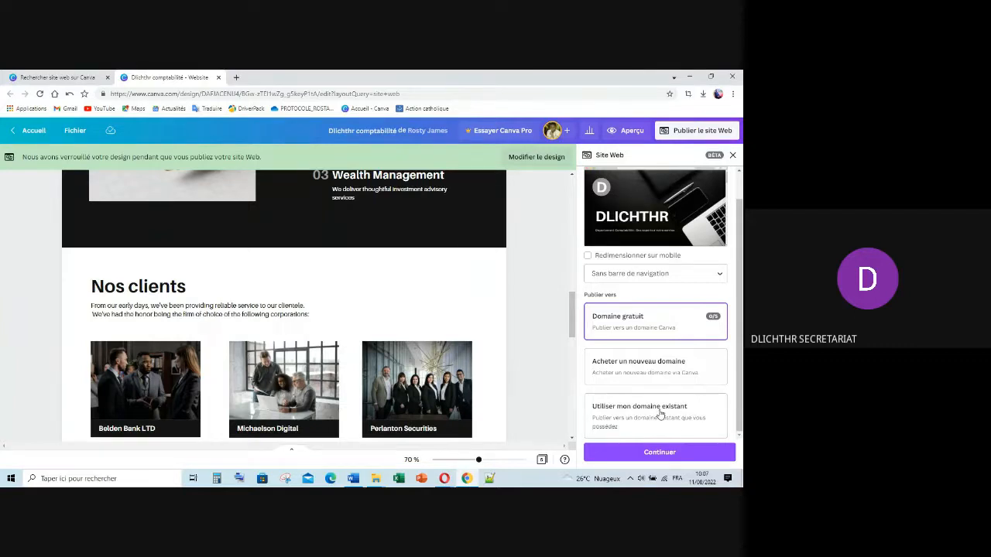
Step: Try to continue publishing to the free Canva domain without a subdomain, and return to the publishing options
click(682, 453)
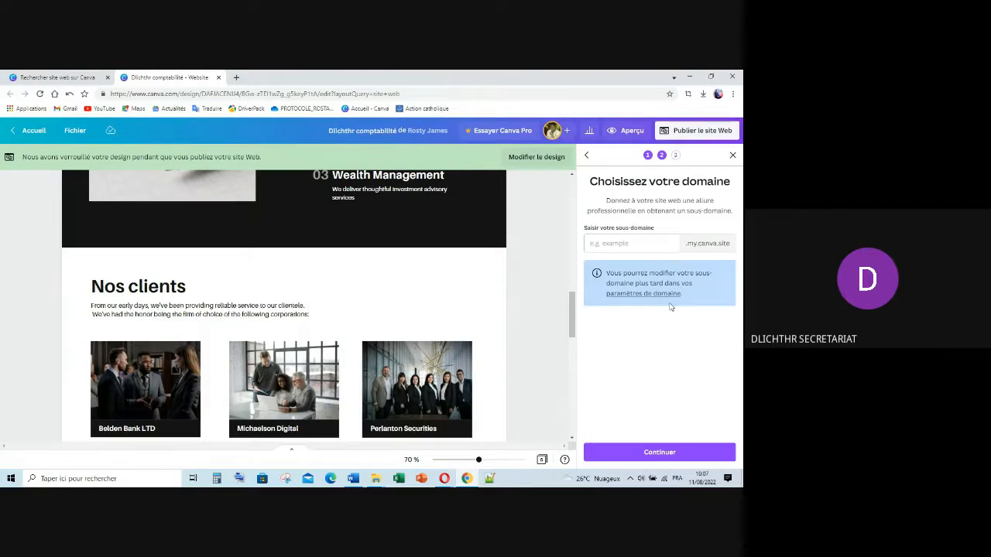
click(673, 460)
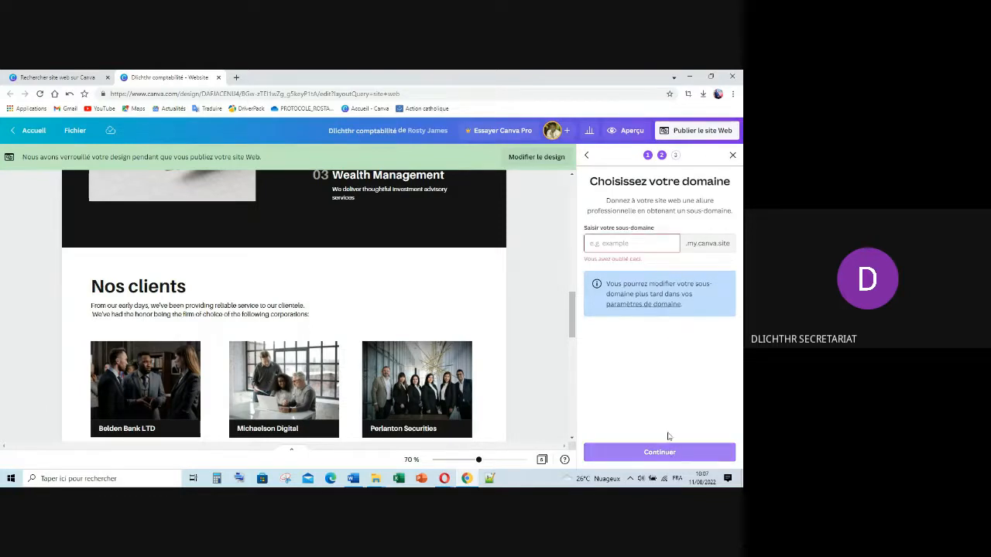
click(586, 156)
scroll(654, 290, down, 1)
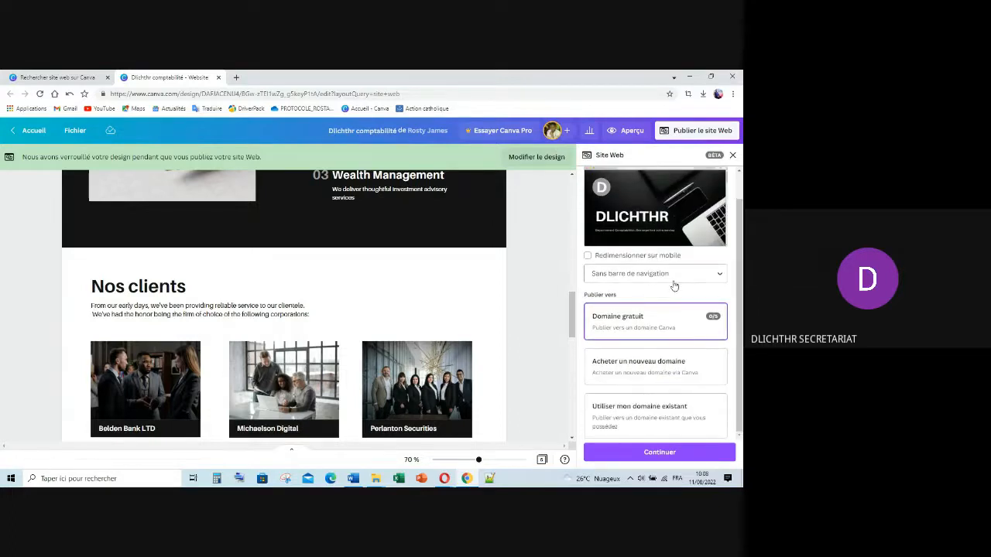
Step: Check the navigation bar options, keep "Sans barre de navigation", and look through the site's pages
scroll(697, 294, up, 1)
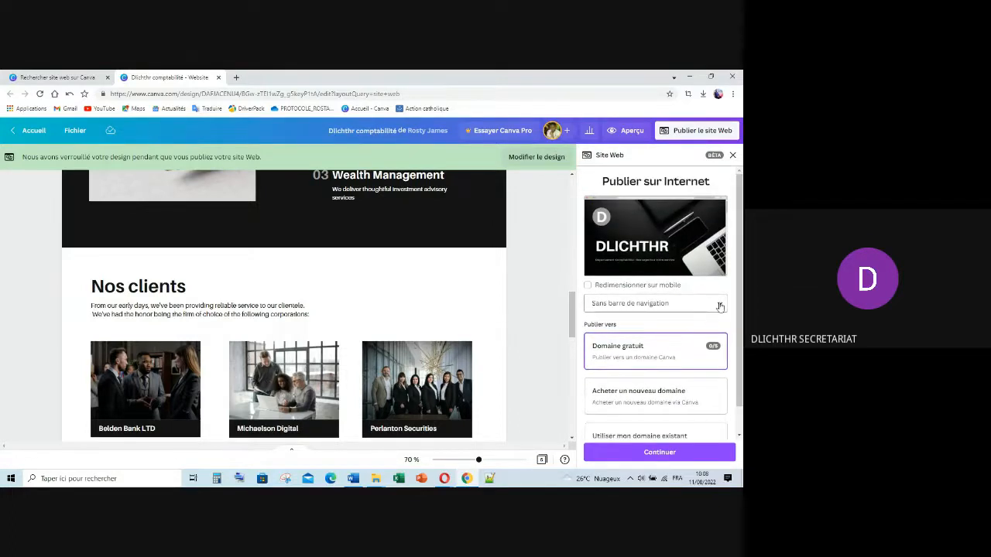
click(720, 307)
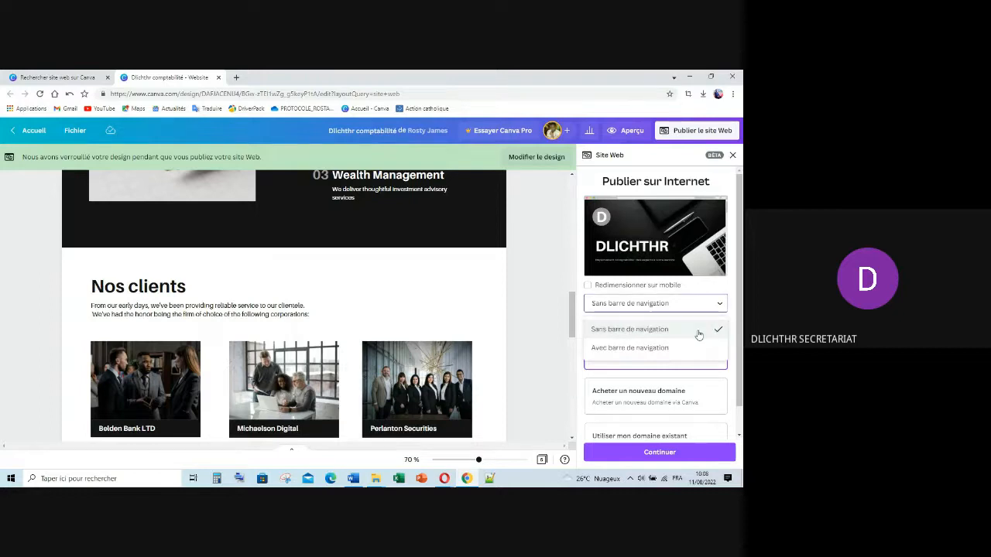
click(655, 330)
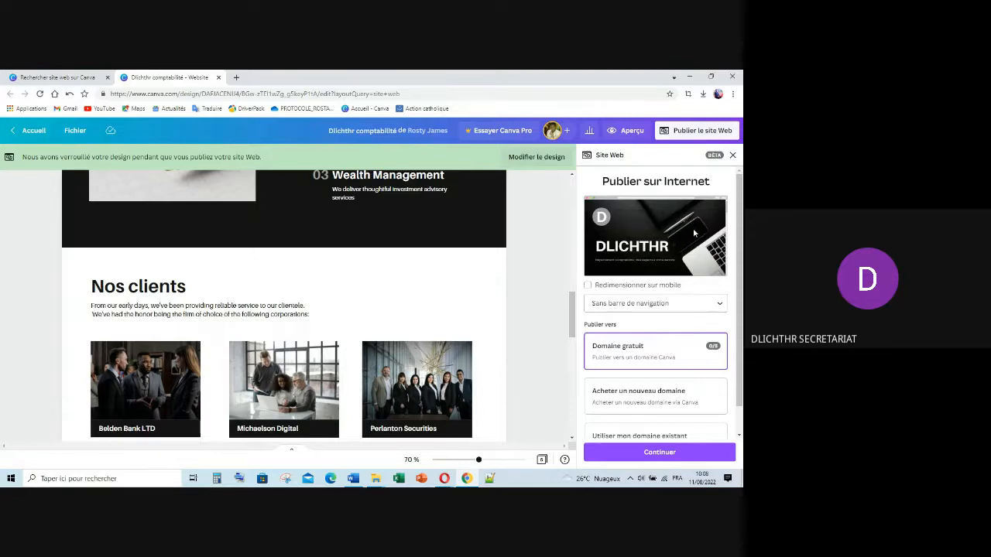
scroll(414, 279, up, 2)
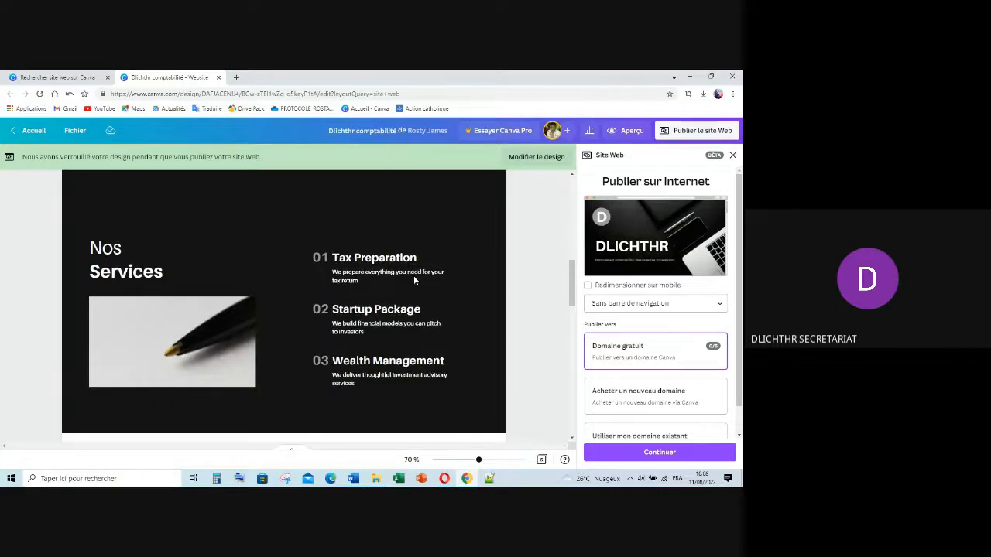
scroll(460, 284, down, 5)
scroll(359, 265, up, 3)
scroll(359, 264, down, 5)
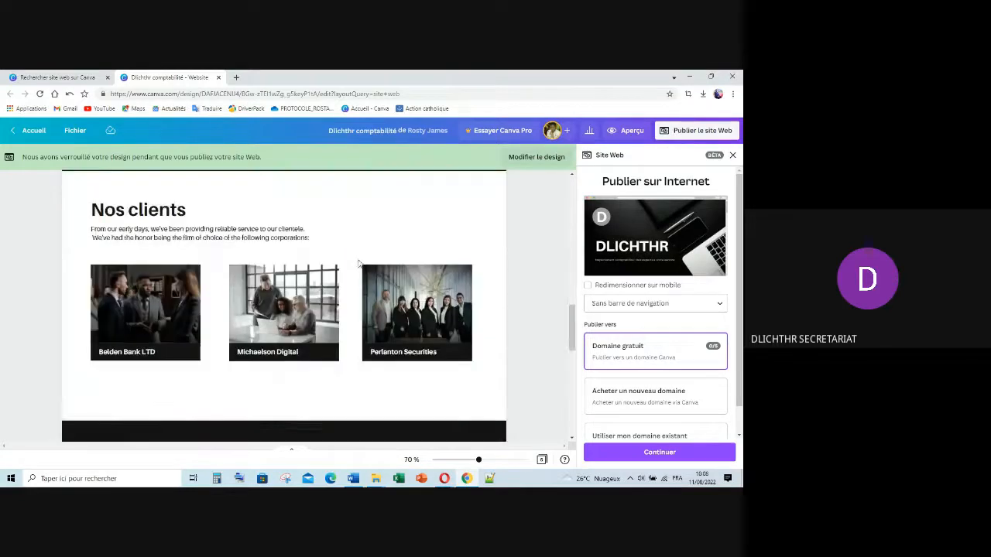
scroll(358, 263, up, 6)
scroll(361, 258, up, 5)
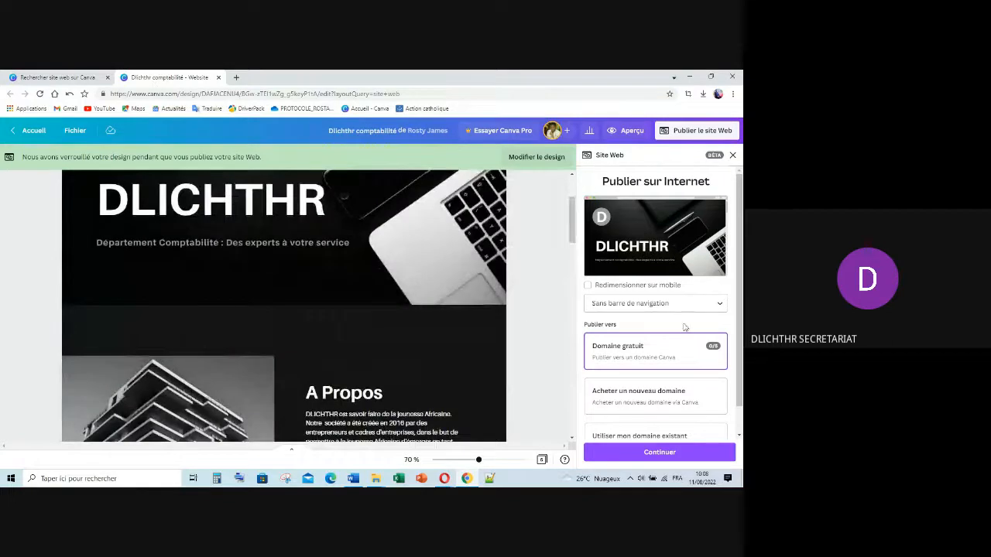
Step: Set the site's navigation option to "Avec barre de navigation", check its preview and close the publishing settings
scroll(686, 325, down, 1)
click(722, 276)
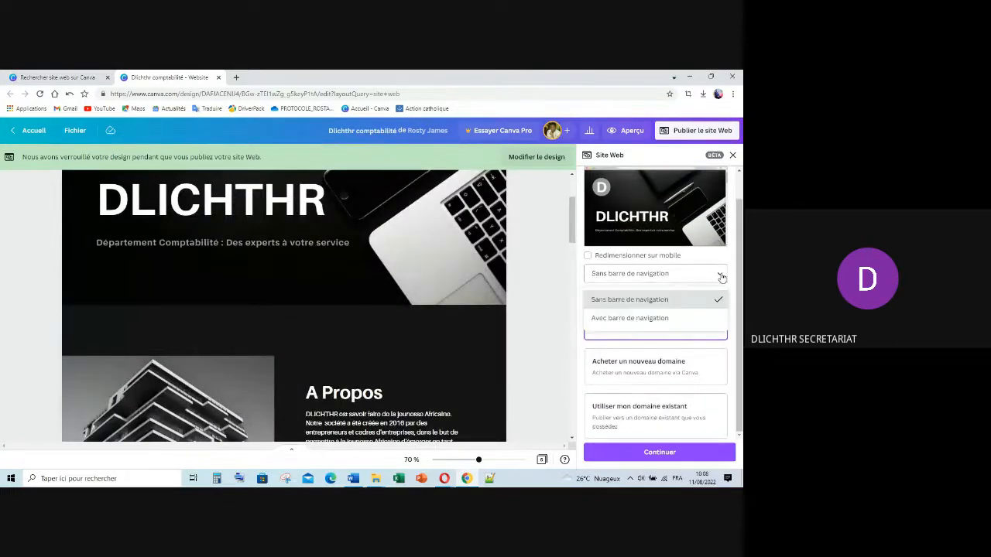
click(652, 320)
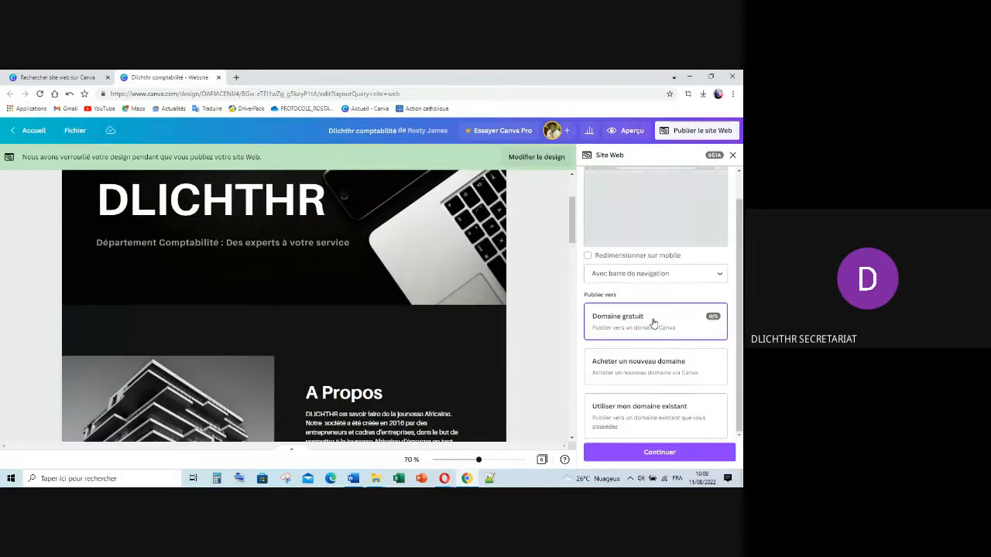
scroll(647, 234, up, 1)
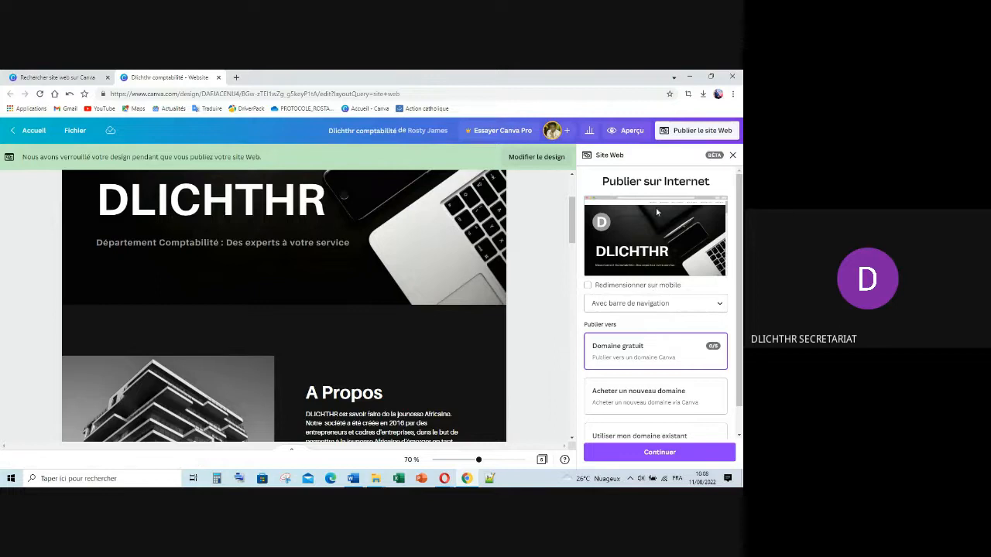
scroll(664, 281, down, 1)
scroll(665, 283, up, 1)
click(733, 158)
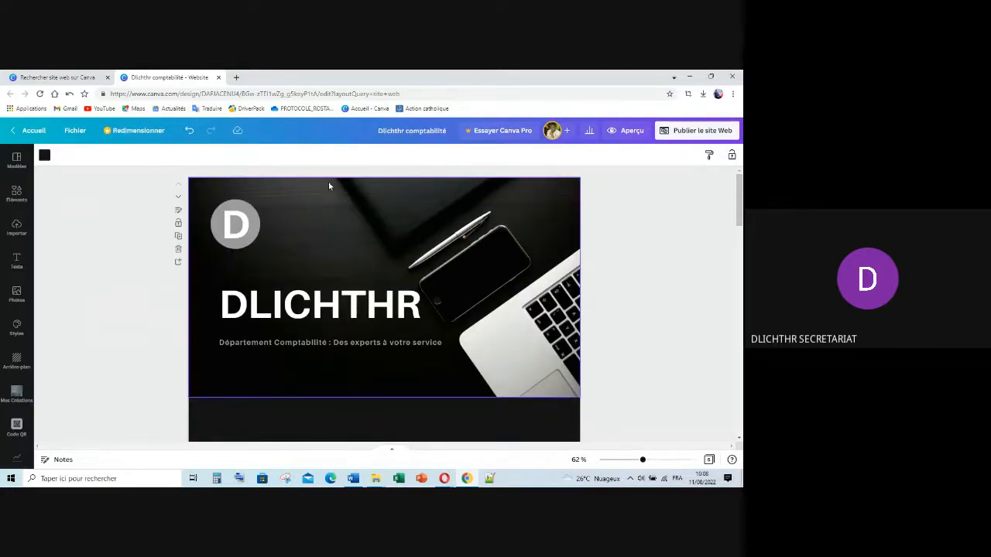
click(350, 96)
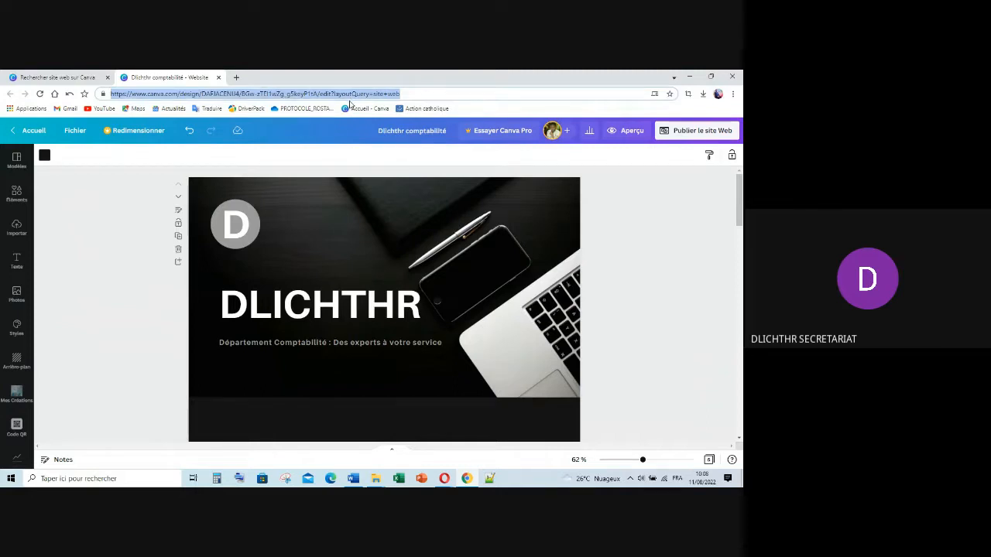
scroll(573, 309, down, 3)
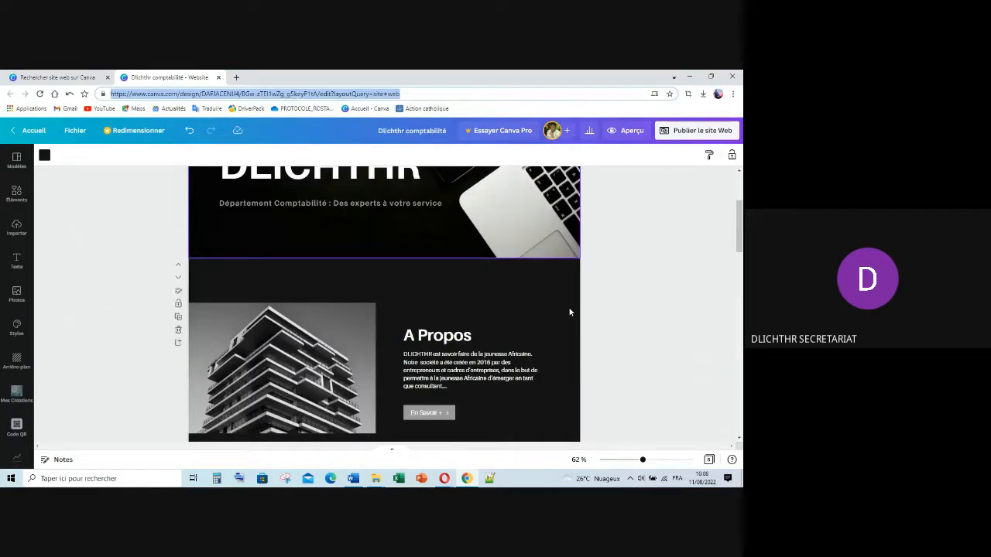
Step: Open the site's publishing settings again and review the domain options, keeping "Domaine gratuit" selected
scroll(576, 273, up, 2)
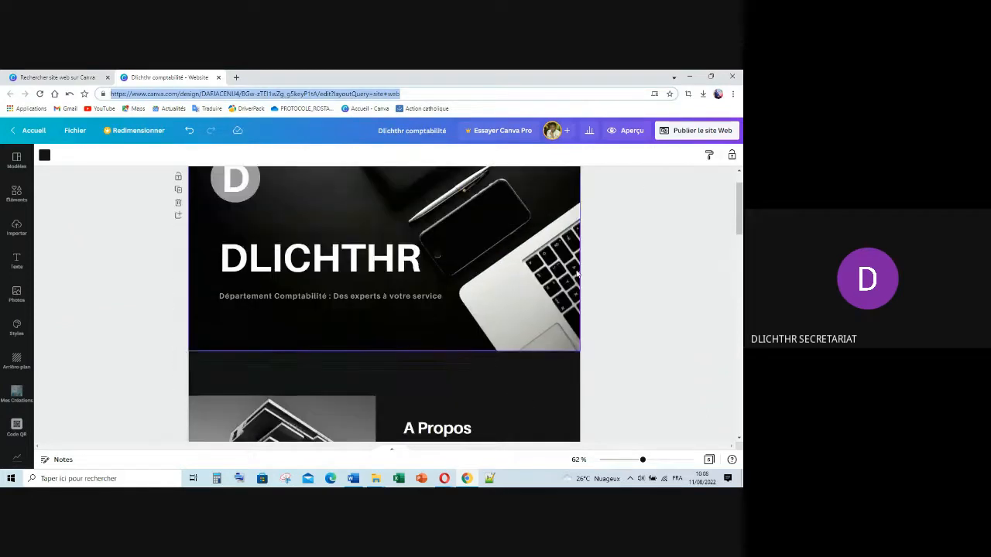
click(680, 134)
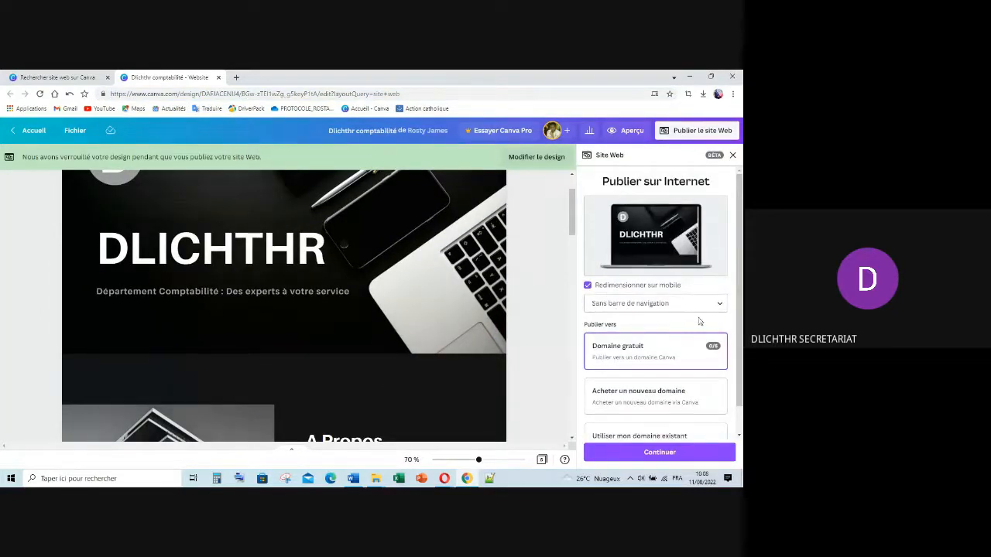
scroll(700, 385, down, 1)
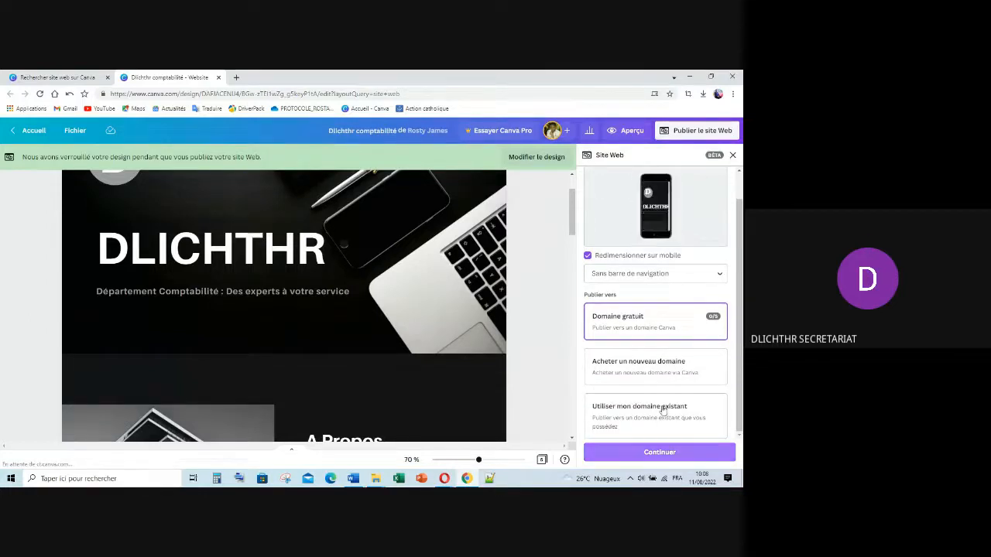
scroll(663, 410, up, 1)
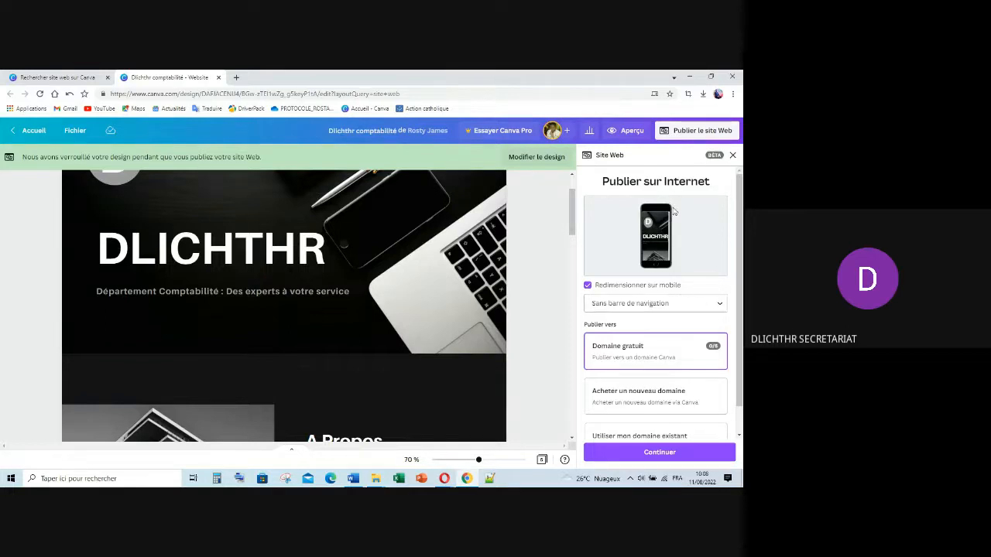
scroll(534, 270, down, 8)
scroll(653, 387, down, 1)
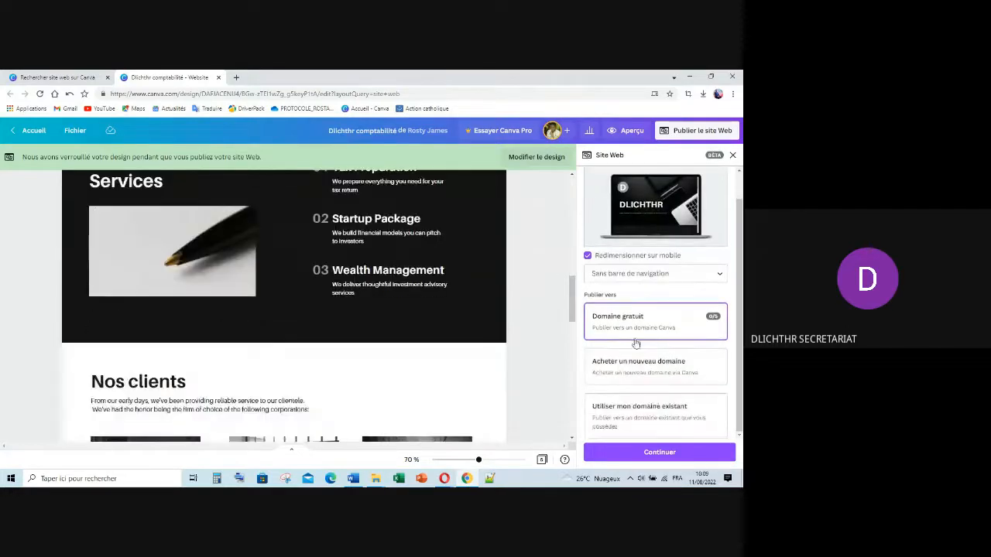
click(652, 454)
Step: Look at the free "site web" template results and return to the Dlichthr comptabilité design
click(35, 78)
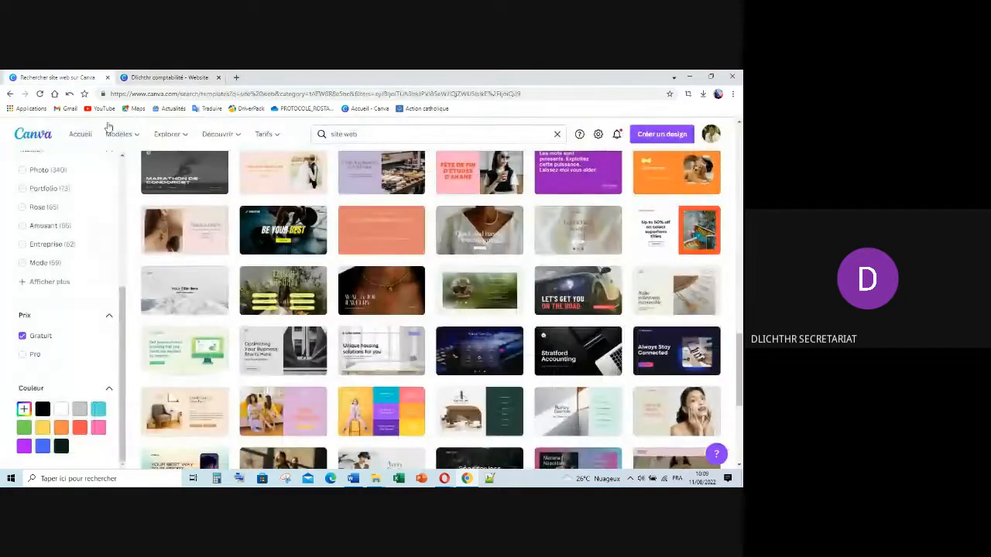
mouse_move(587, 367)
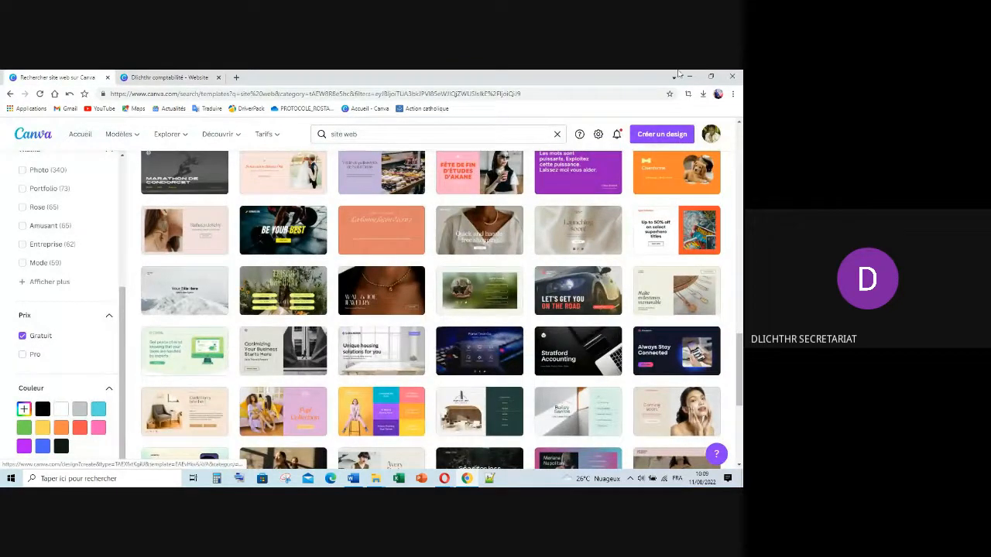
click(162, 77)
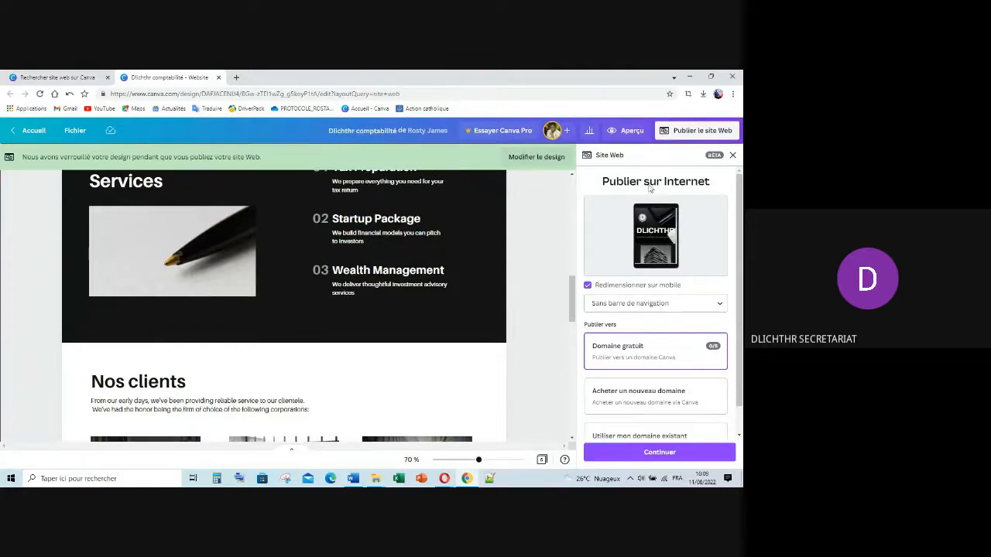
Step: Continue with the free Canva domain and try to use "dlichthr.comptable" as its subdomain
scroll(663, 419, down, 2)
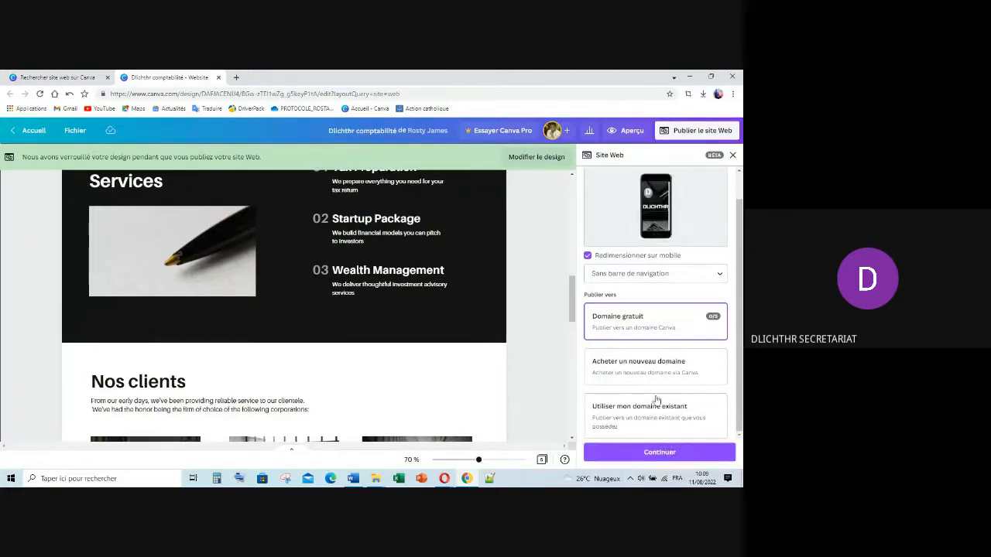
click(657, 457)
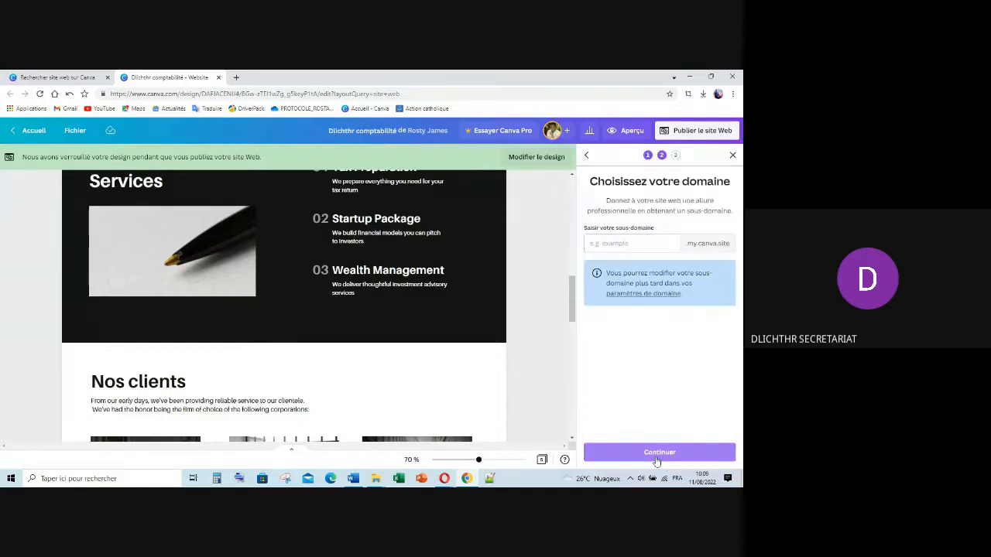
click(639, 243)
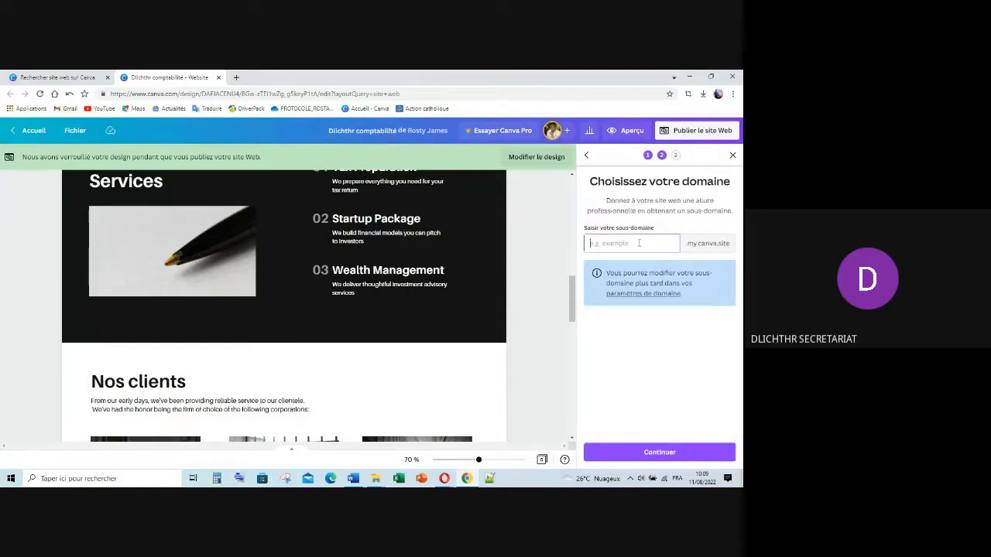
text(dlichthr)
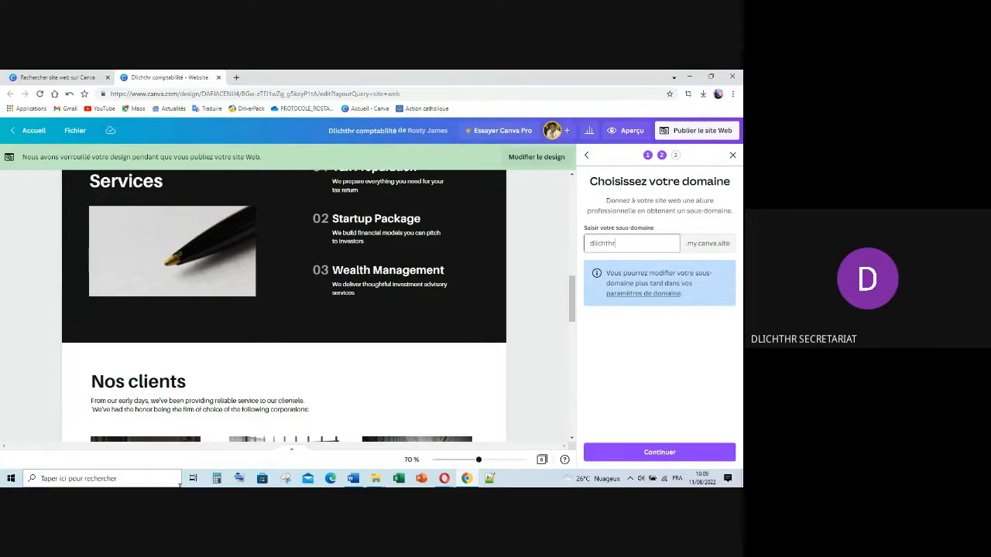
text(.comptable)
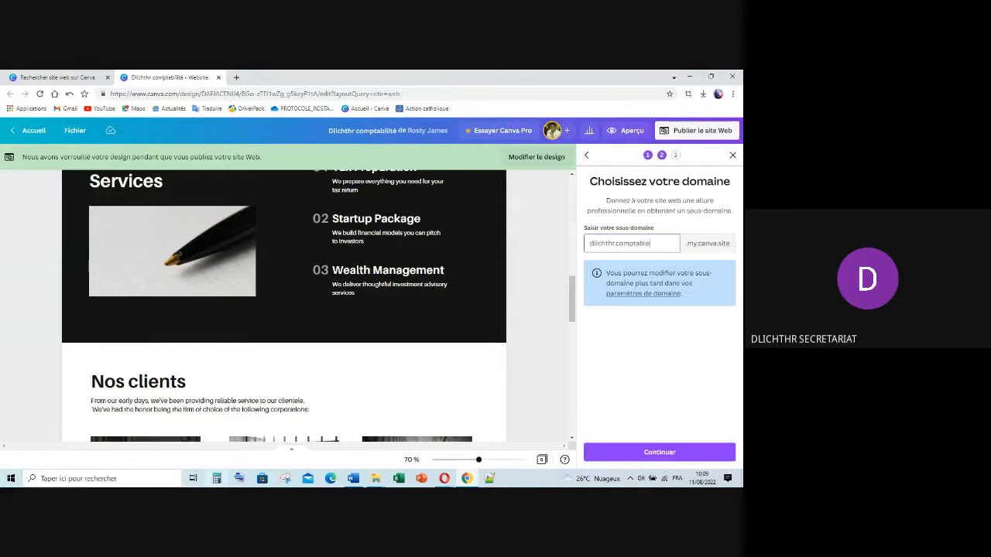
click(642, 453)
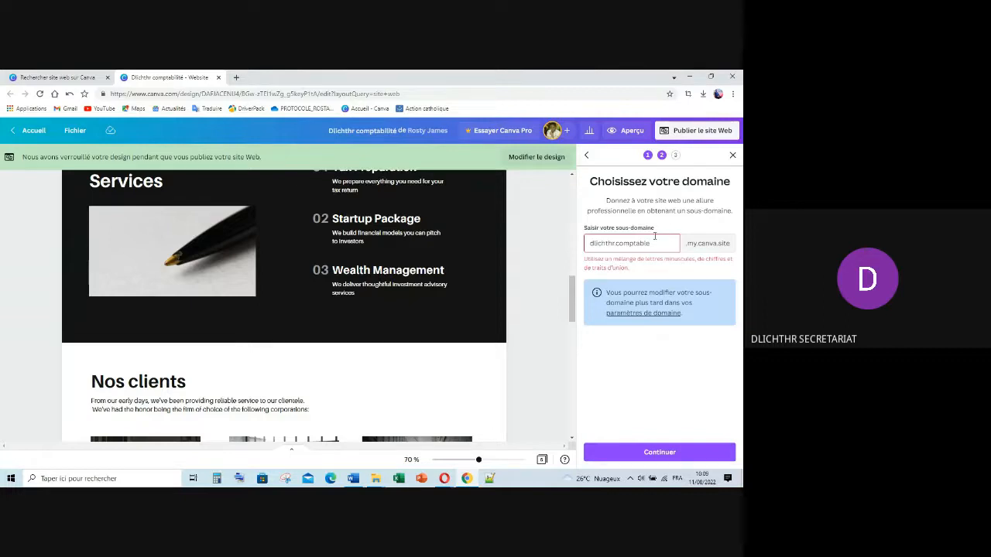
Step: Correct the subdomain to "dlichthrcomptable2022" and continue to the review settings
click(616, 244)
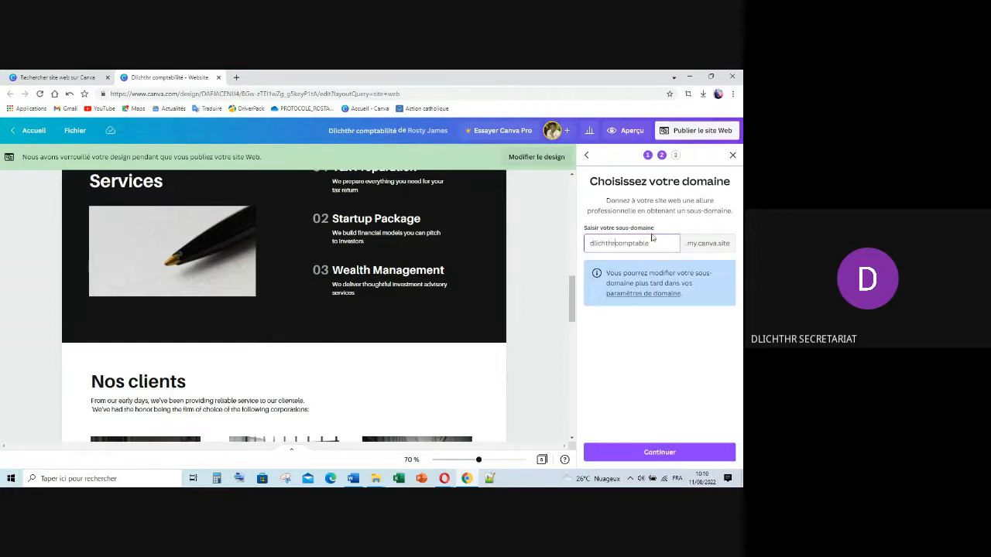
text(2022)
click(655, 457)
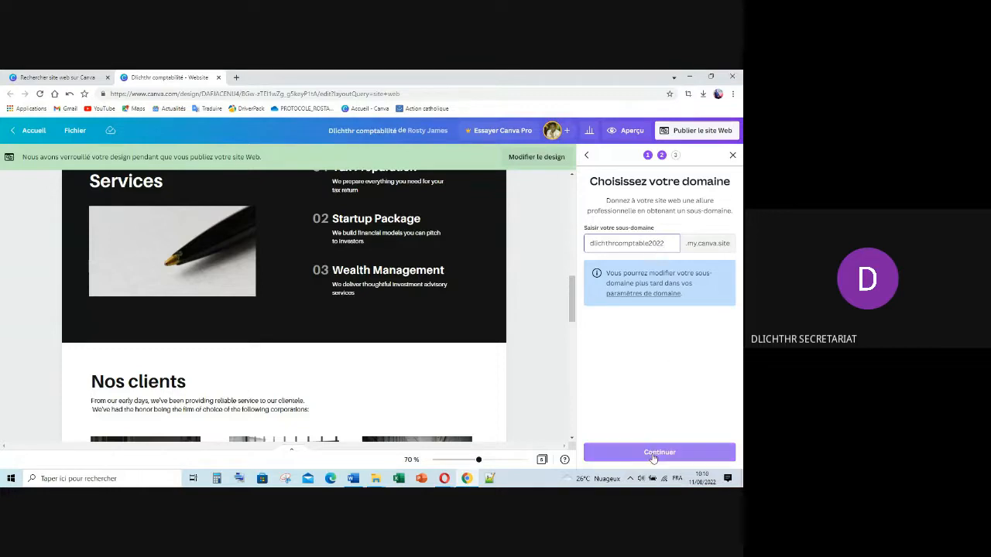
click(654, 457)
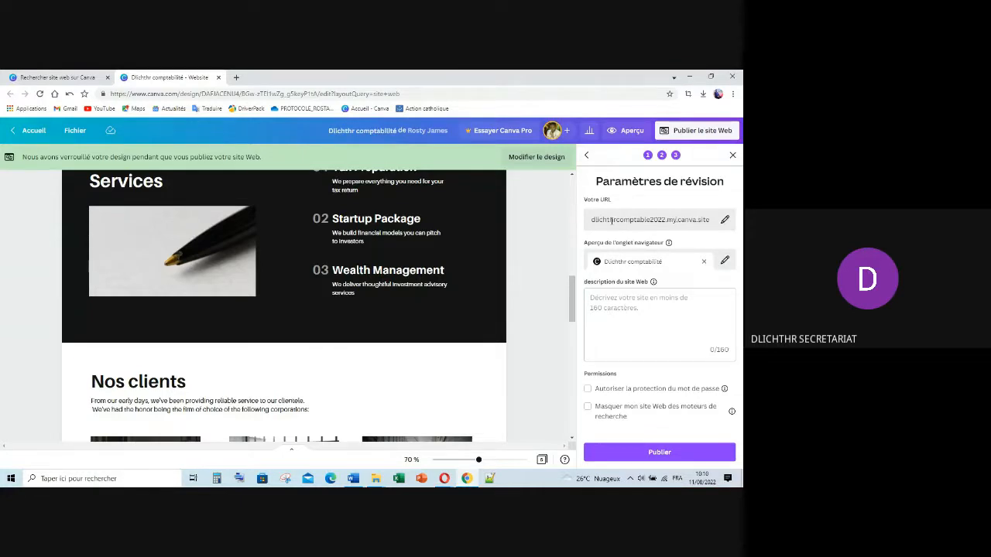
Step: Check the site's URL, enter the description "Notre site de comptabilité assite" and publish the website
double_click(631, 221)
click(693, 230)
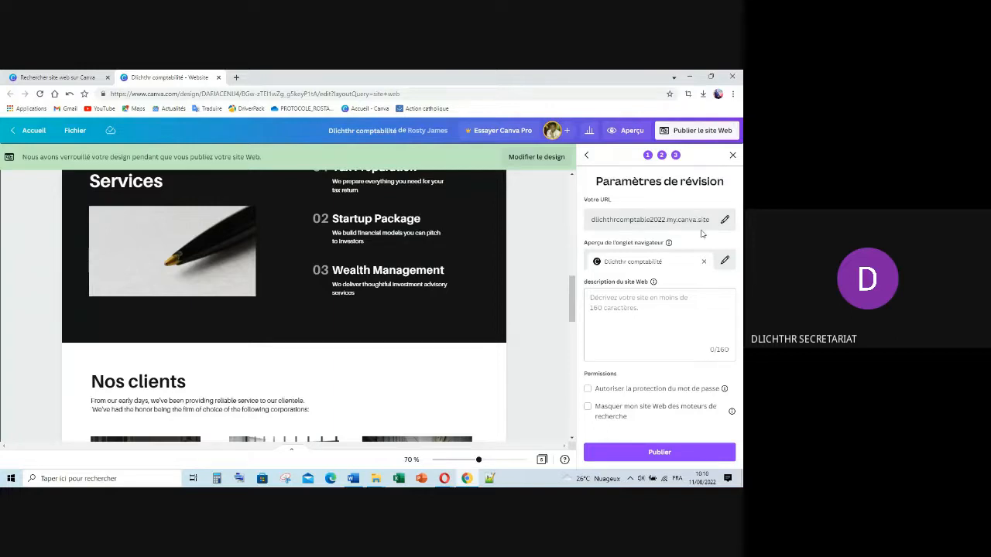
click(668, 297)
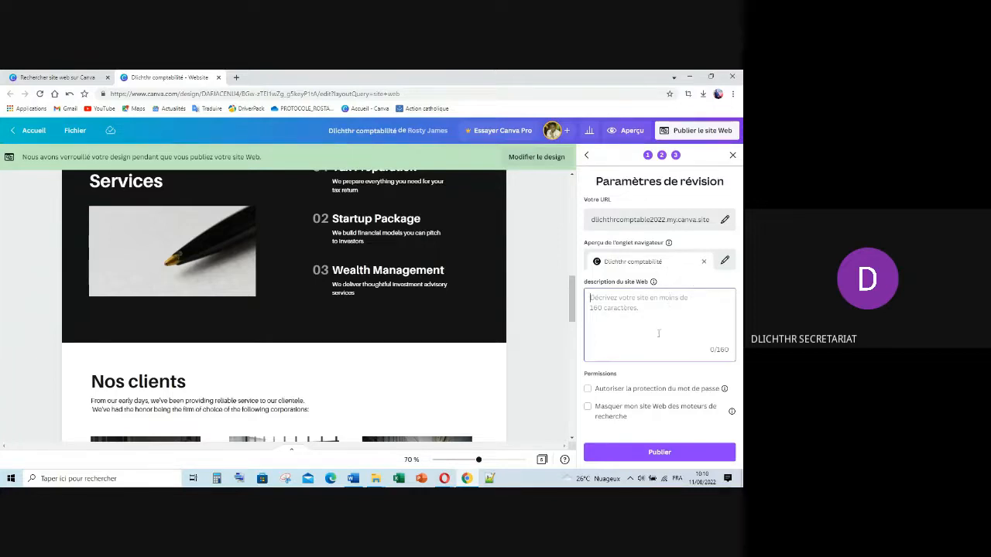
text(Notre site de comptabilité assite)
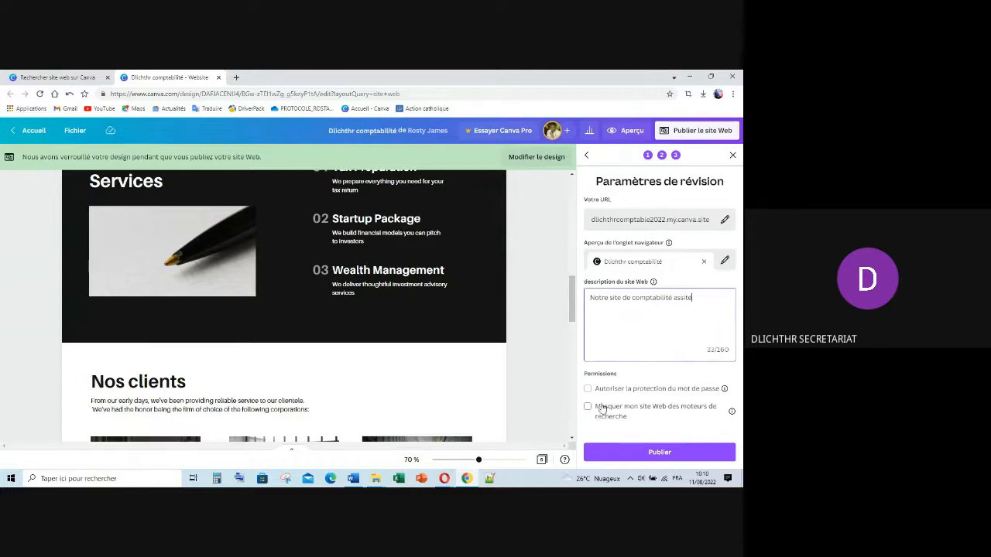
click(687, 456)
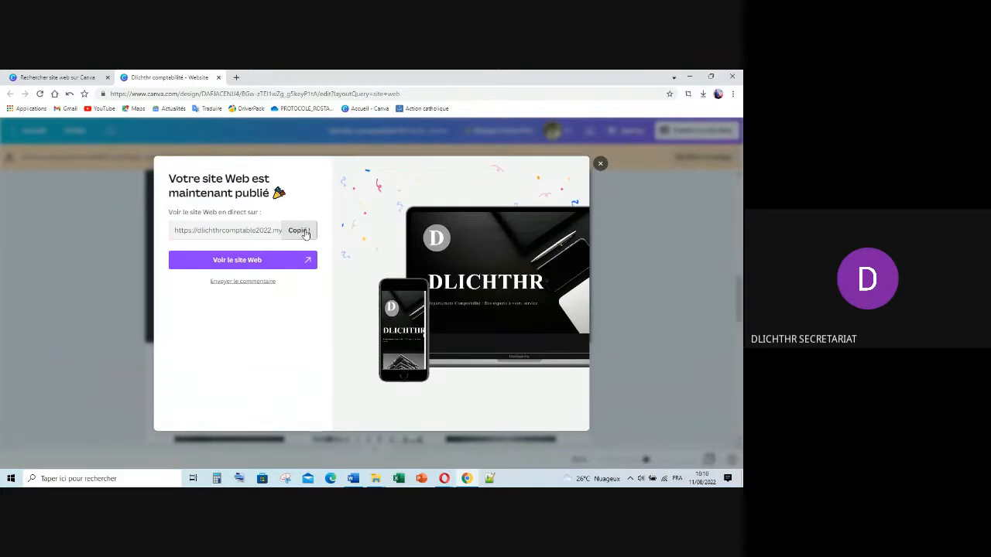
click(302, 230)
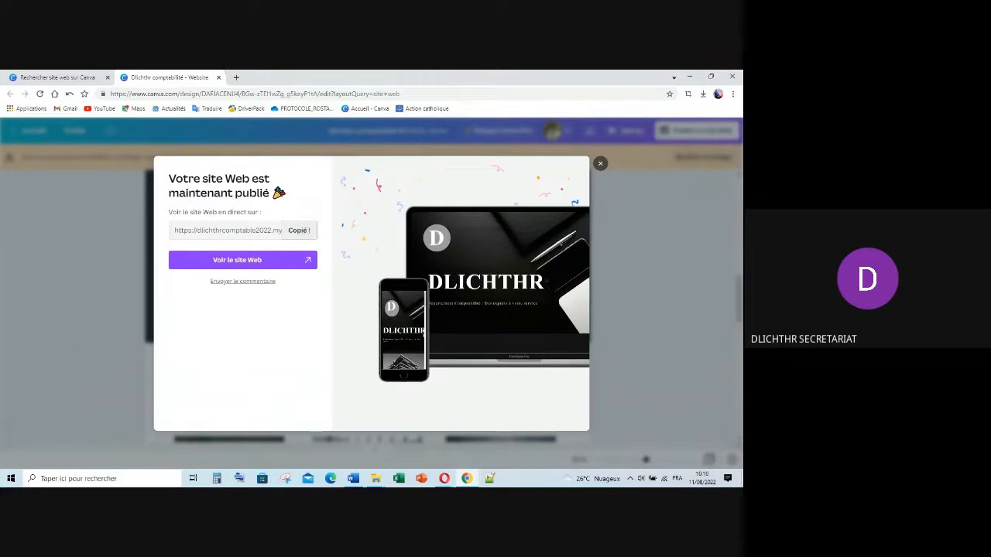
click(237, 78)
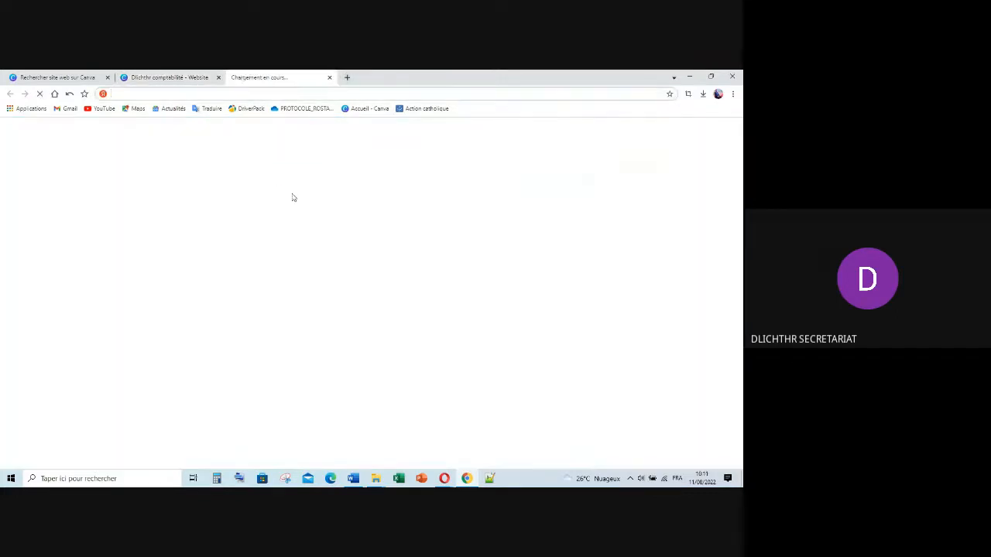
text(https://dlichthrcomptable2022.my.canva.site/)
click(302, 113)
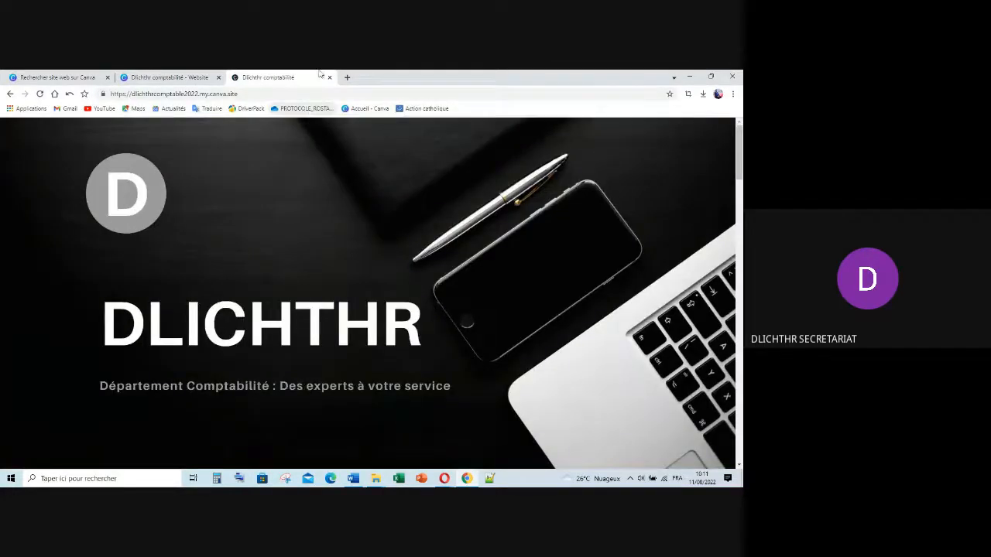
scroll(425, 179, down, 6)
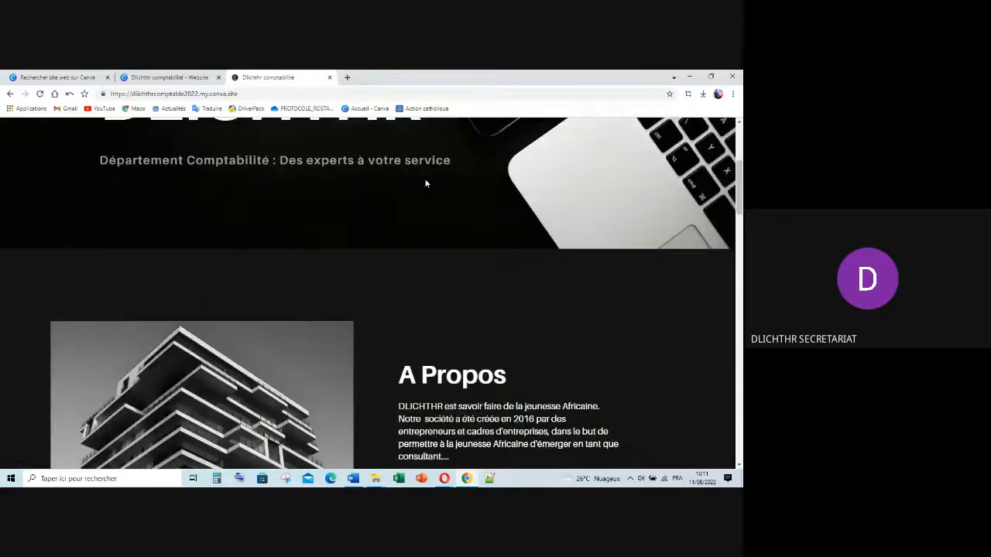
scroll(425, 179, up, 4)
scroll(425, 178, up, 2)
scroll(442, 220, down, 3)
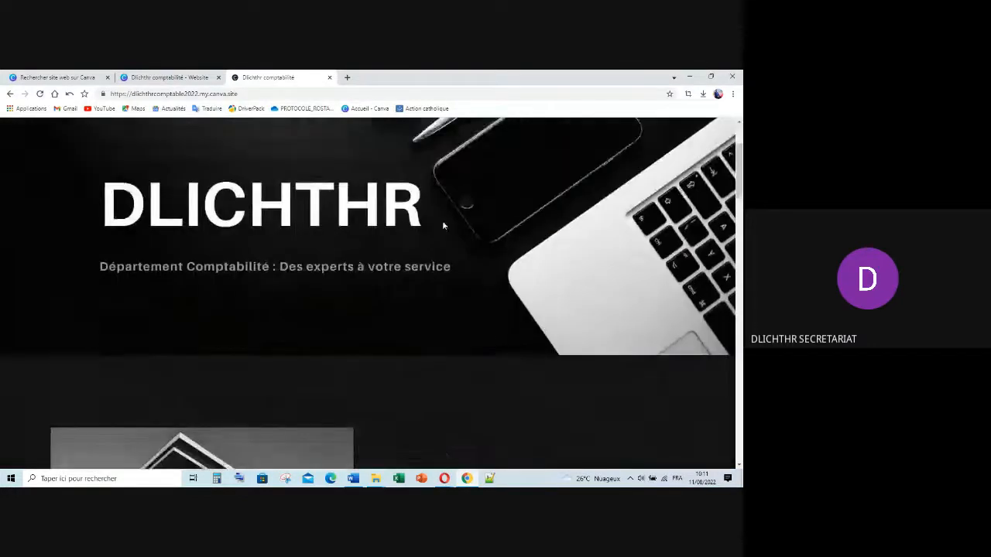
scroll(647, 161, up, 3)
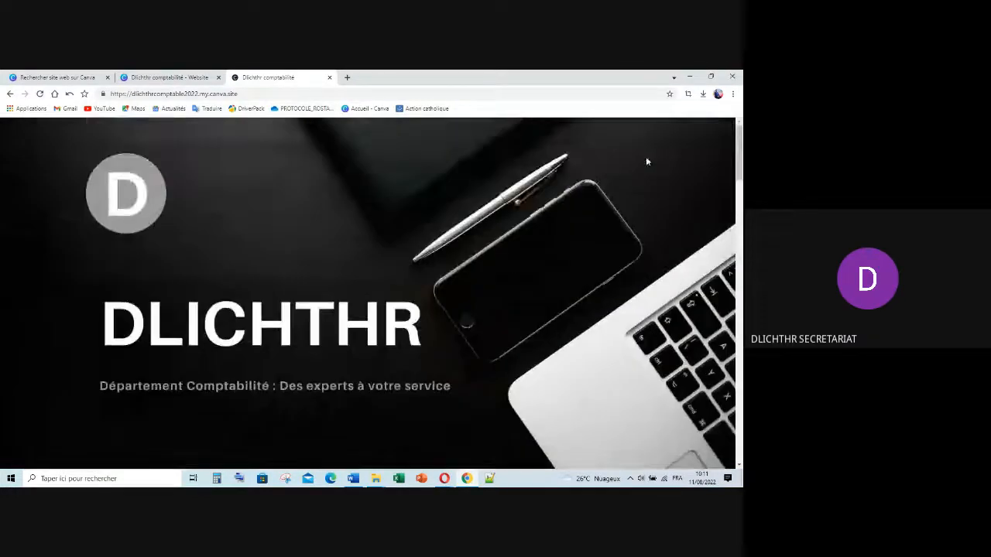
Step: Return to the Canva design, dismiss the publication confirmation and unlock the design for editing
click(166, 78)
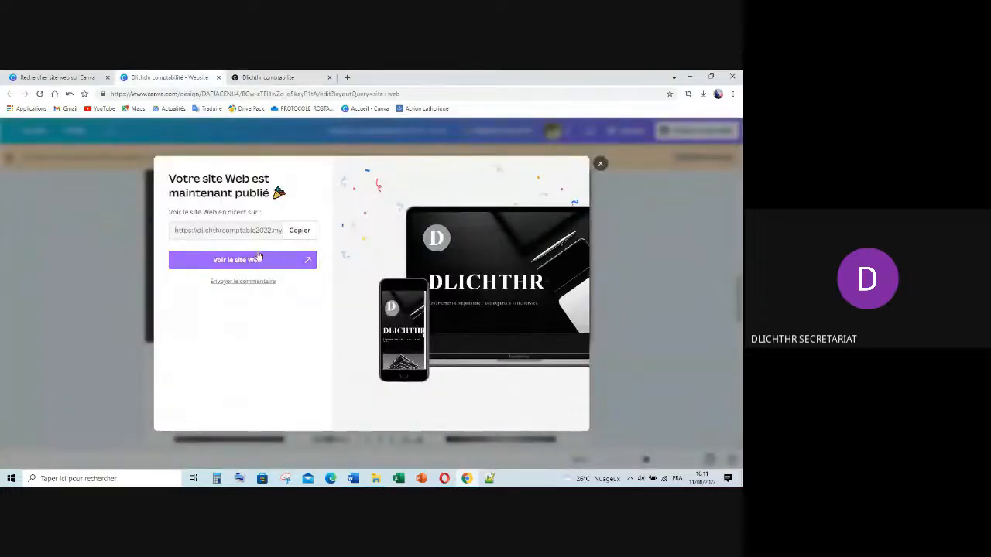
click(600, 164)
scroll(674, 177, up, 10)
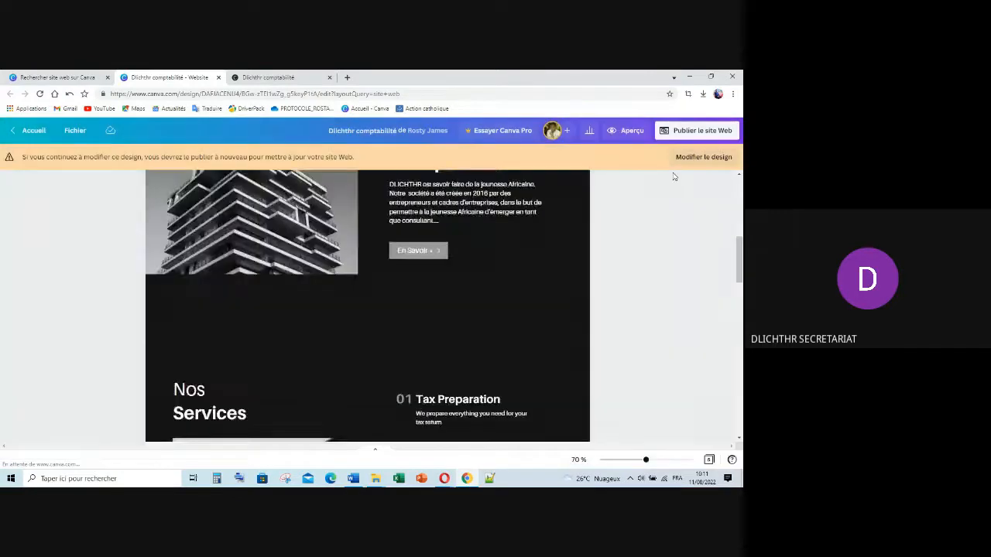
click(698, 157)
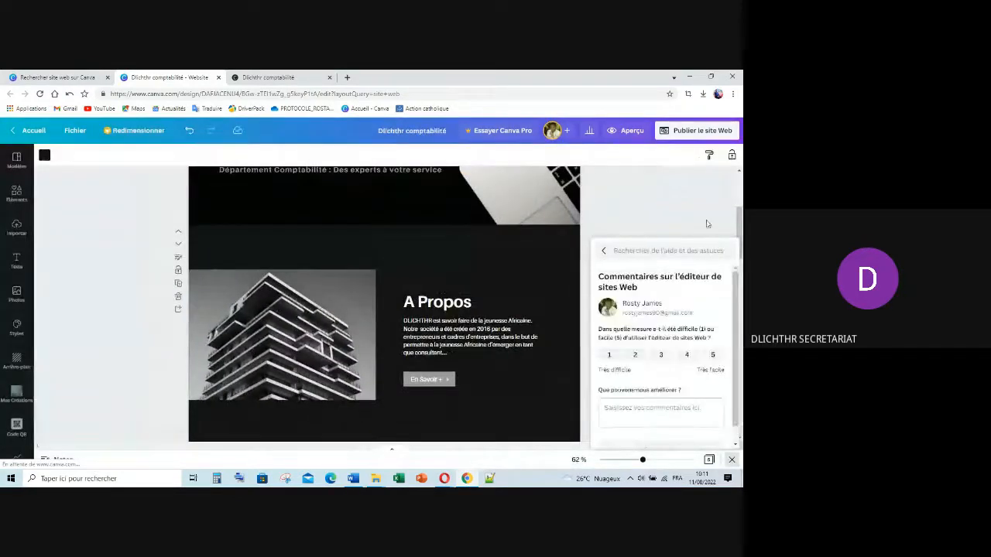
Step: Set the published site's navigation option to "Avec barre de navigation", publish it again and briefly check the live site's tab
click(700, 137)
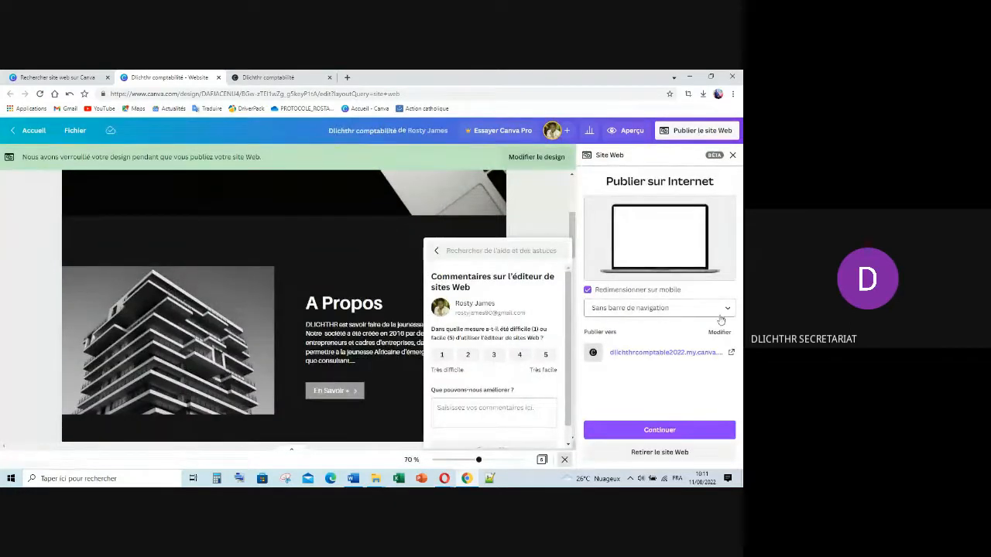
click(726, 309)
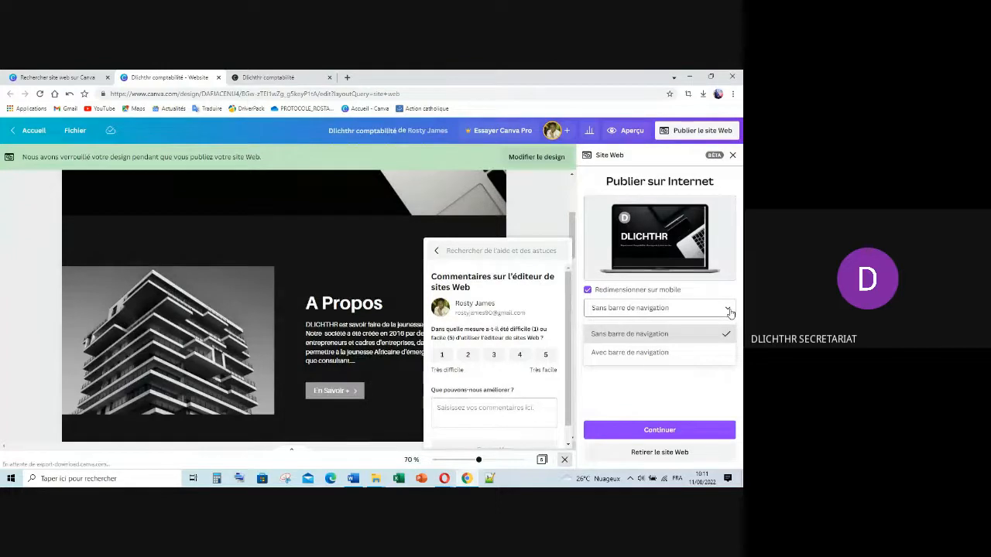
click(655, 353)
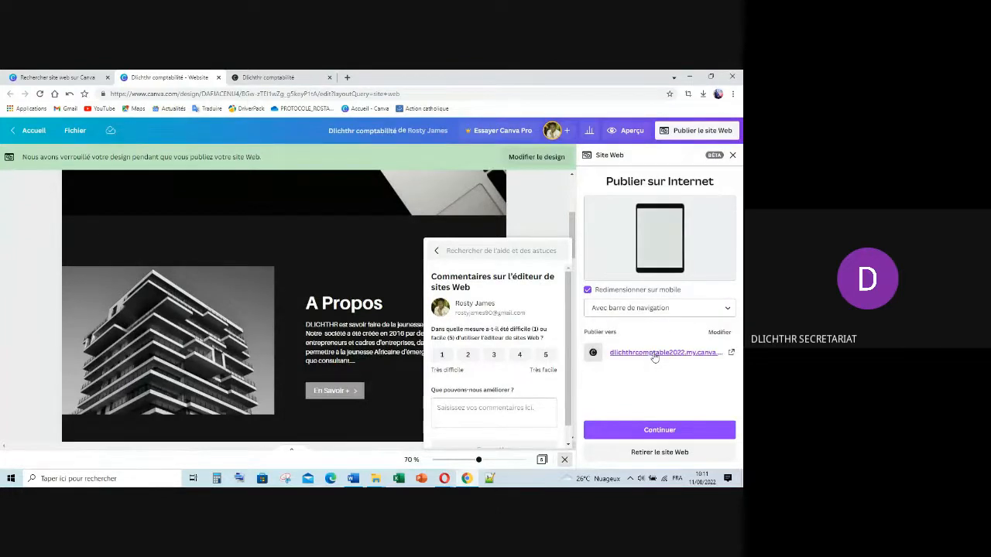
click(669, 431)
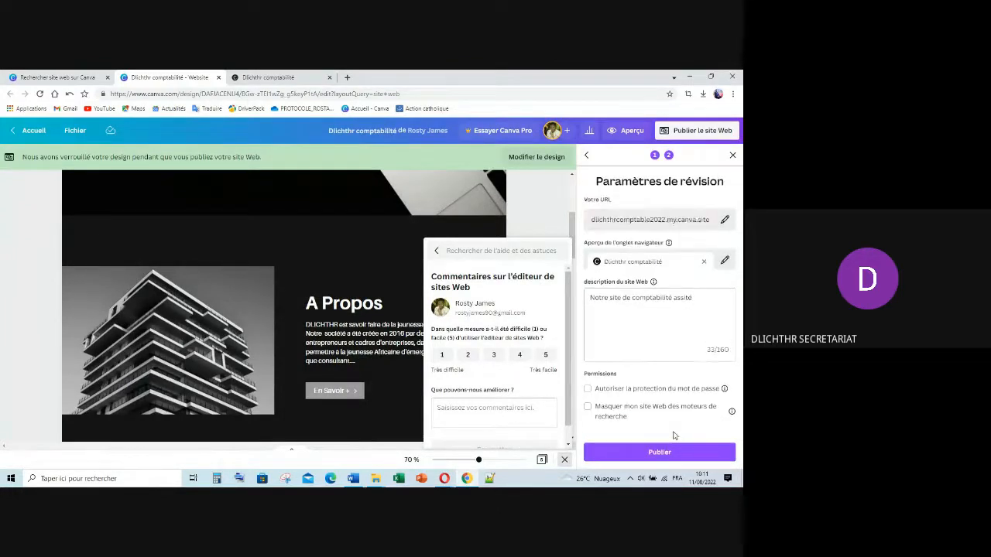
click(663, 455)
click(277, 79)
click(194, 78)
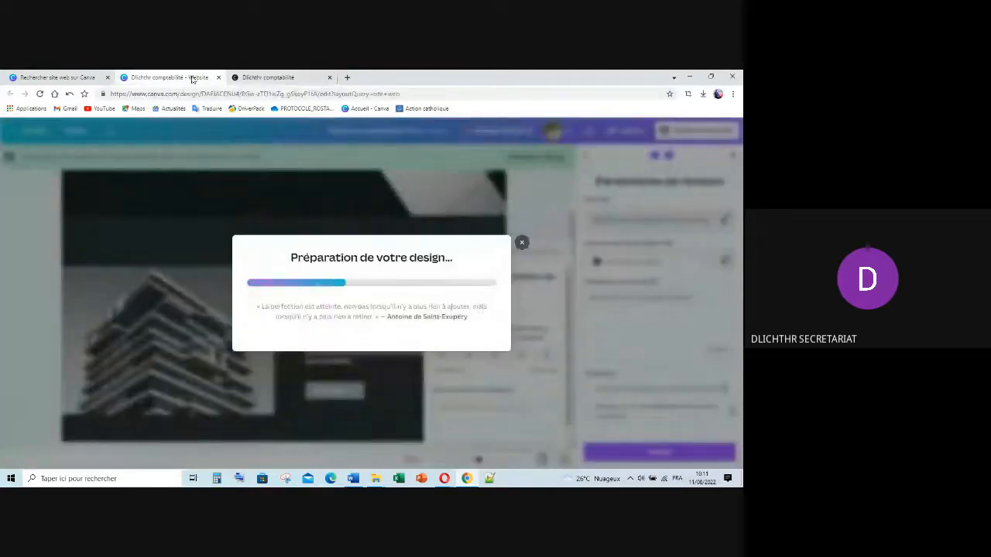
Step: Look through the live Dlichthr comptabilité page in its existing tab from the cover to the contact section while the site republishes
click(264, 79)
scroll(710, 276, down, 15)
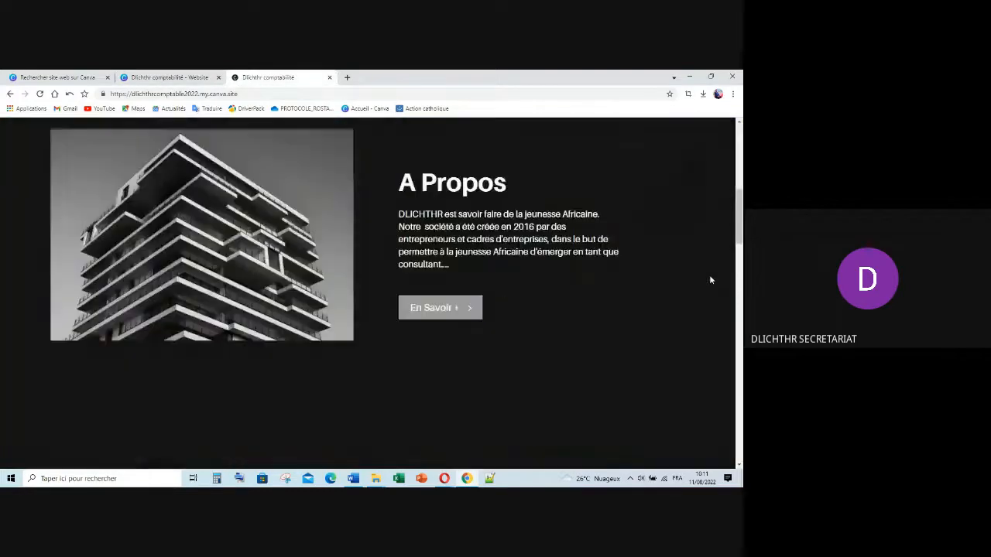
scroll(710, 279, down, 10)
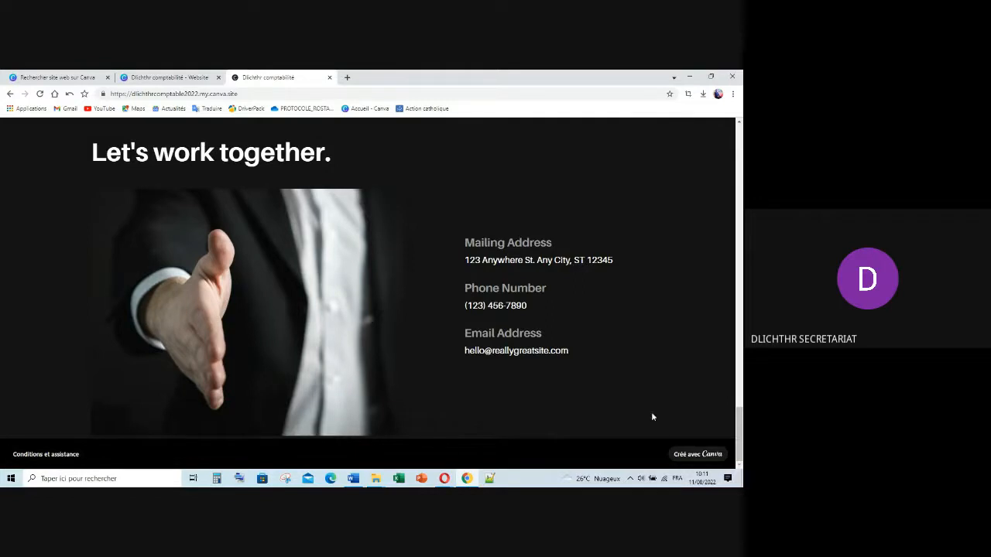
drag(740, 441, 740, 151)
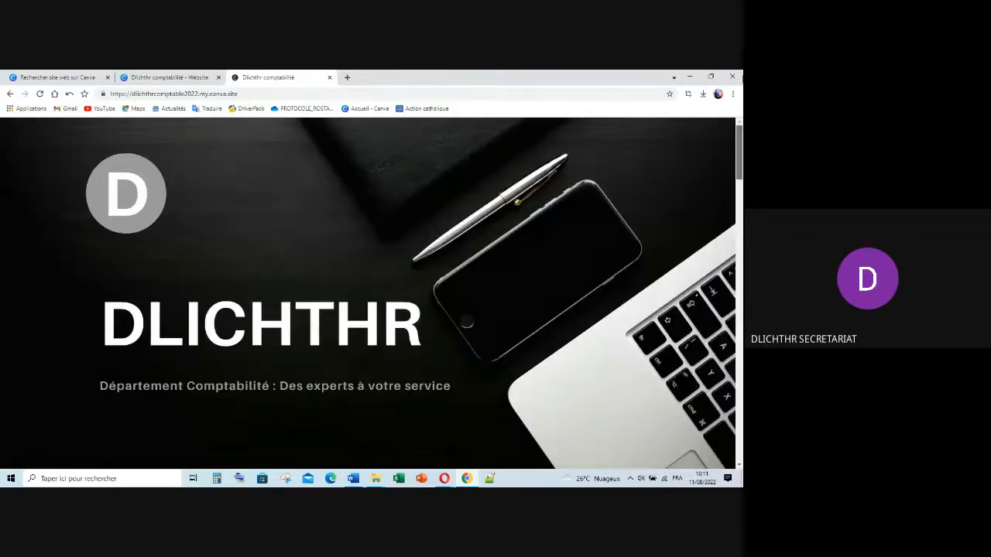
scroll(196, 275, down, 3)
scroll(357, 333, down, 10)
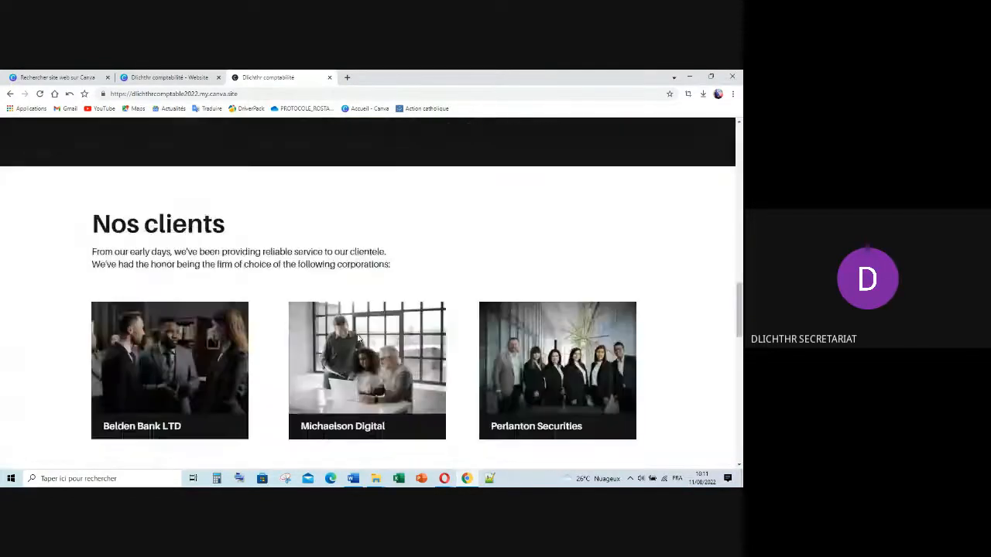
scroll(280, 328, up, 3)
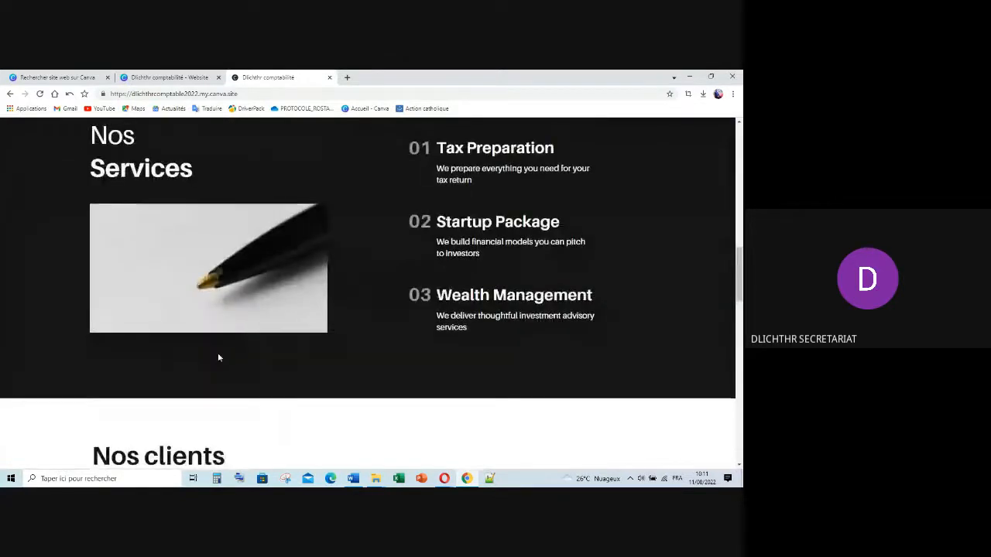
click(165, 78)
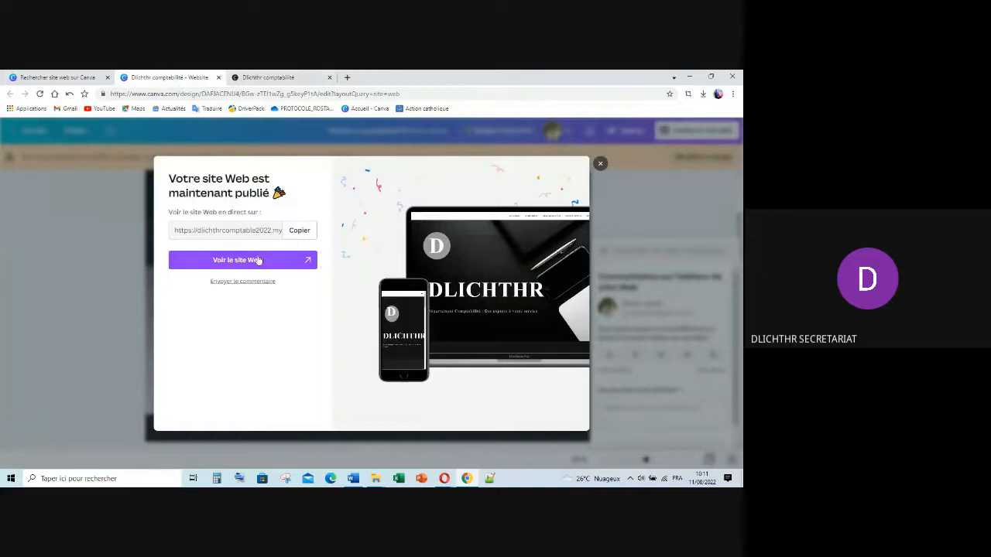
click(299, 231)
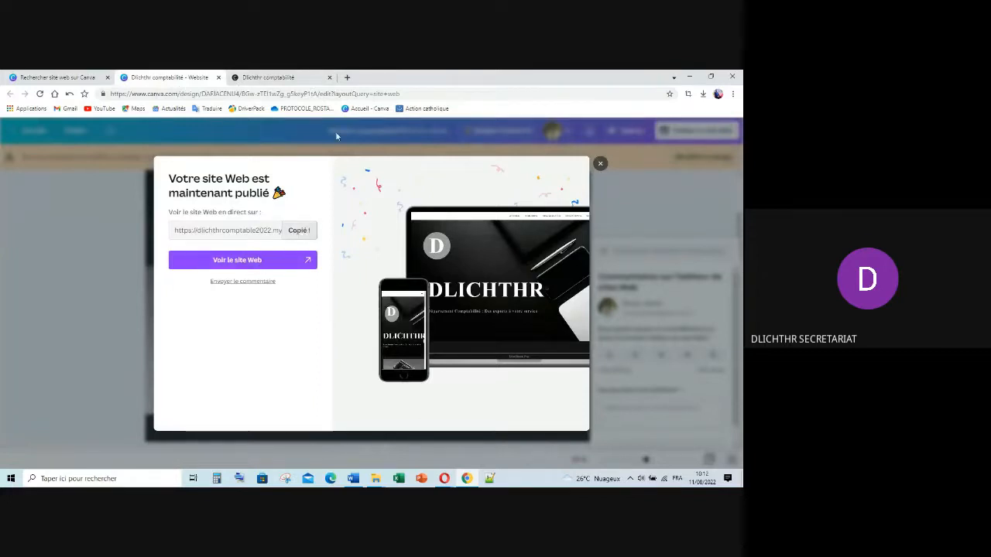
click(347, 78)
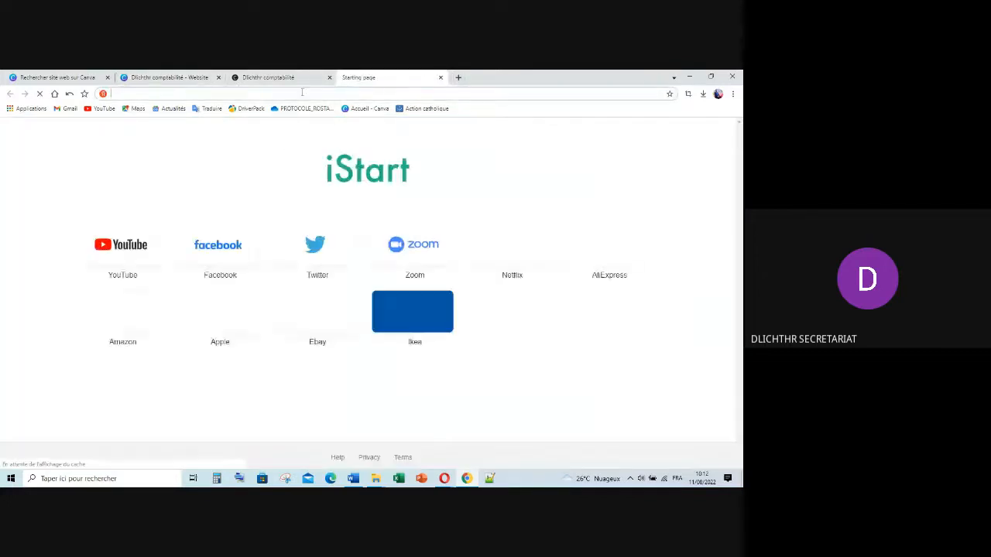
text(https://dlichthrcomptable2022.my.canva.site/)
key(Return)
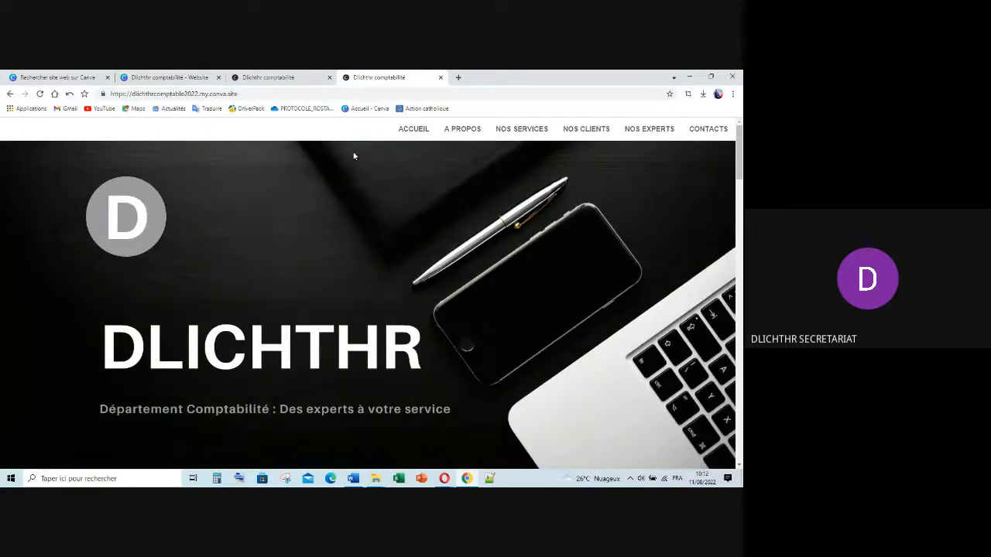
click(178, 76)
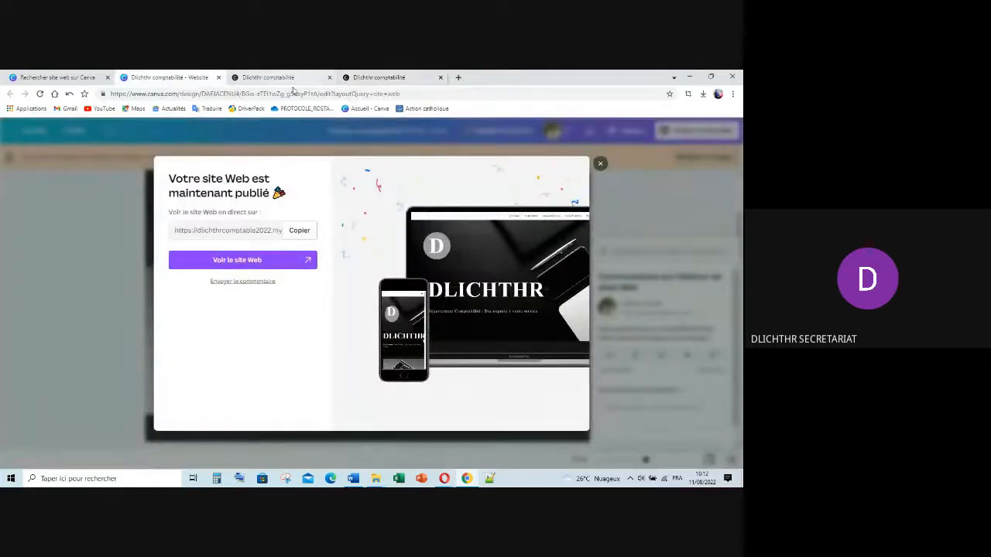
click(382, 79)
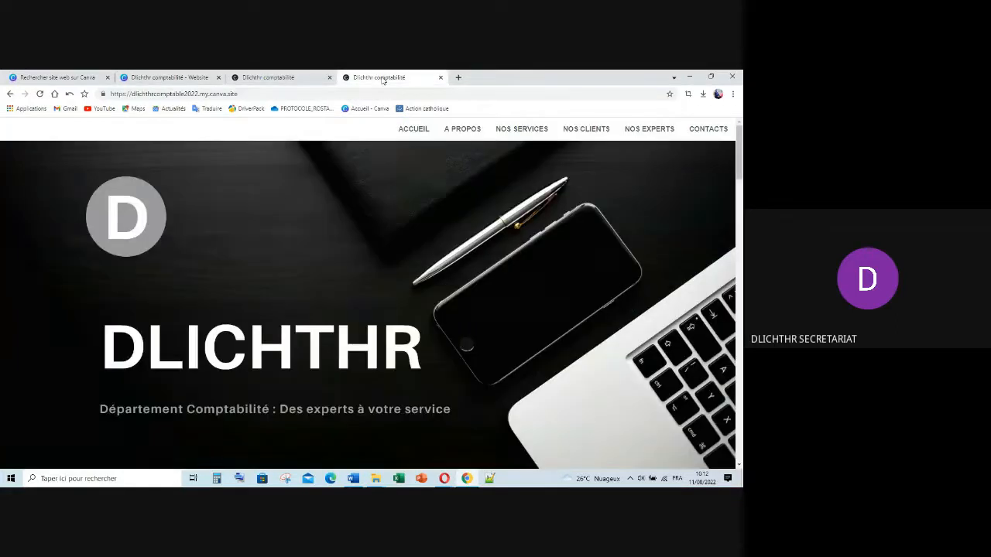
Step: Test the live site's ACCUEIL and A PROPOS navigation links and the "En Savoir +" button, looking over the sections they lead to
click(413, 129)
click(454, 132)
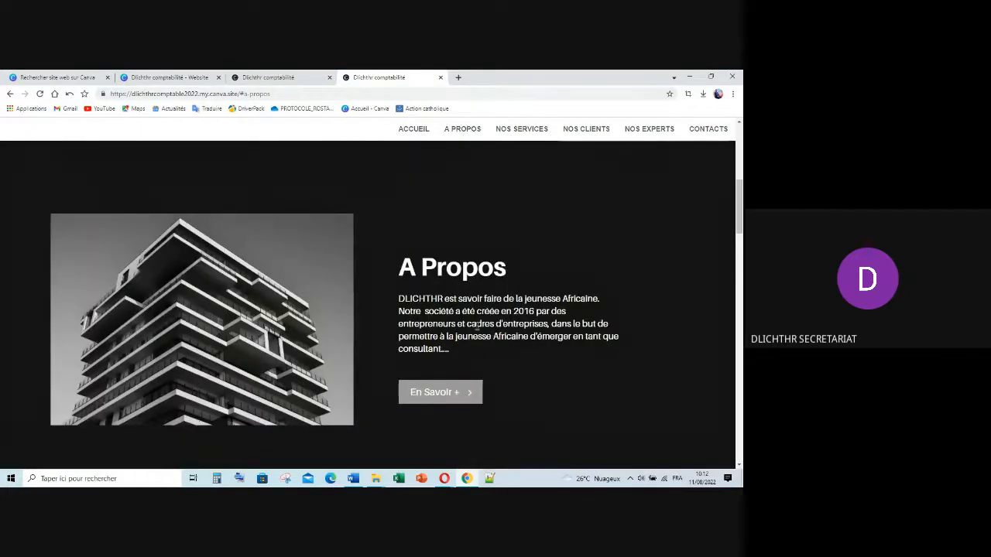
click(449, 393)
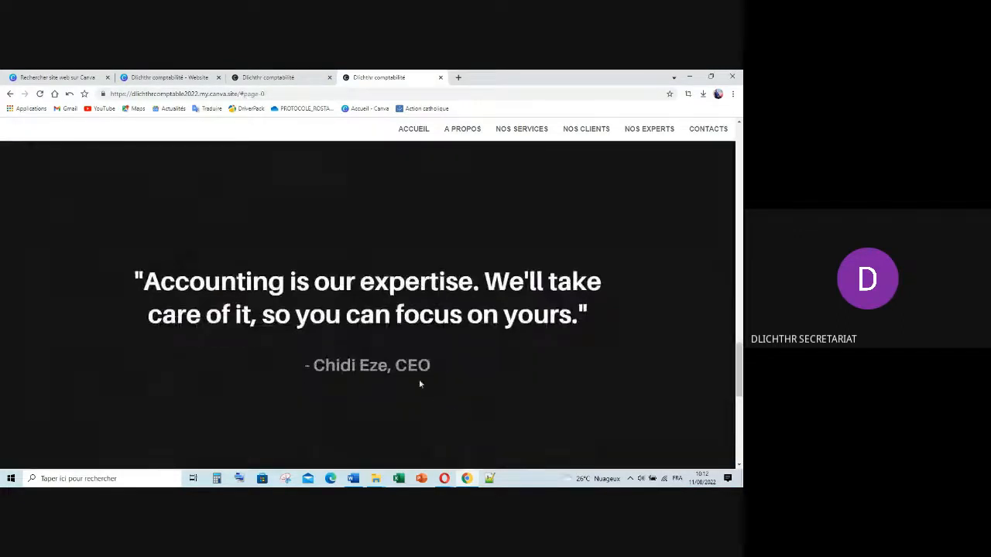
scroll(480, 358, up, 6)
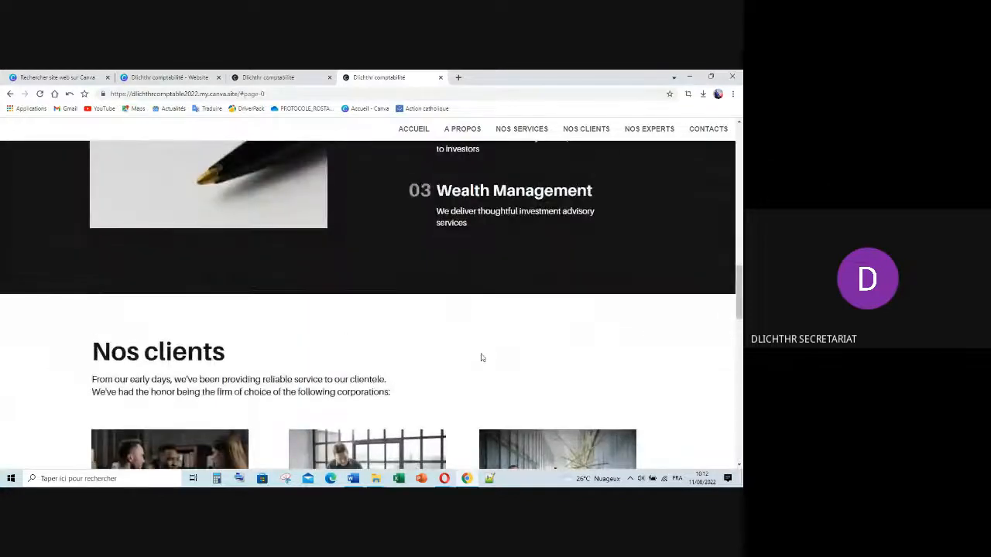
scroll(482, 358, up, 3)
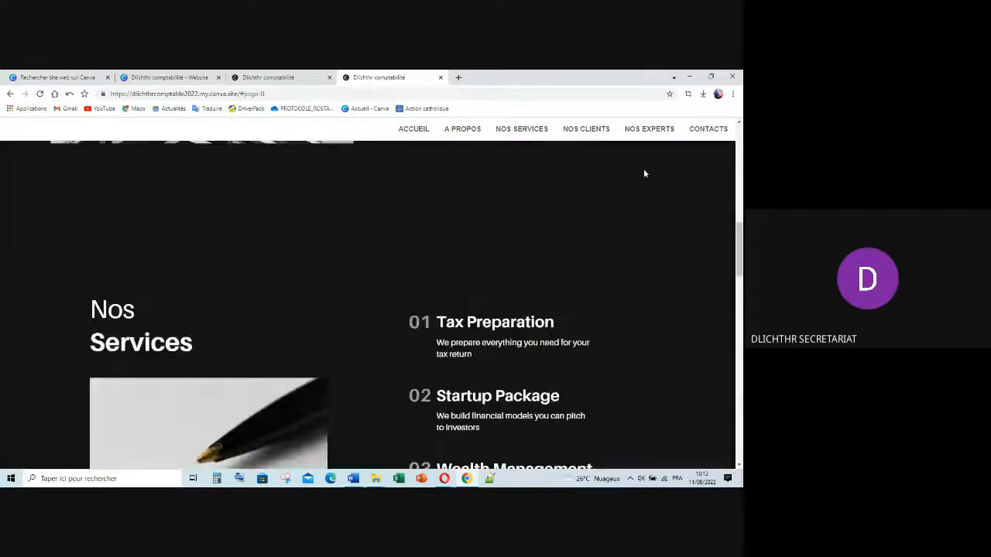
Step: Test the CONTACTS, NOS EXPERTS, NOS CLIENTS and A PROPOS navigation links, and look through the whole published page
click(709, 129)
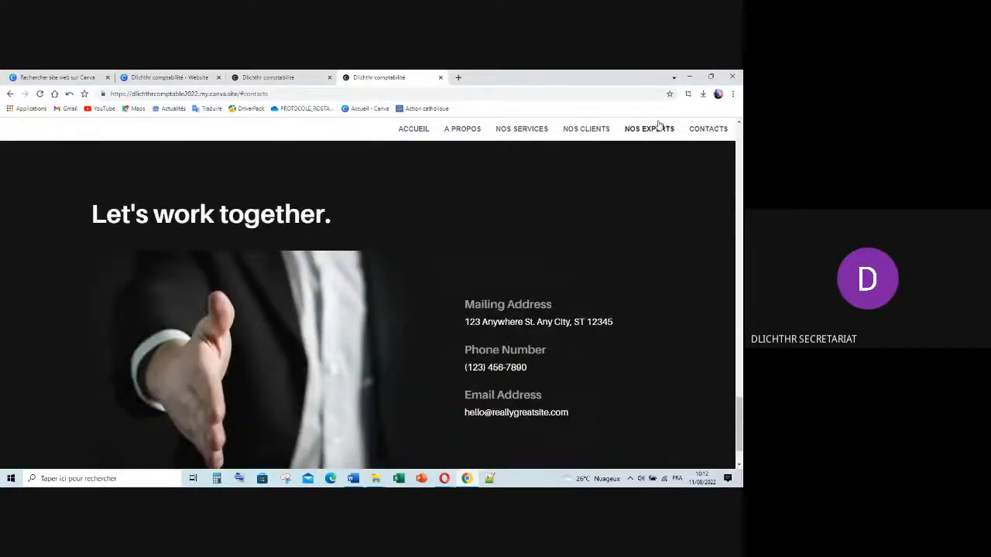
click(655, 128)
click(600, 130)
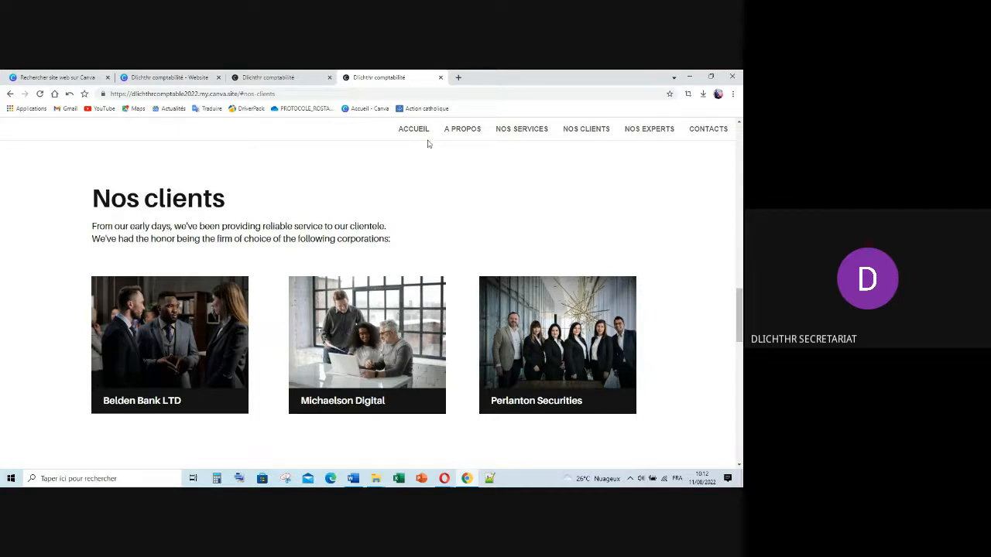
scroll(509, 200, down, 6)
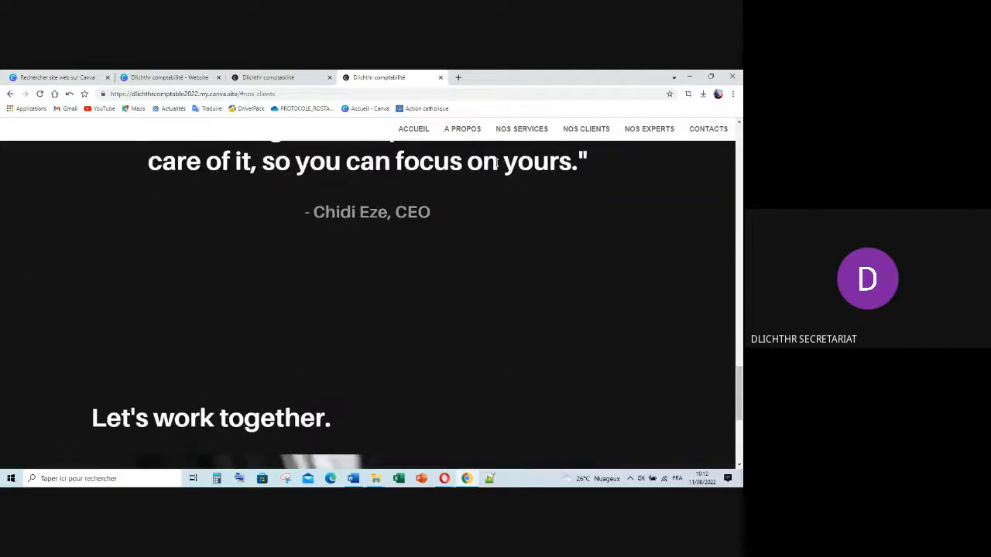
click(463, 130)
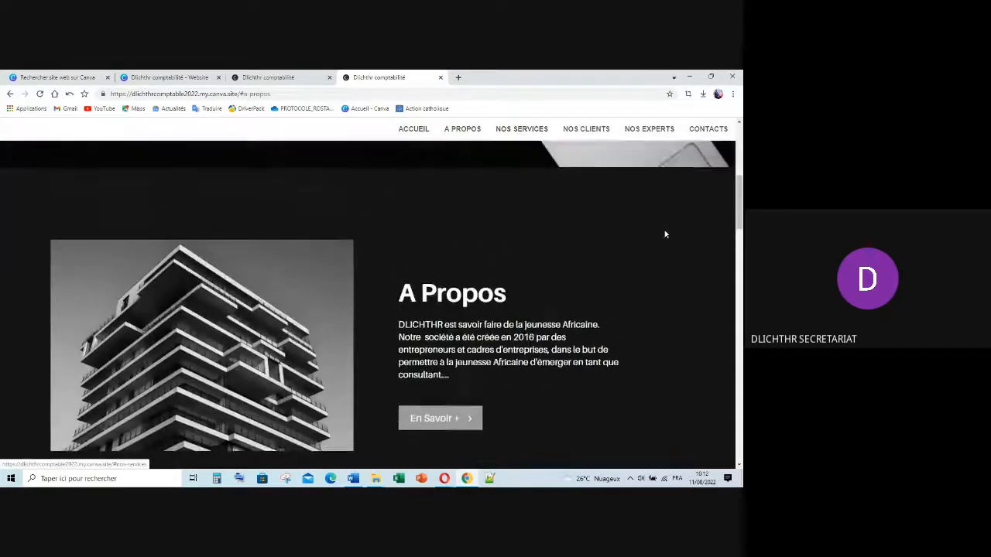
drag(740, 224, 739, 180)
scroll(405, 259, down, 10)
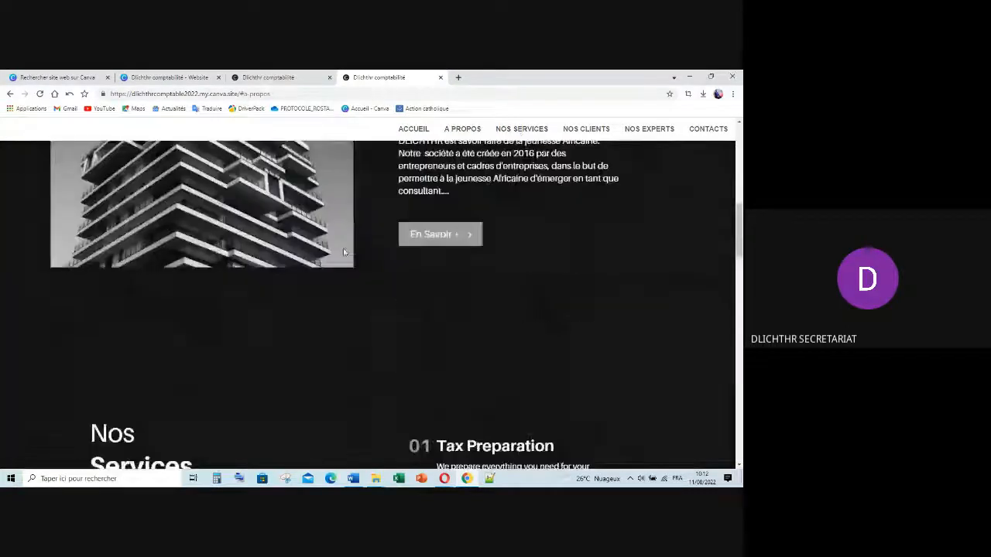
scroll(346, 329, down, 5)
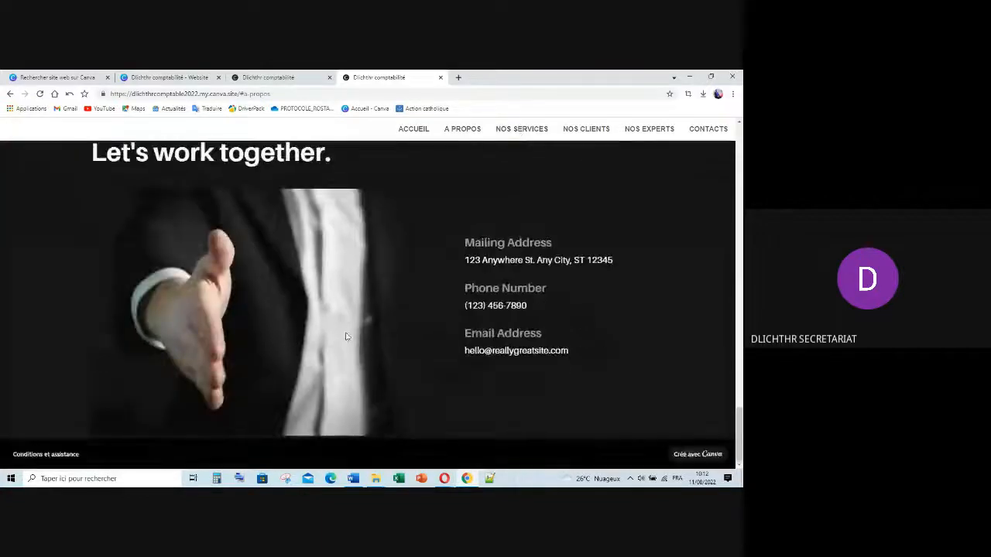
scroll(356, 312, up, 7)
scroll(358, 312, up, 5)
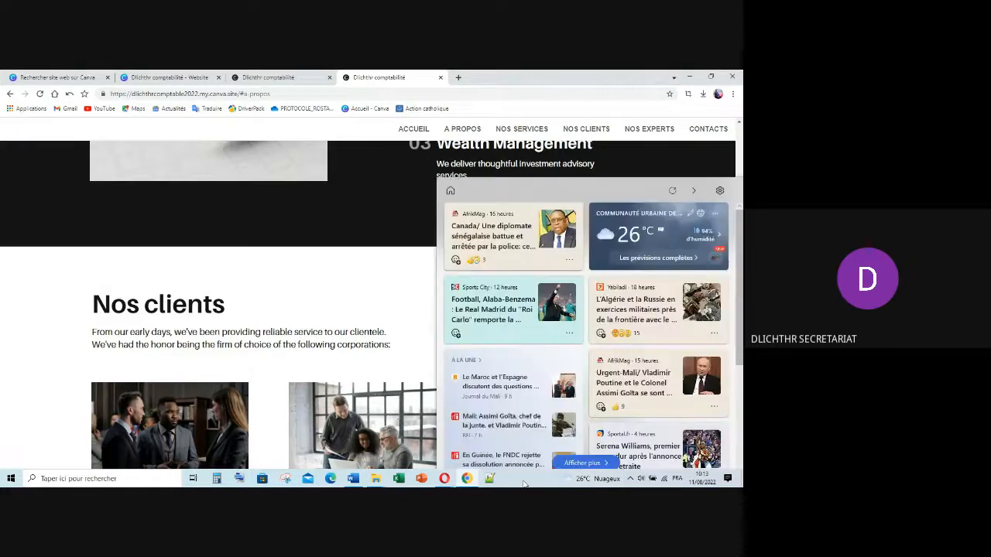
Step: Switch to the Google Meet window in Opera and leave the call
mouse_move(445, 477)
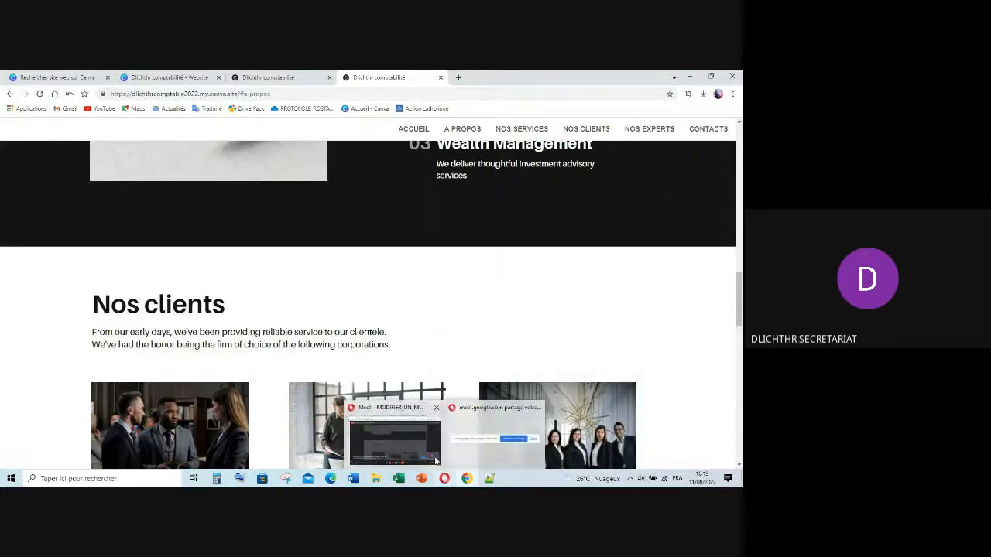
click(430, 445)
click(440, 453)
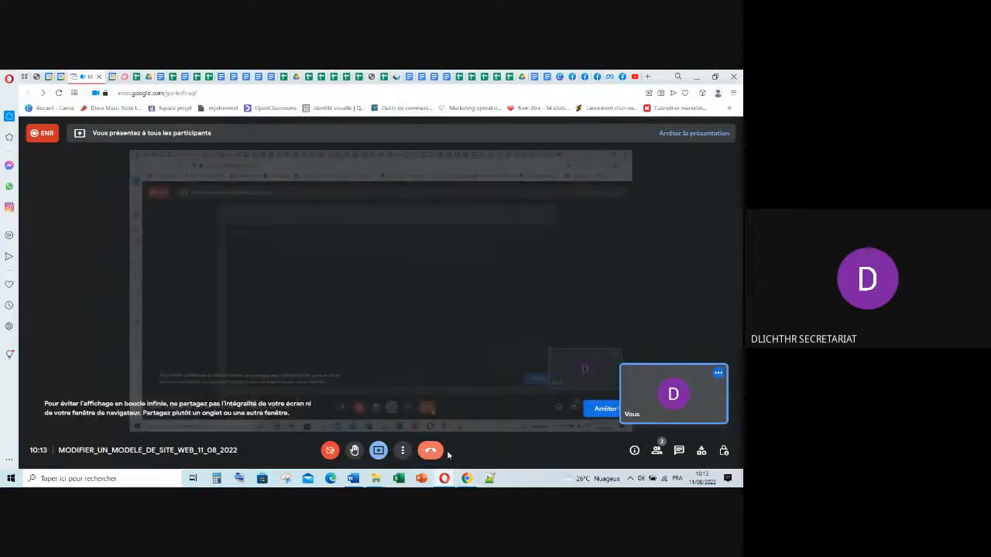